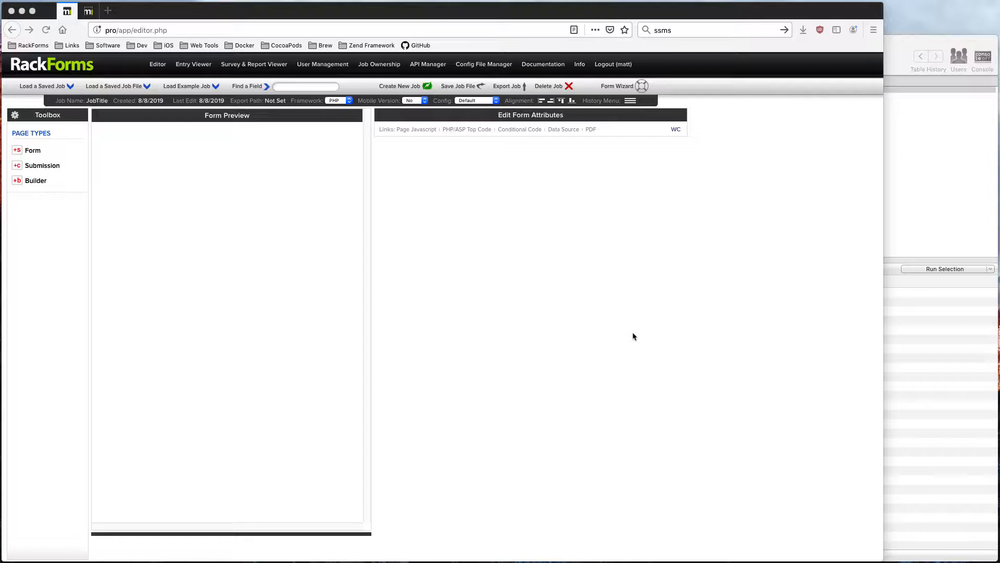
- Switch to the MySQL database client and view the content of the Patient table
left_click(917, 150)
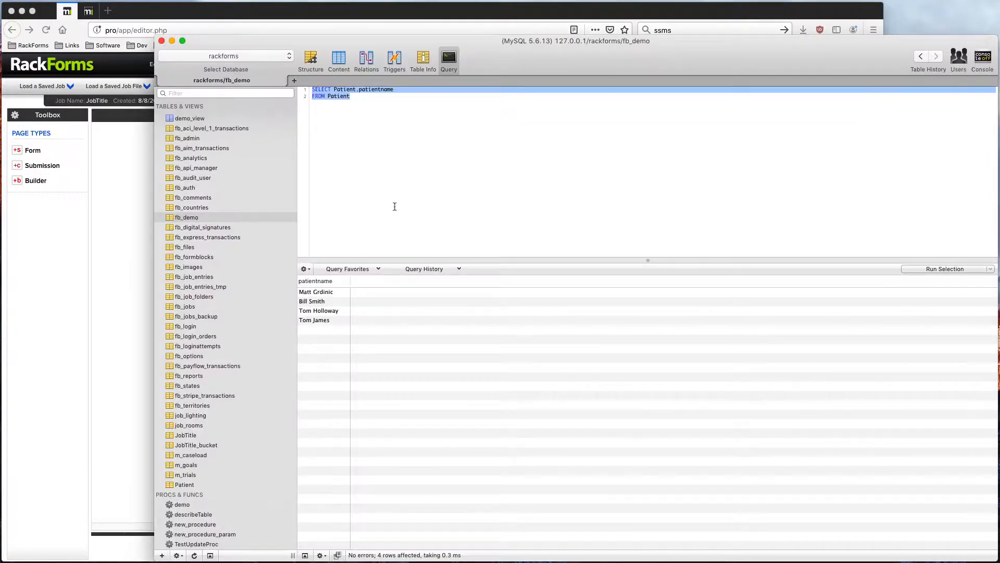
left_click(187, 485)
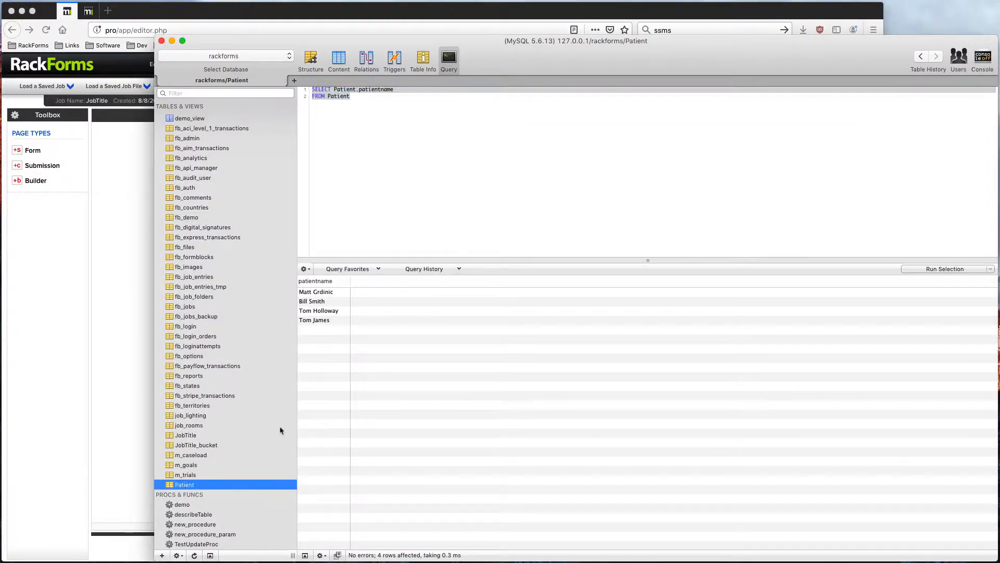
left_click(343, 61)
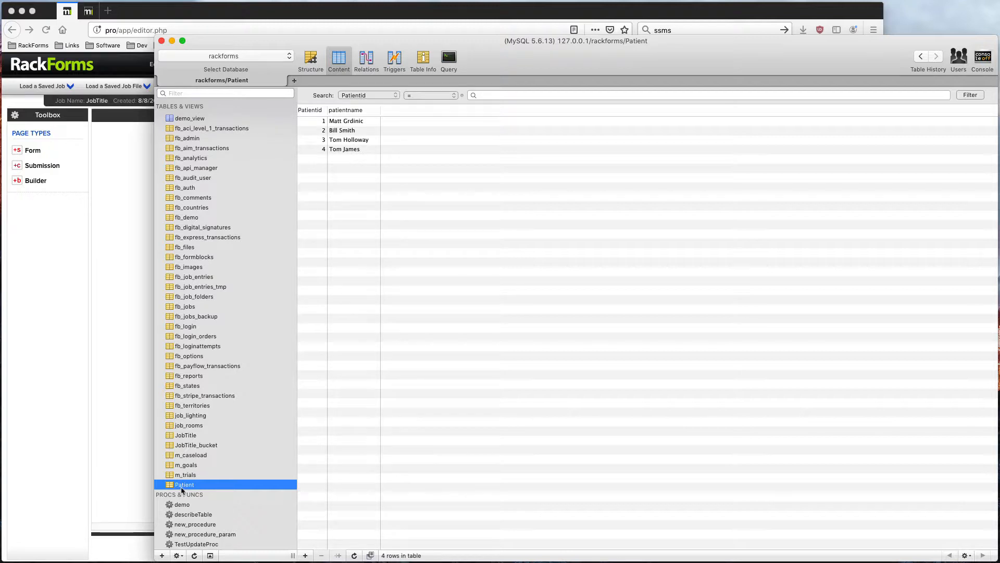
- Return to the RackForms editor, add a form page, and give it a text field labelled "Team name"
left_click(125, 271)
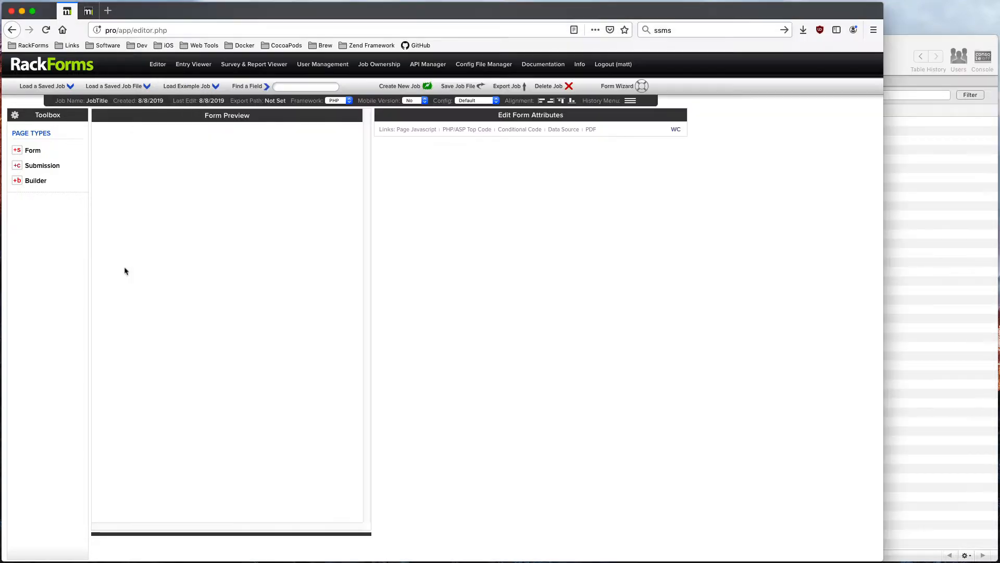
left_click(34, 151)
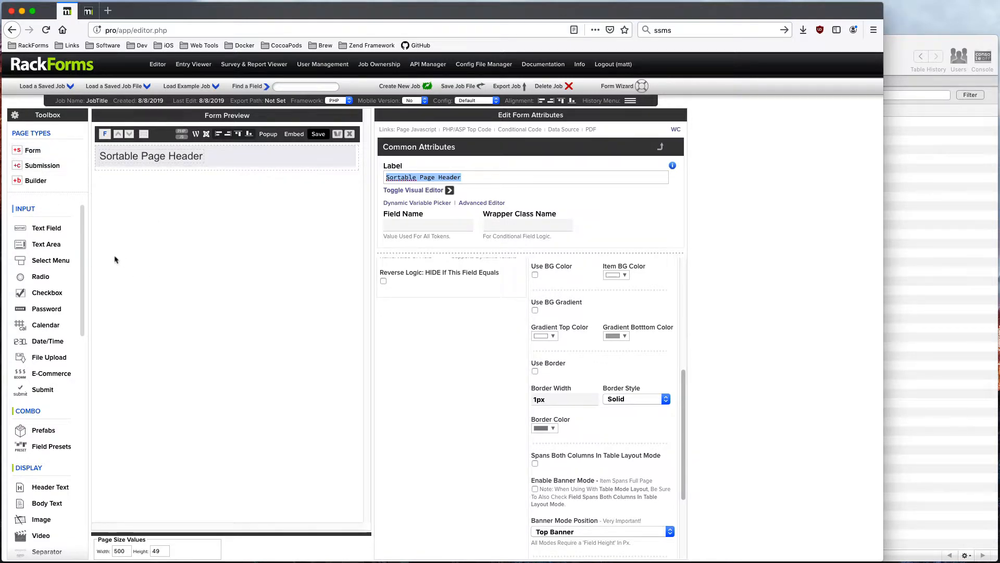
left_click(63, 232)
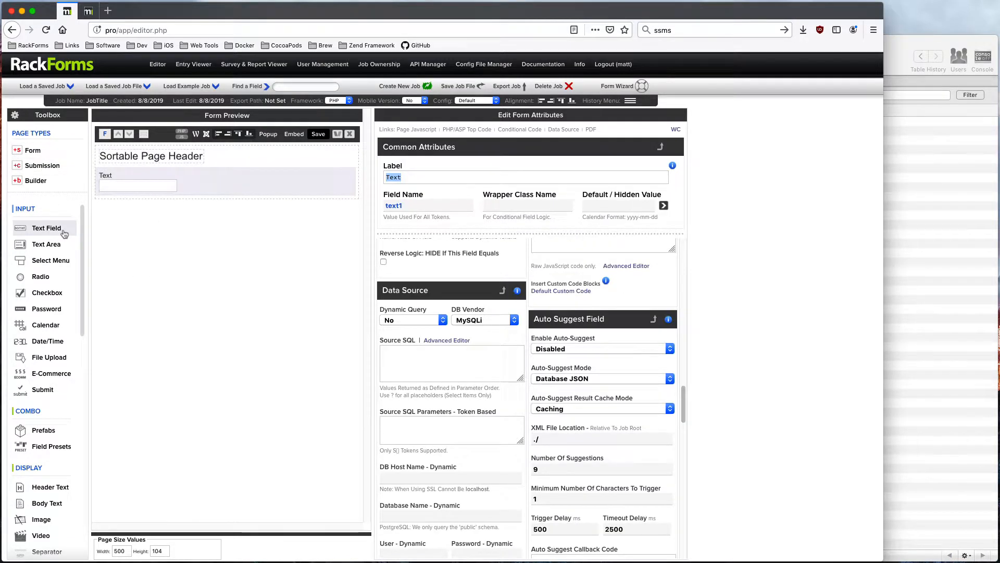
type("Team name")
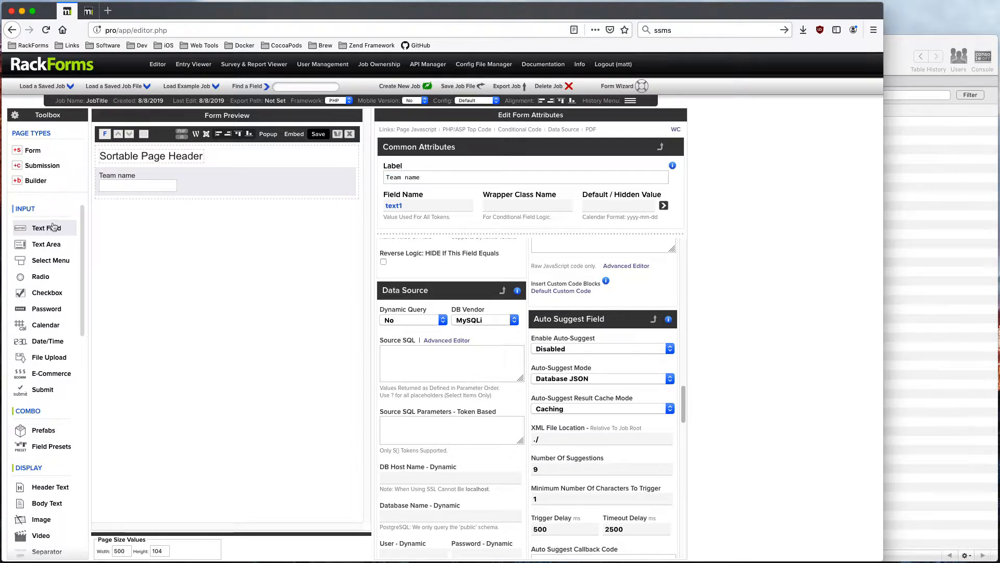
key("Tab")
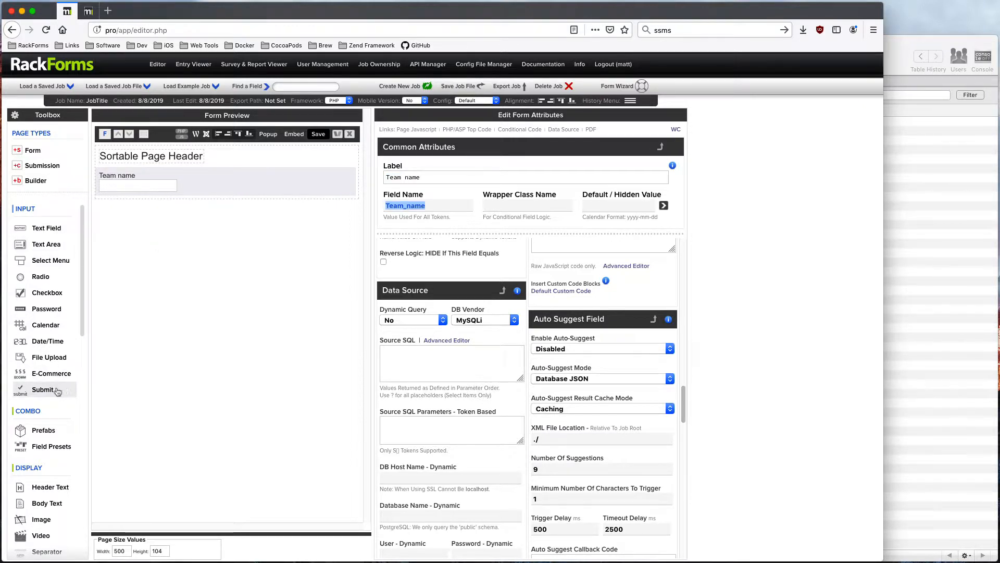
- Add a separator and a bucket to the form page below the Team name field
scroll(47, 500, "down", 1)
left_click(47, 534)
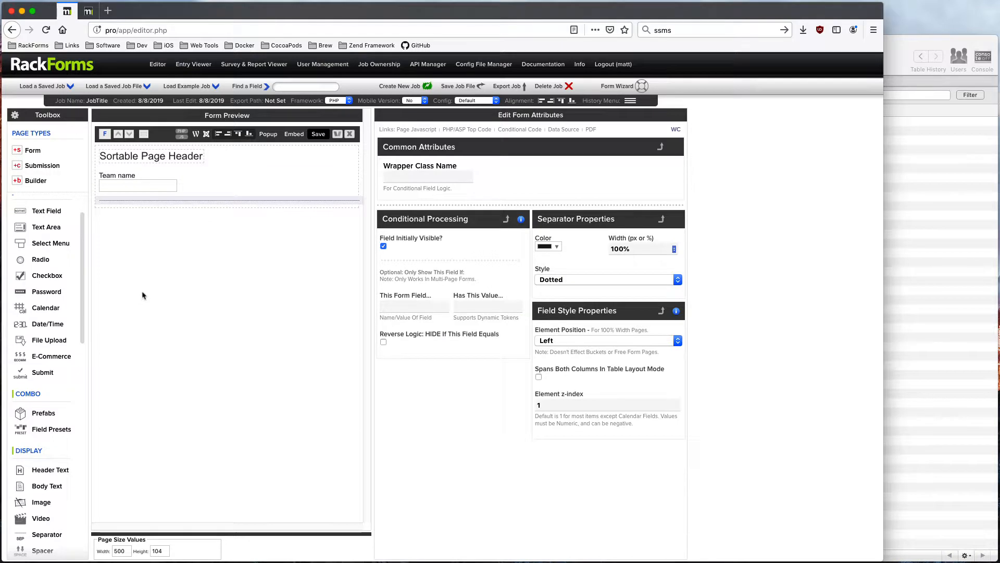
scroll(57, 323, "down", 2)
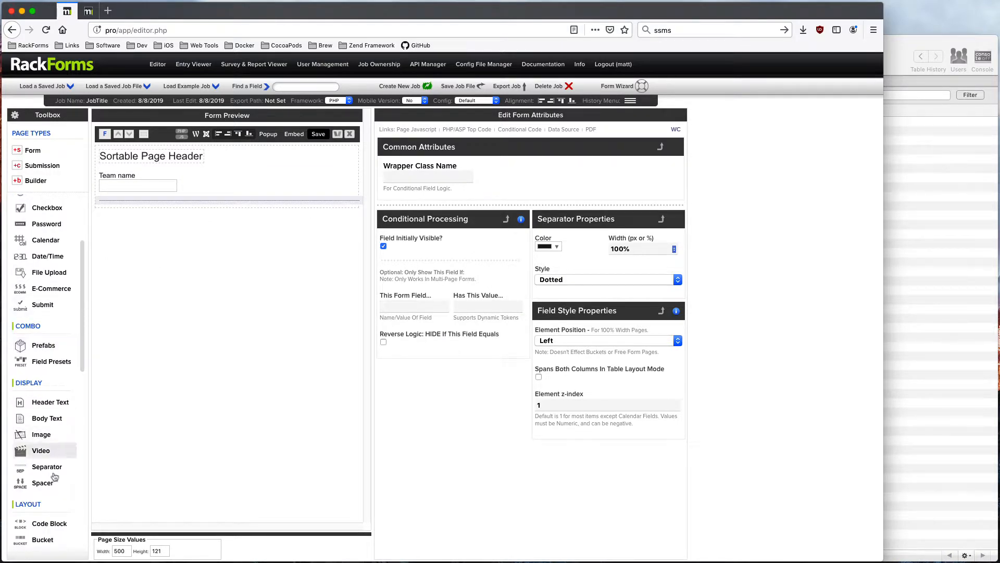
scroll(54, 477, "down", 1)
left_click(43, 514)
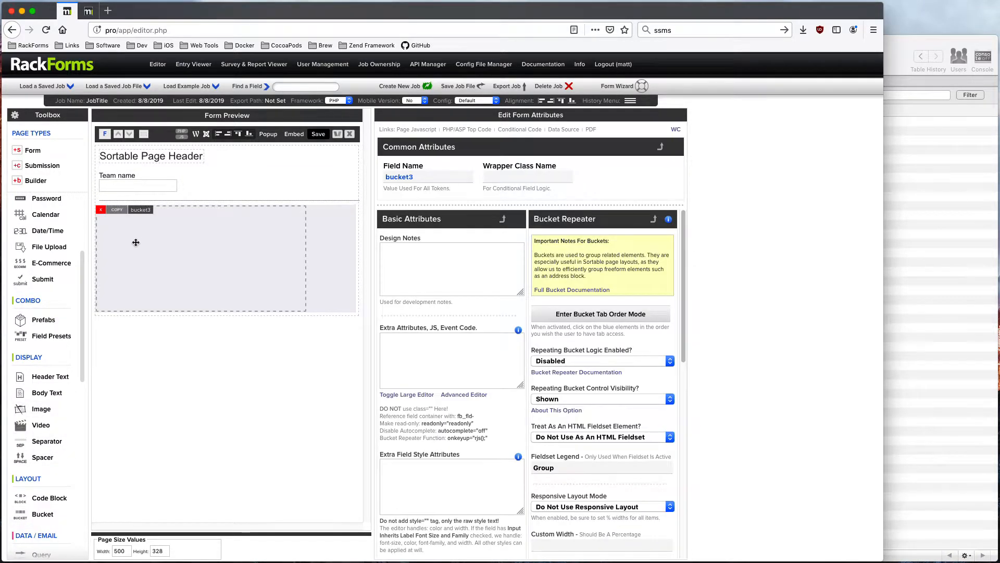
- Place a text field labelled "Player Name" in the upper-left corner of the bucket
scroll(56, 261, "up", 4)
left_click(46, 227)
left_click_drag(126, 246, 145, 219)
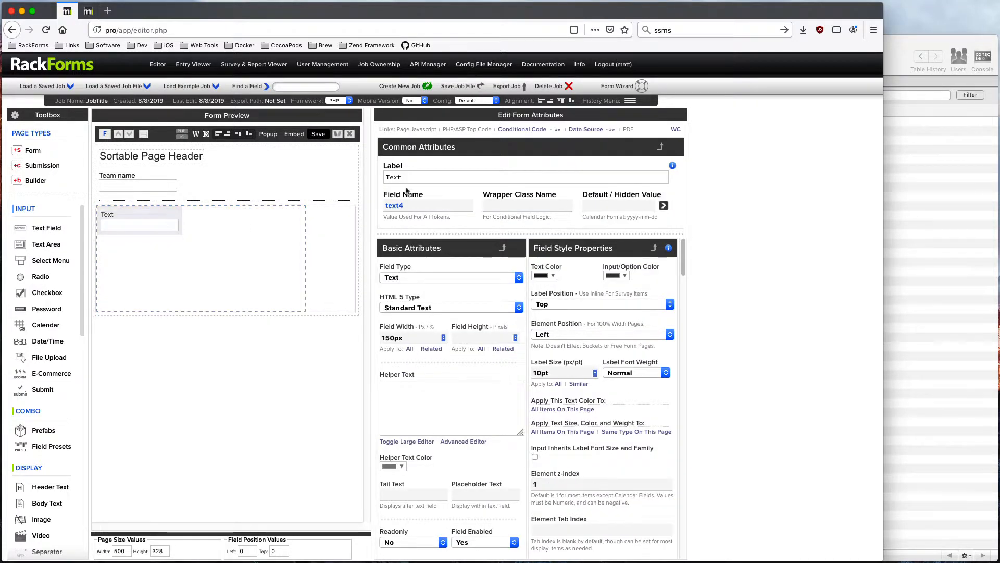
type("Player Name")
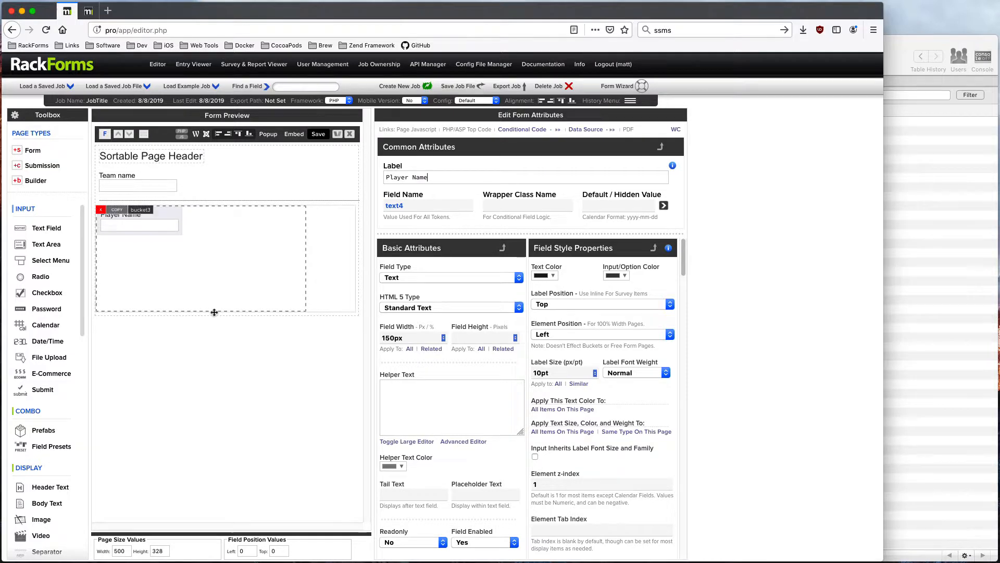
- Shorten the bucket to just fit the Player Name field and enable its repeating bucket logic
left_click(215, 312)
left_click_drag(214, 311, 212, 242)
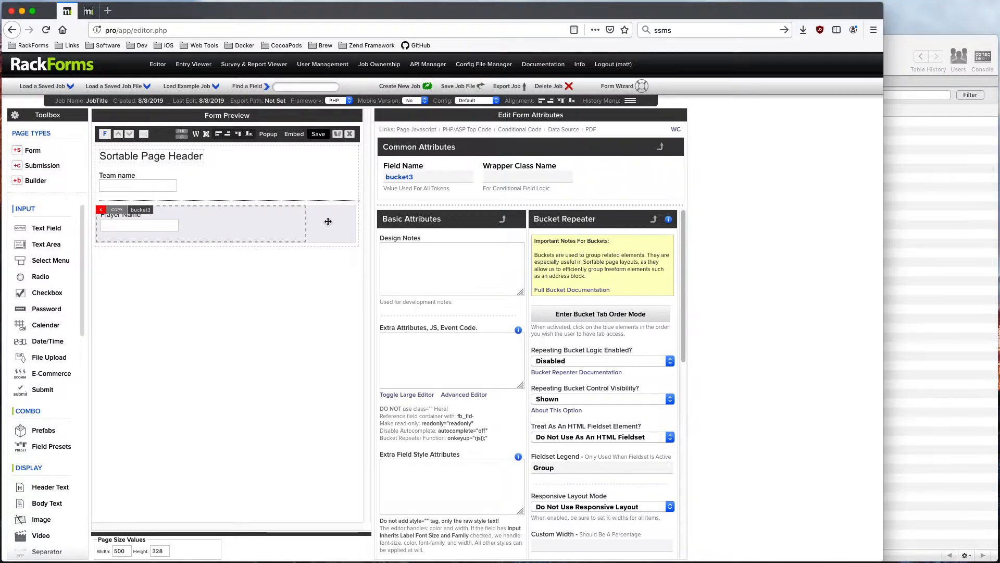
left_click(623, 361)
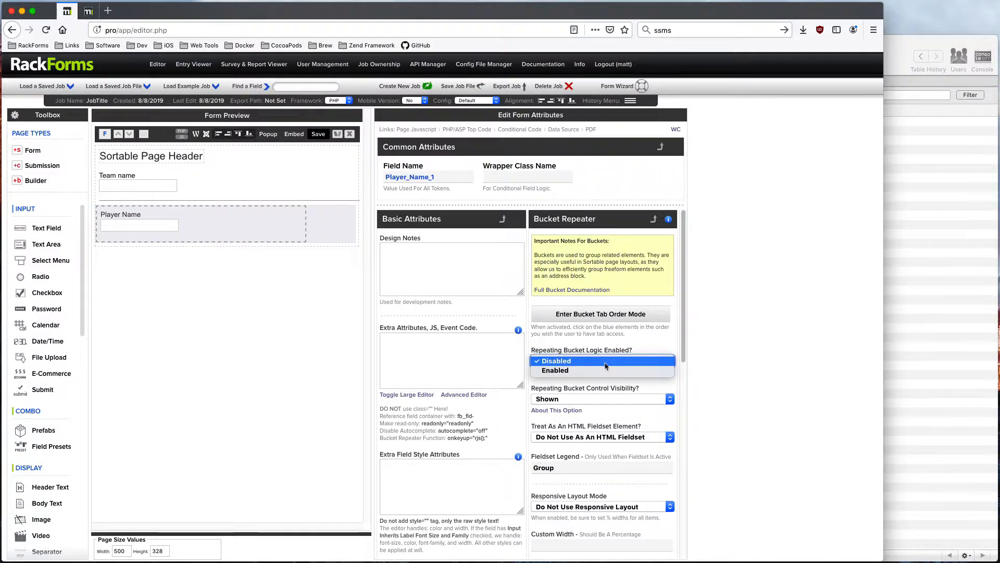
left_click(599, 371)
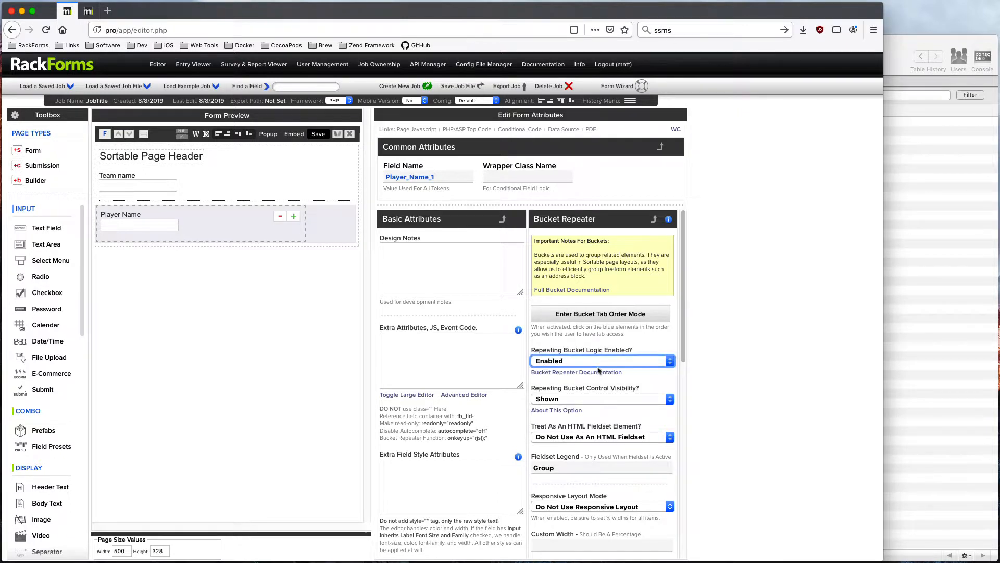
scroll(624, 451, "down", 3)
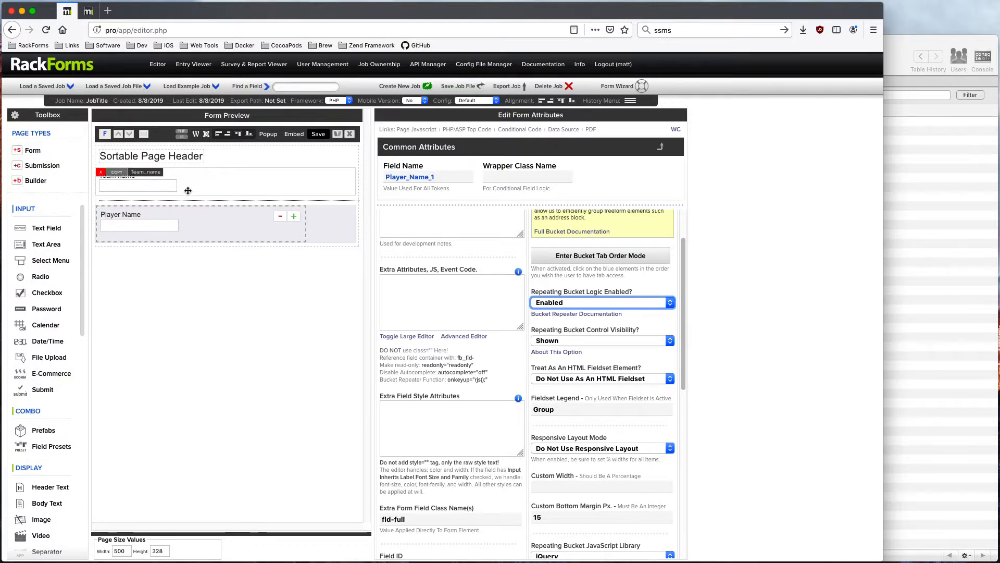
- Add a Submit button to the form page, placed below the repeating bucket
left_click(192, 183)
left_click(60, 387)
left_click_drag(153, 213, 160, 255)
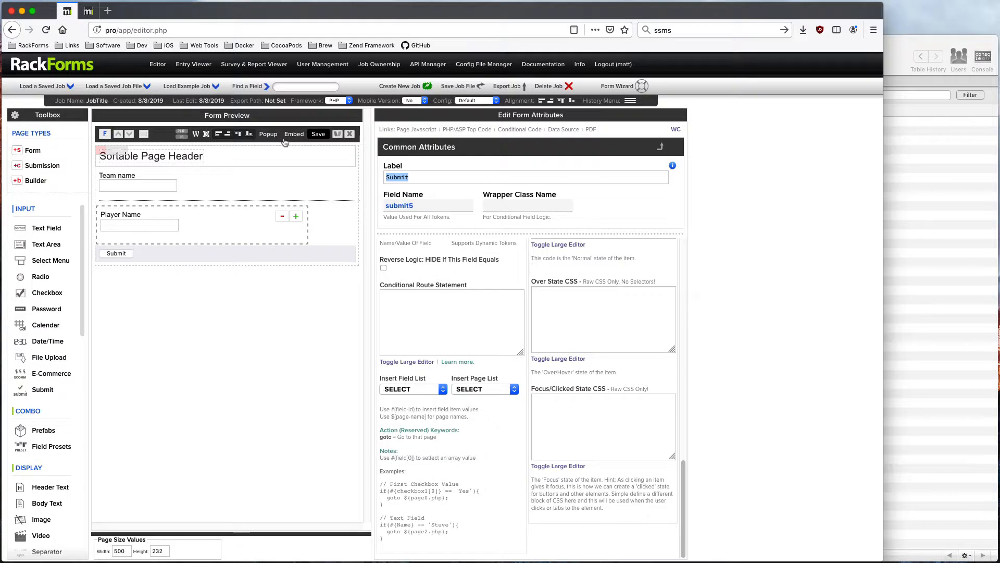
- Save the form page and test adding and removing a repeated Player Name row in its preview
left_click(319, 135)
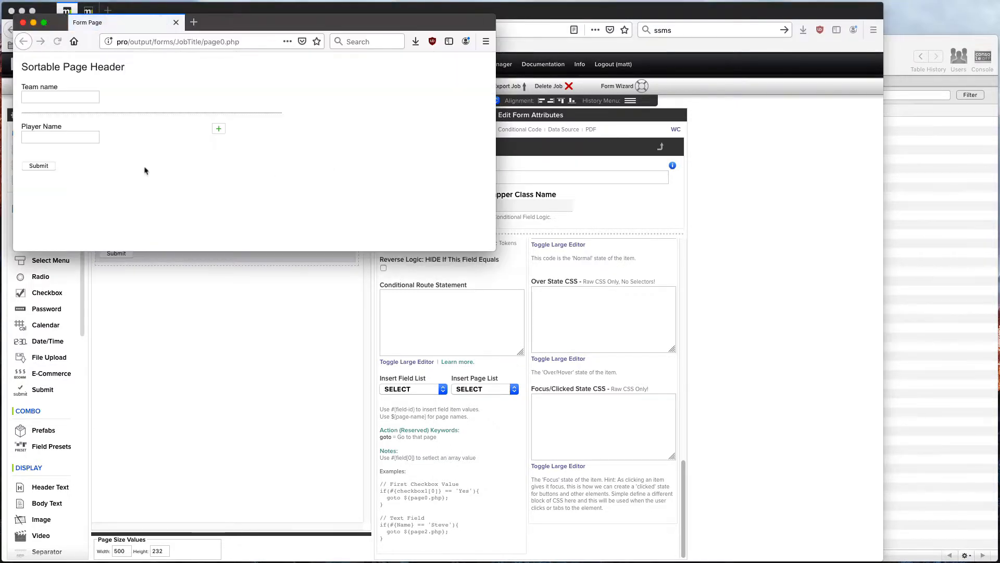
left_click(219, 129)
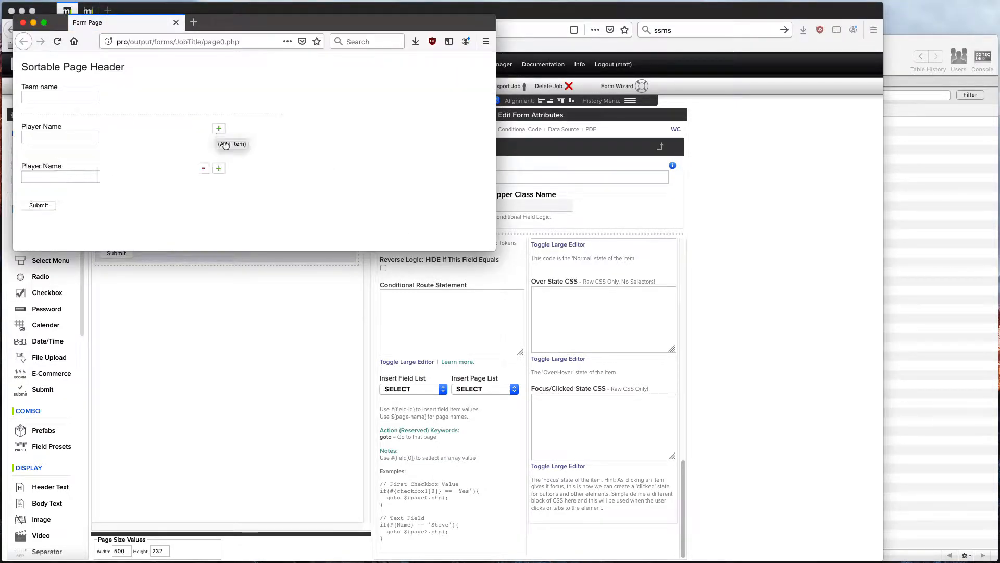
left_click_drag(490, 248, 513, 377)
left_click(203, 168)
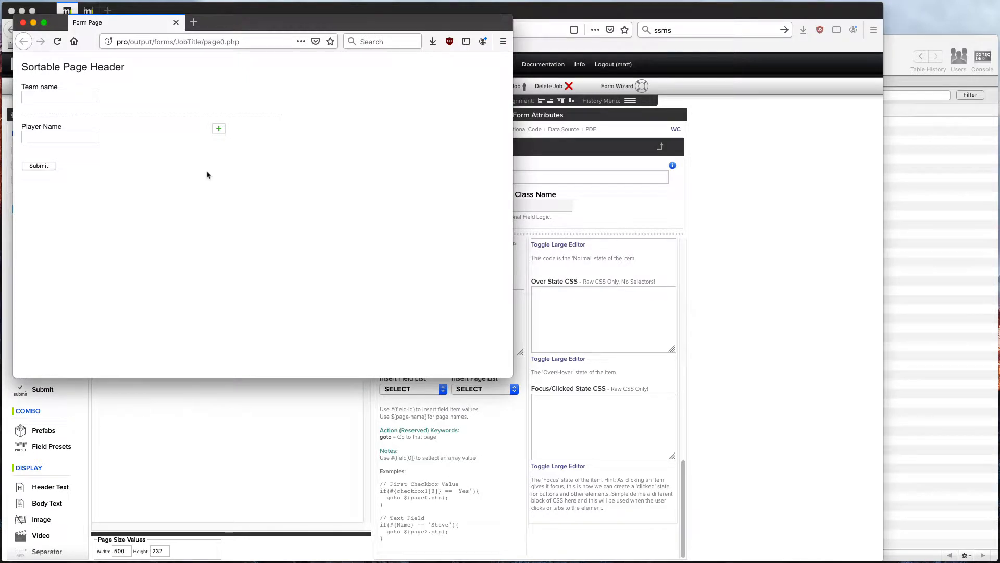
left_click(23, 22)
- Add a submission page to the job and place an SQL Plus item on it
left_click(49, 170)
left_click(163, 288)
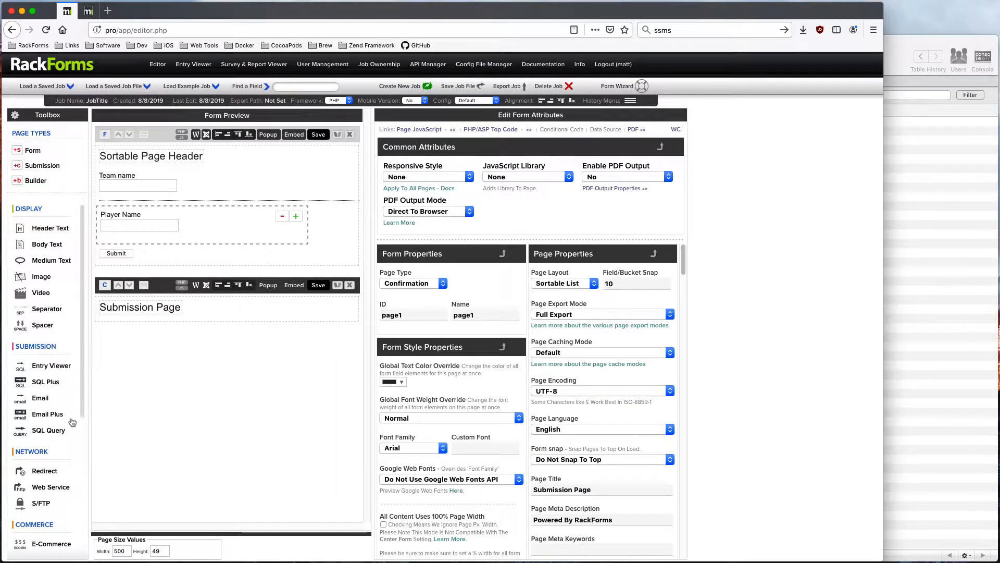
left_click(45, 382)
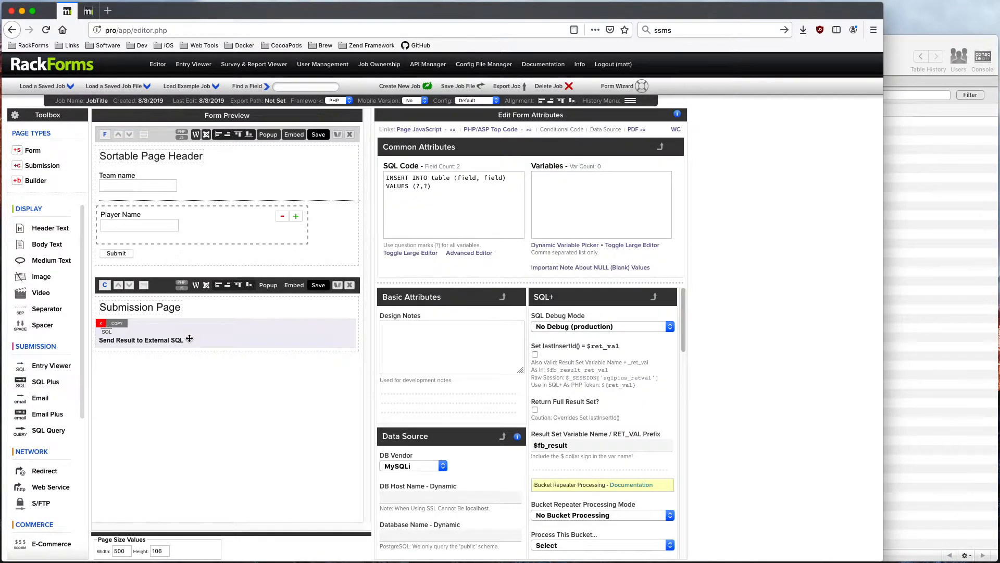
- Set the SQL Plus item's Bucket Repeater Processing Mode to 1 Row Per Duplicated Item + Original Item
scroll(609, 435, "down", 1)
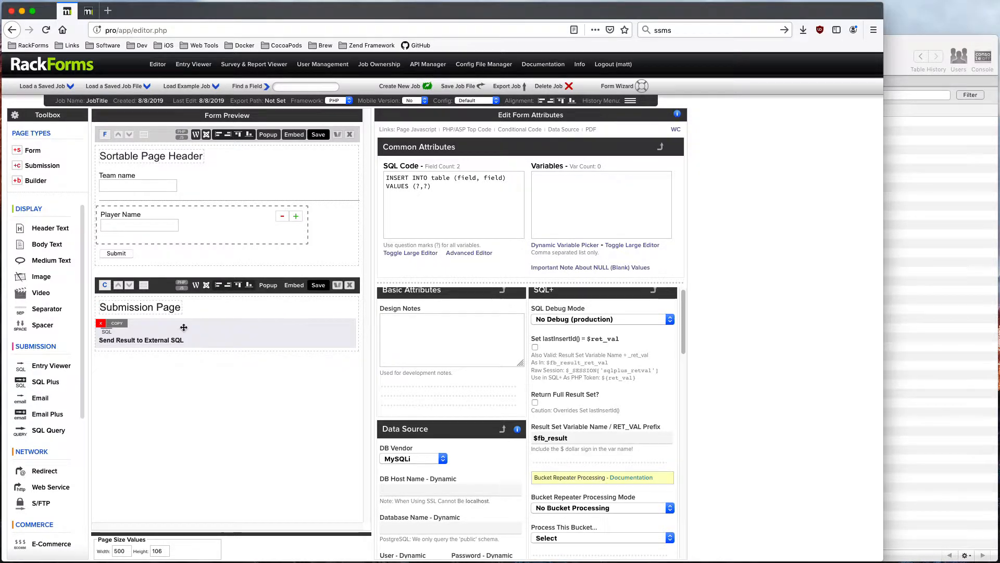
scroll(625, 495, "down", 3)
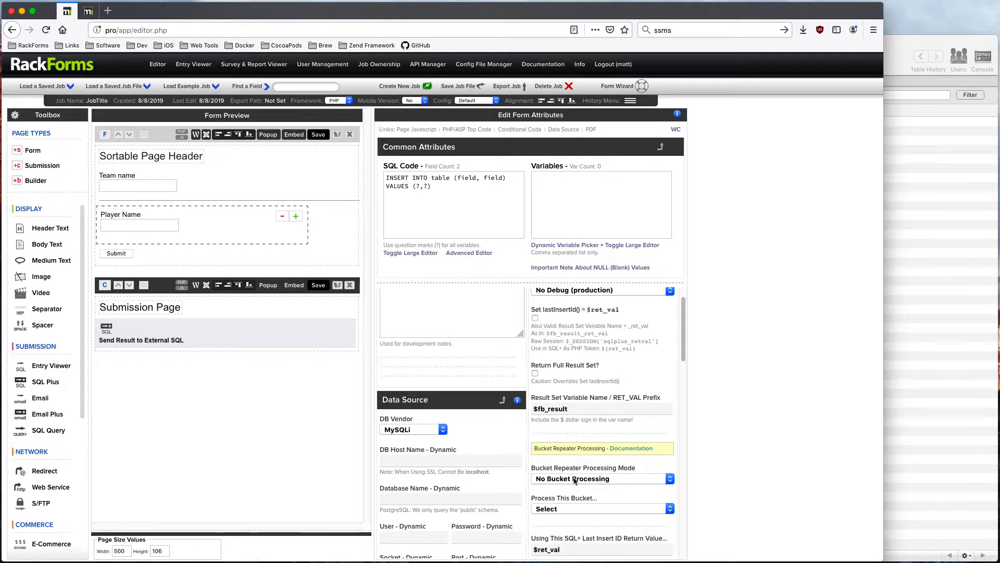
left_click(577, 480)
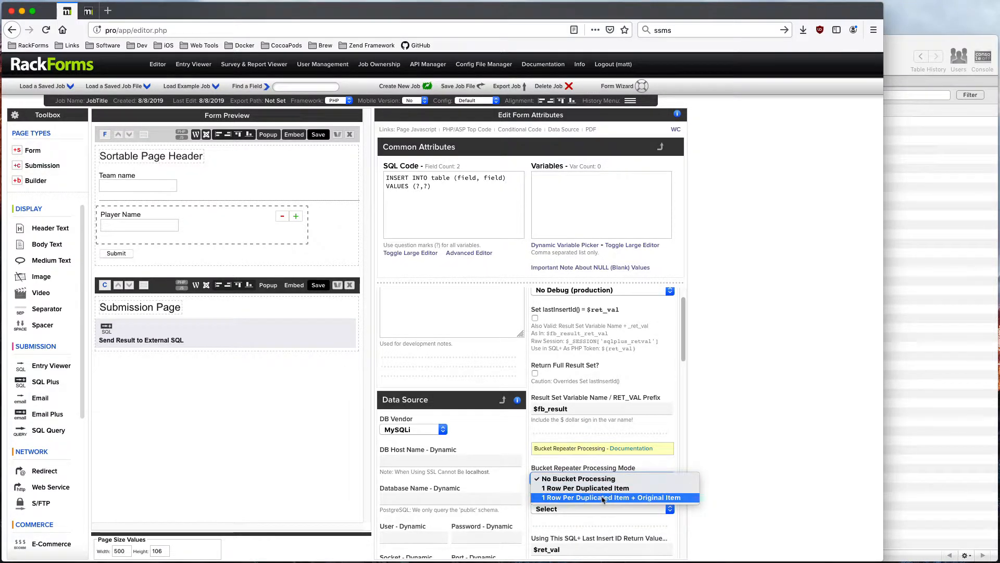
left_click(603, 497)
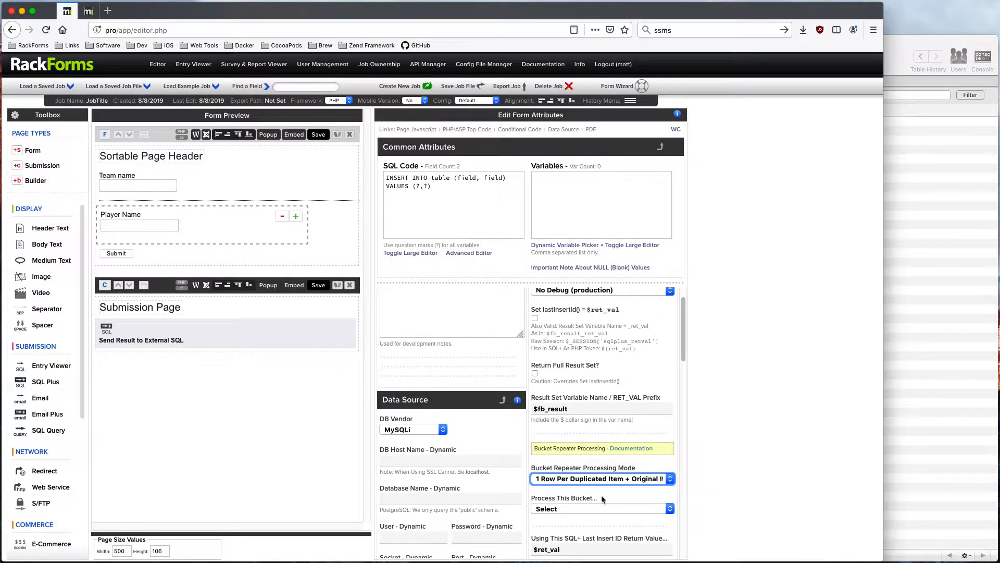
scroll(578, 338, "up", 1)
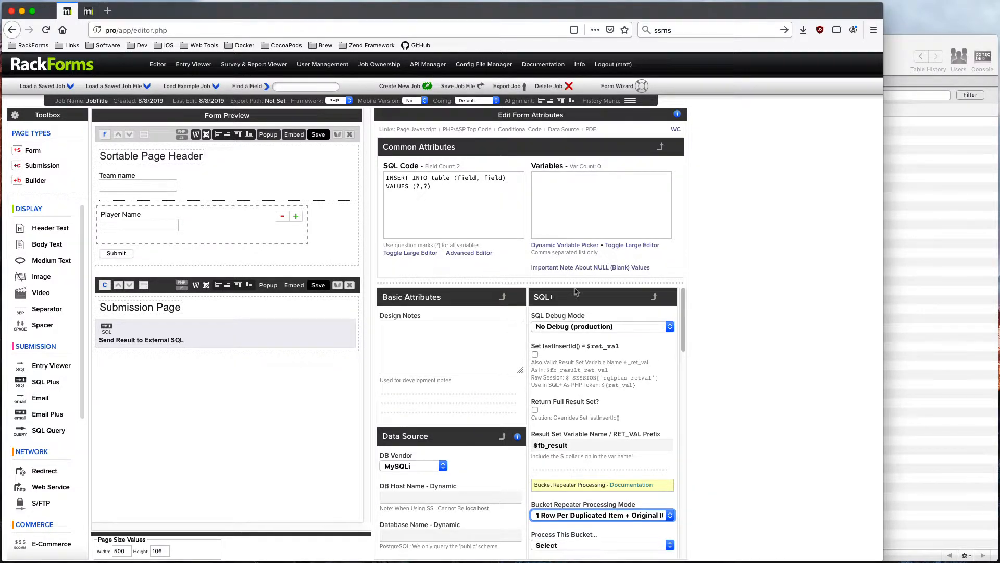
- Replace the placeholder table name in the SQL Plus INSERT statement with Patient, checking it against the database
double_click(440, 178)
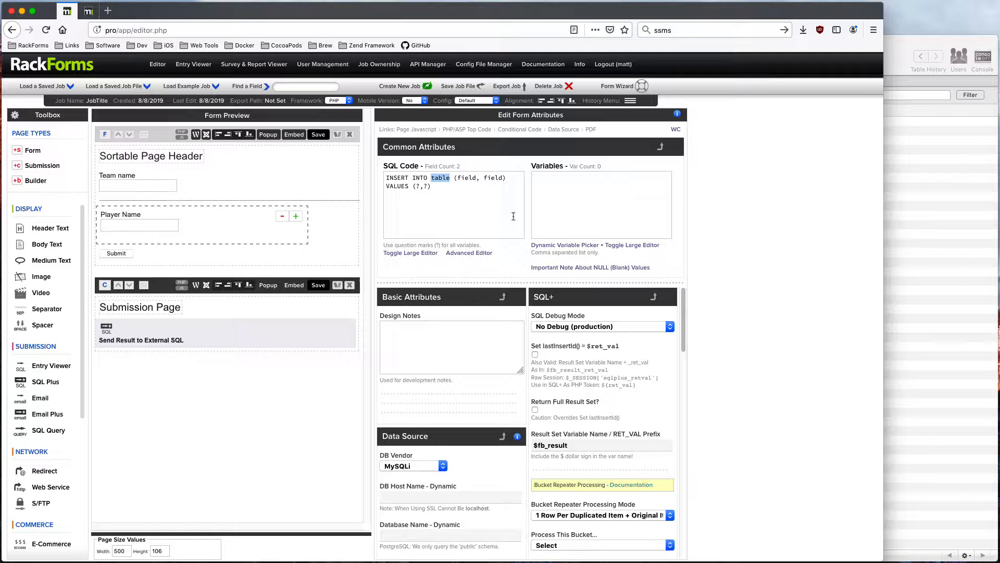
left_click(937, 180)
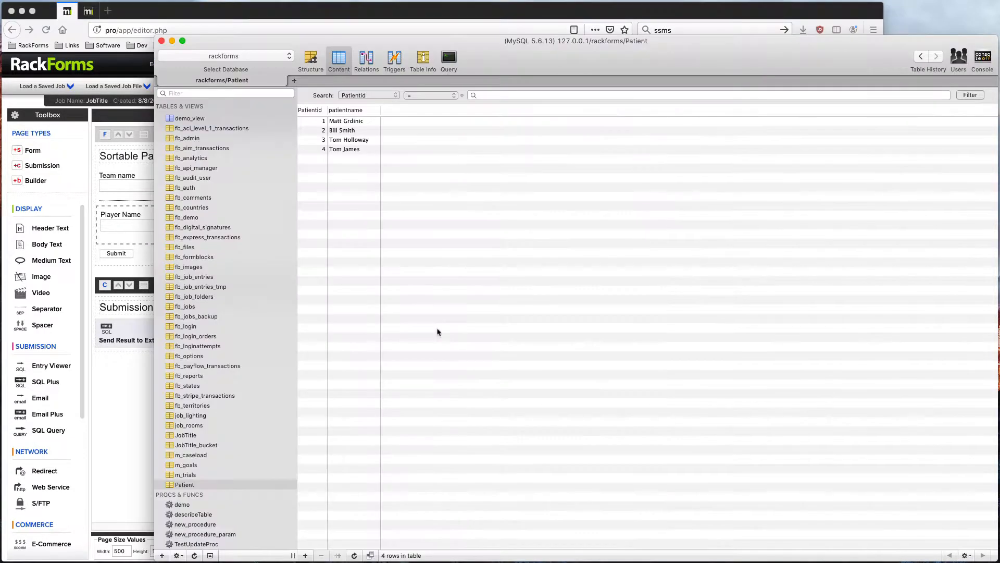
left_click(133, 425)
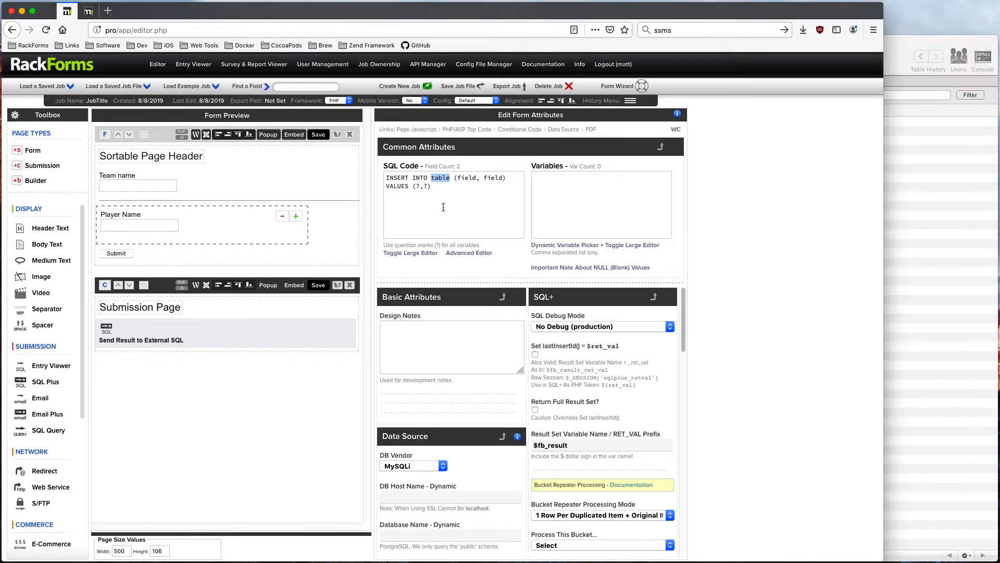
type("Patient")
- Reduce the INSERT statement's column list to the single column patientname, matching the Patient table
double_click(474, 178)
key("BackSpace")
key("Delete")
key("Delete")
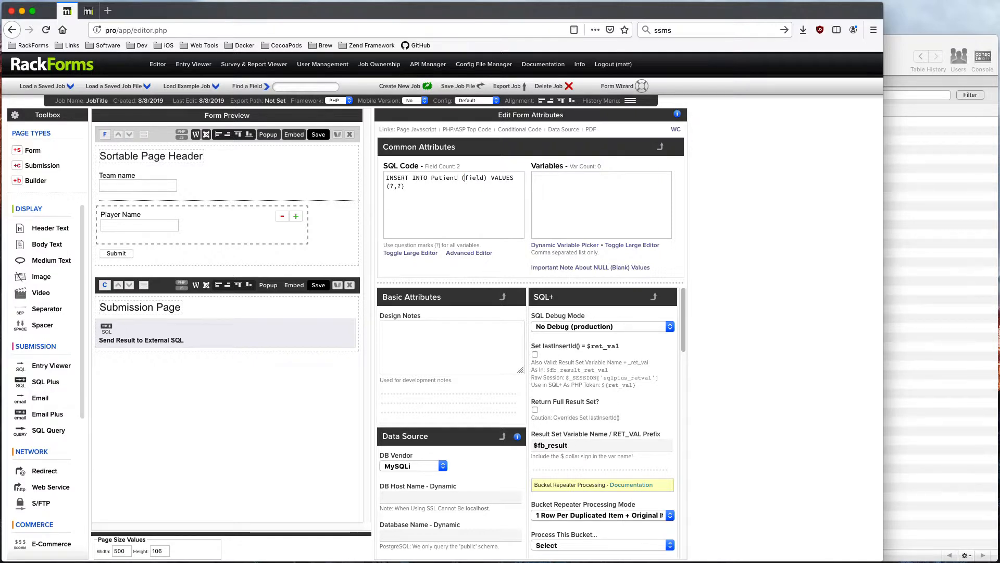
left_click(916, 258)
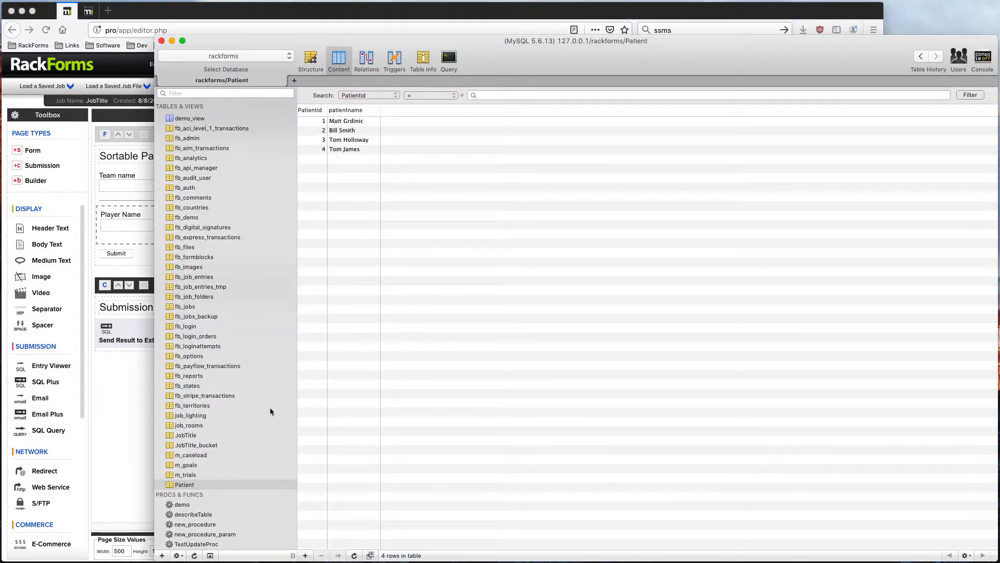
left_click(137, 392)
double_click(468, 174)
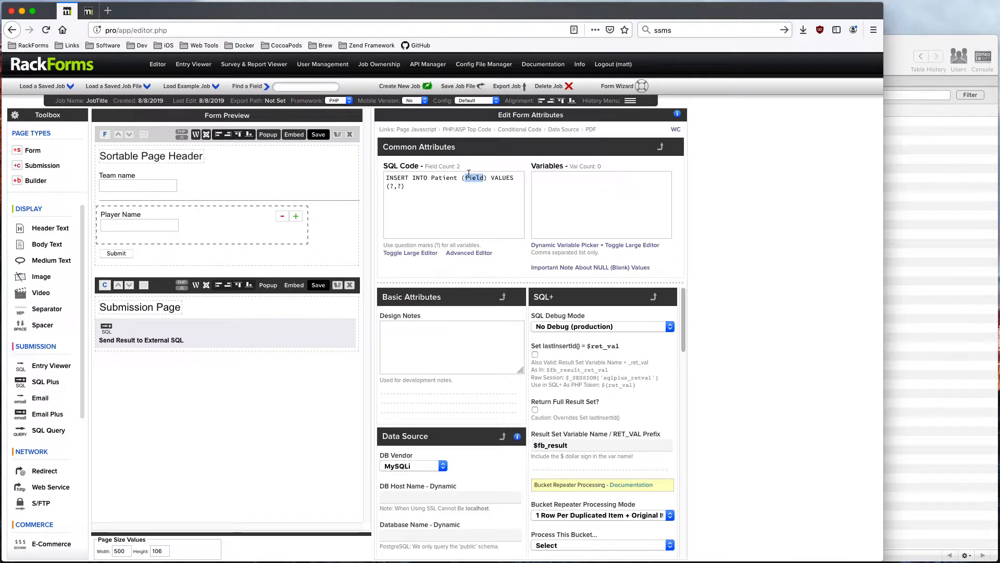
type("patientname")
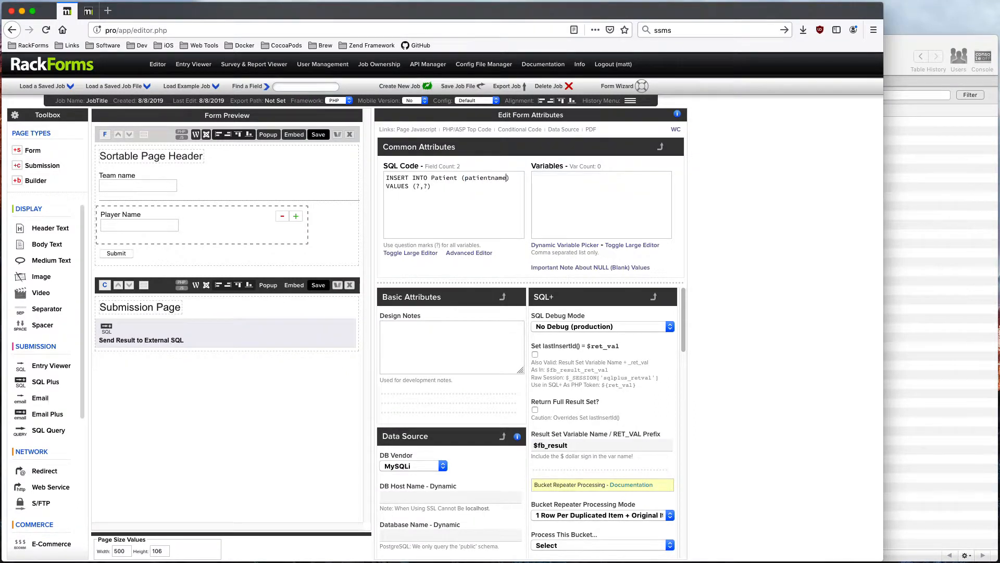
- Cut the INSERT statement's VALUES list to a single placeholder and bind it to the Player_Name form field variable
left_click(427, 186)
key("BackSpace")
key("BackSpace")
left_click(573, 245)
left_click(329, 268)
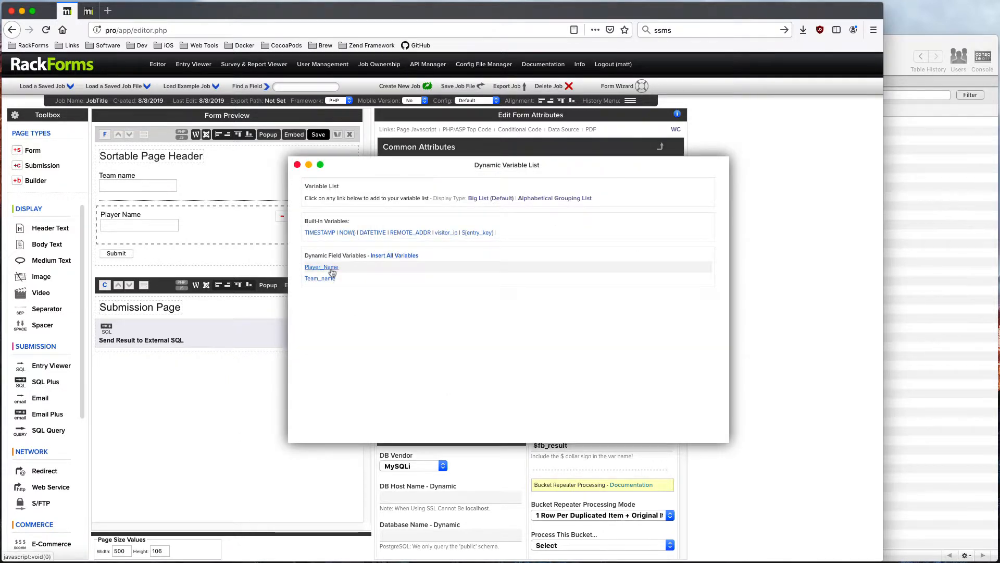
left_click(297, 164)
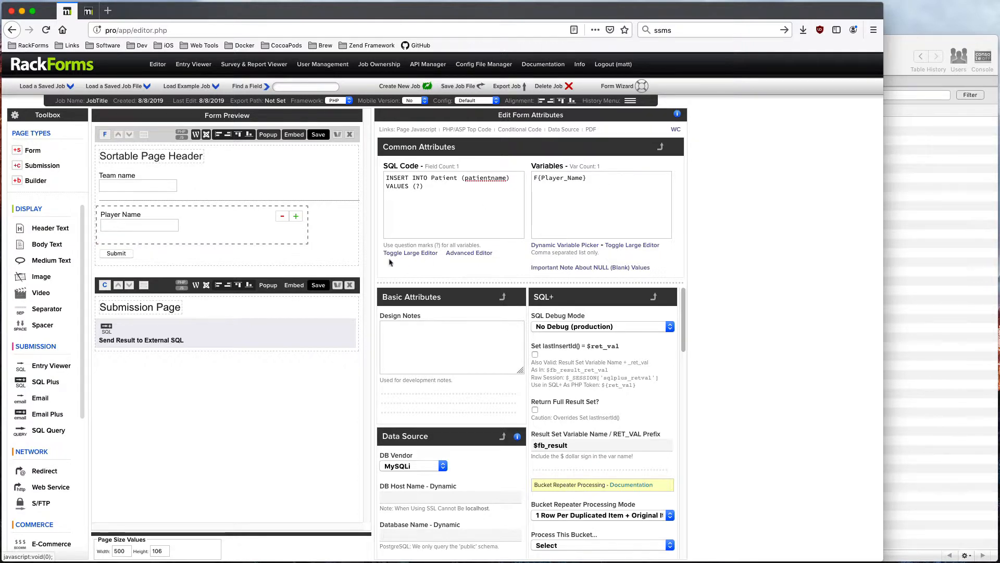
- Save the form page and submit a test entry containing two repeated player names
mouse_move(209, 227)
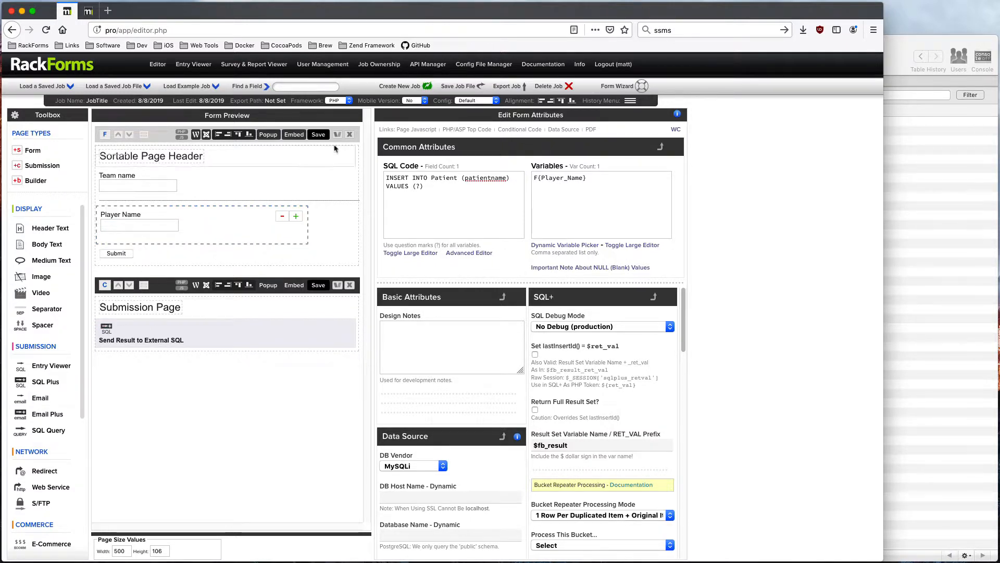
left_click(323, 136)
left_click(74, 135)
type("Matt")
left_click(218, 128)
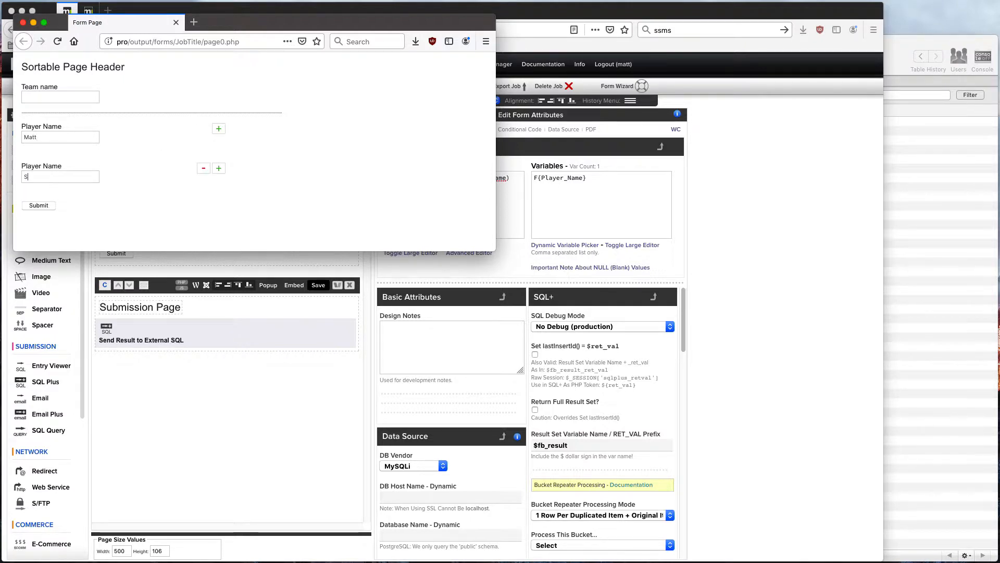
left_click(43, 207)
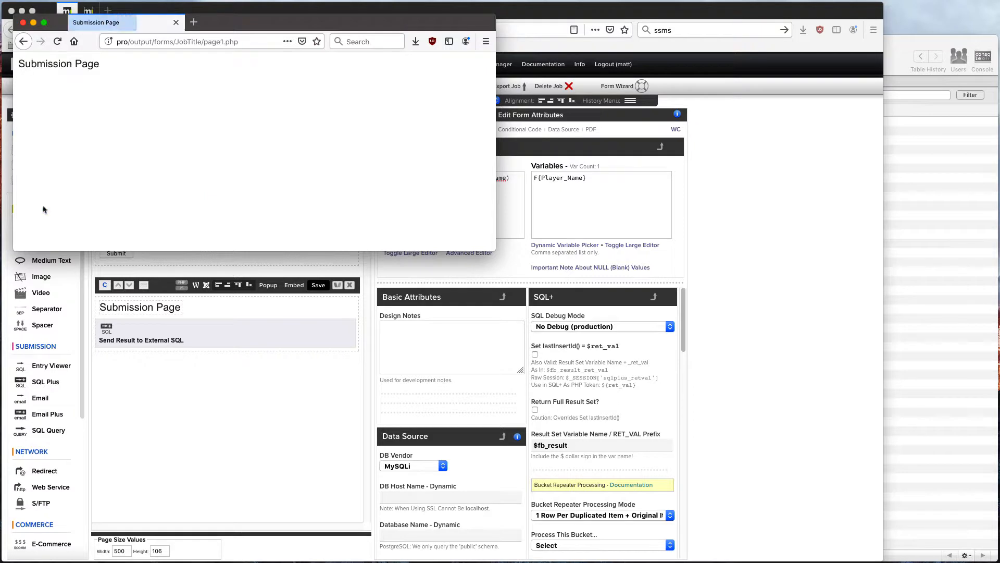
key("super+w")
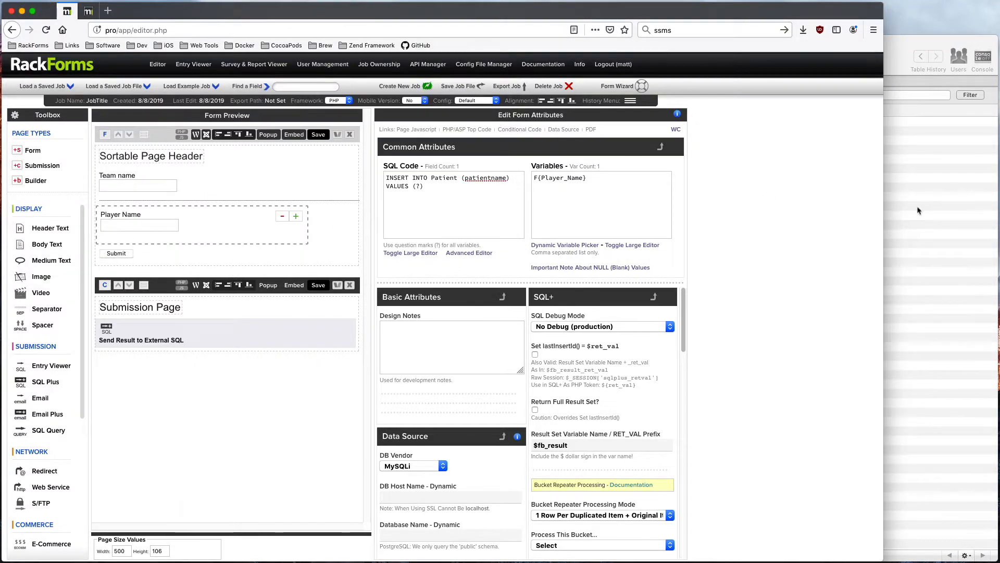
- Refresh the Patient table in the database and check which rows the test submission inserted
left_click(911, 208)
key("super+r")
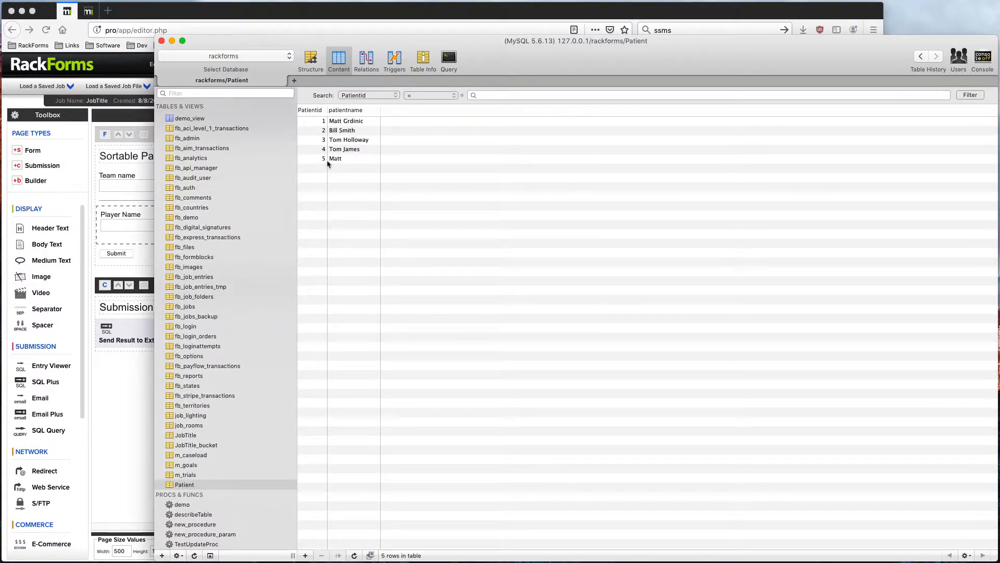
left_click(322, 159)
- Set the SQL Plus item to process the Player_Name_1 bucket in RackForms
left_click(303, 15)
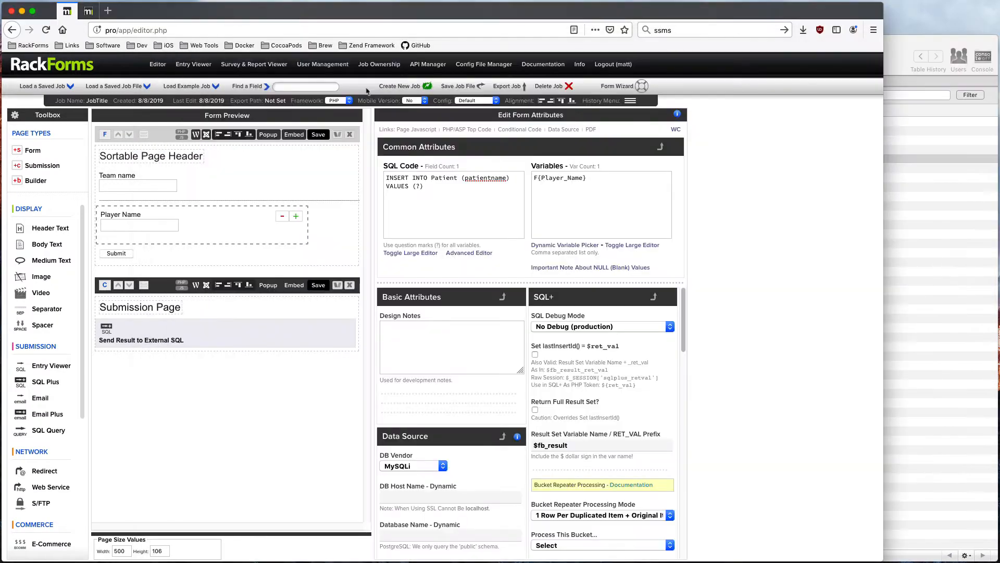
scroll(533, 437, "down", 3)
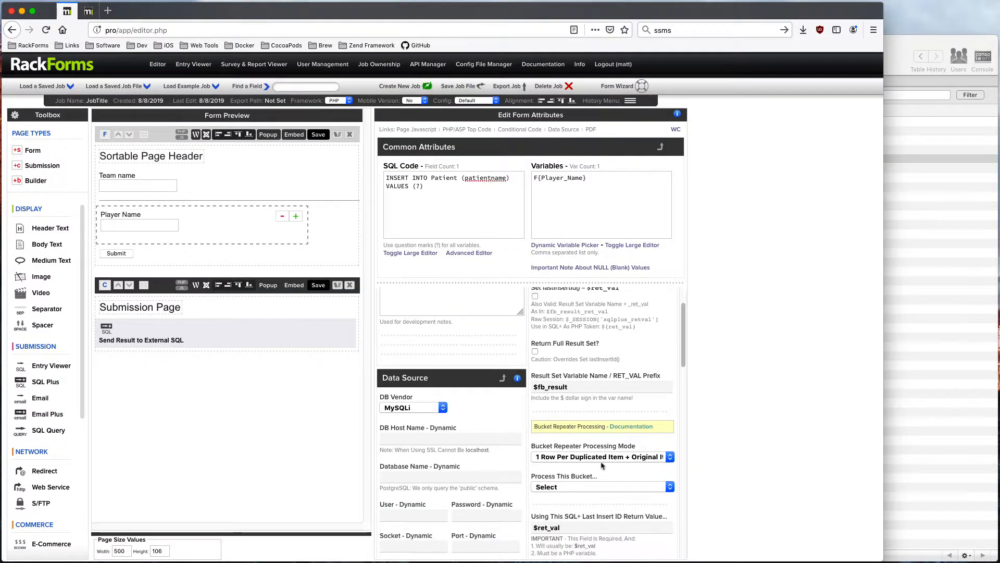
left_click(557, 483)
left_click(572, 498)
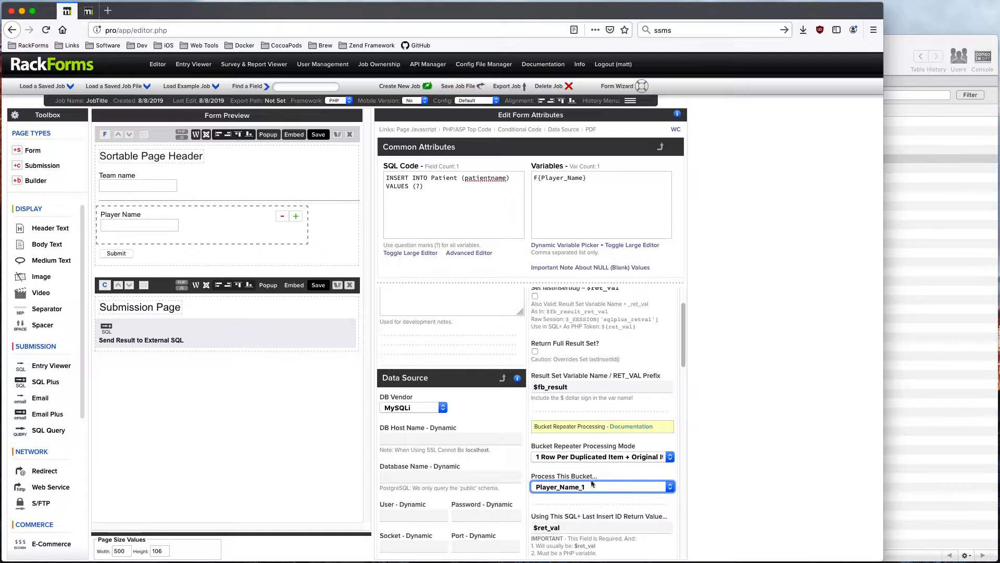
- Save the form with the bucket setting and resubmit it with a player name in both the original and the duplicated item
left_click(318, 134)
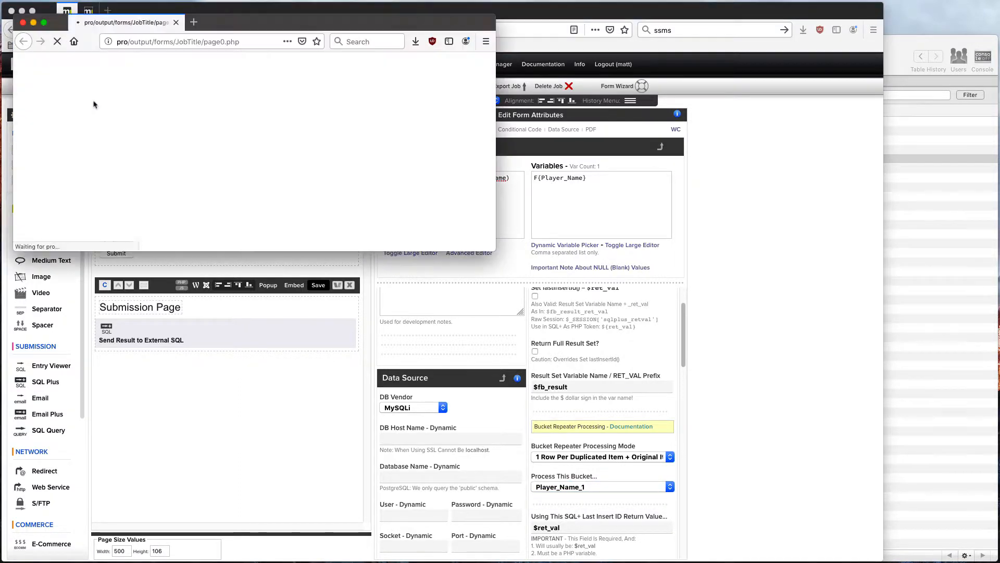
left_click(82, 137)
left_click(52, 151)
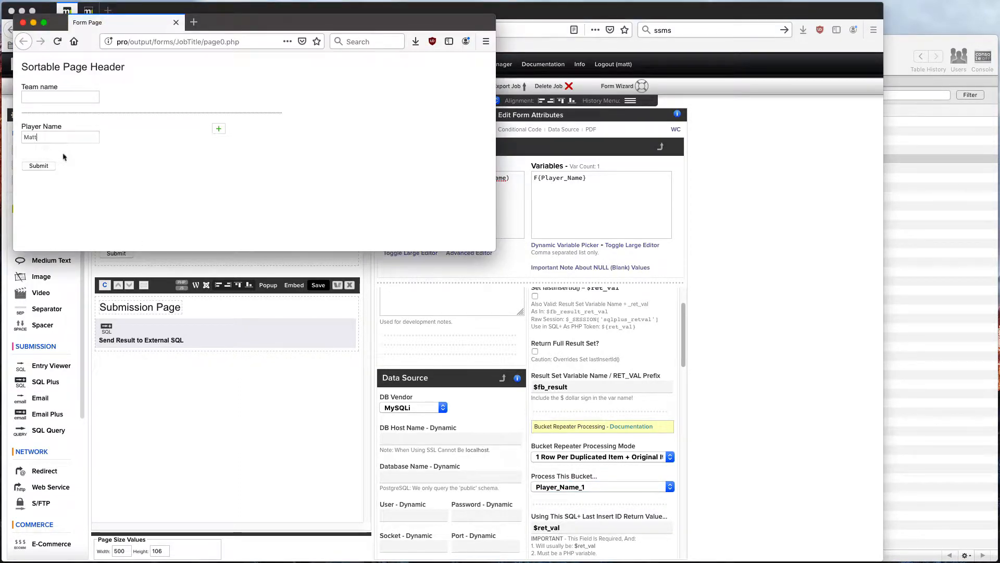
left_click(219, 129)
left_click(47, 175)
type("Steve")
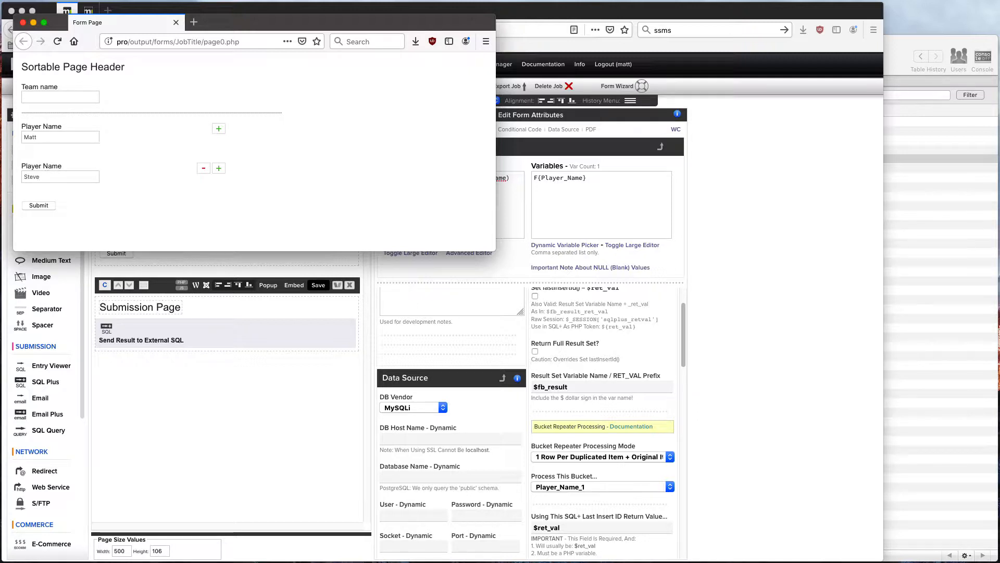
left_click(39, 206)
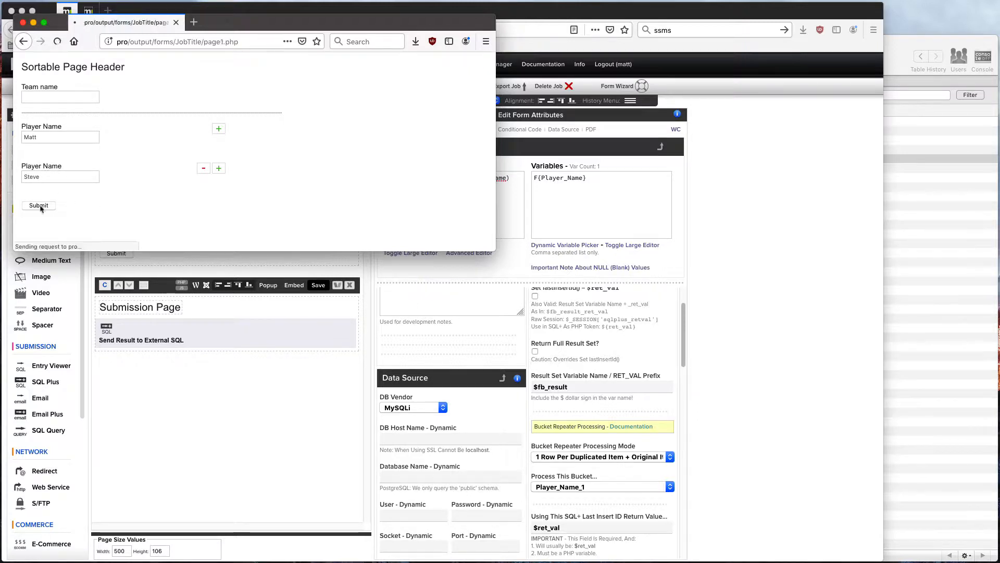
left_click(24, 23)
- Refresh the Patient table and delete the three rows inserted by the test submissions
left_click(918, 241)
key("super+r")
left_click(350, 177, "shift")
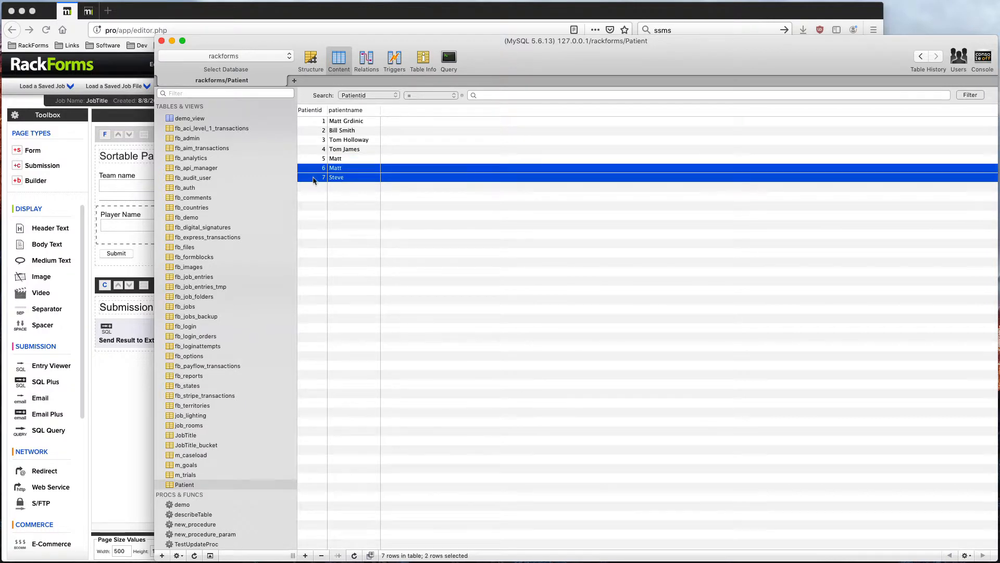
right_click(314, 162)
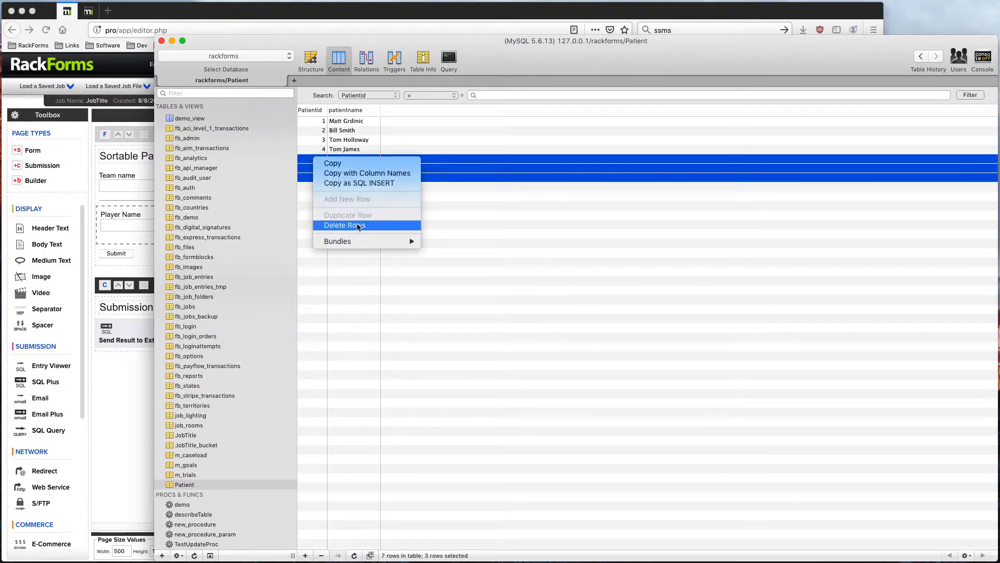
left_click(365, 226)
left_click(650, 139)
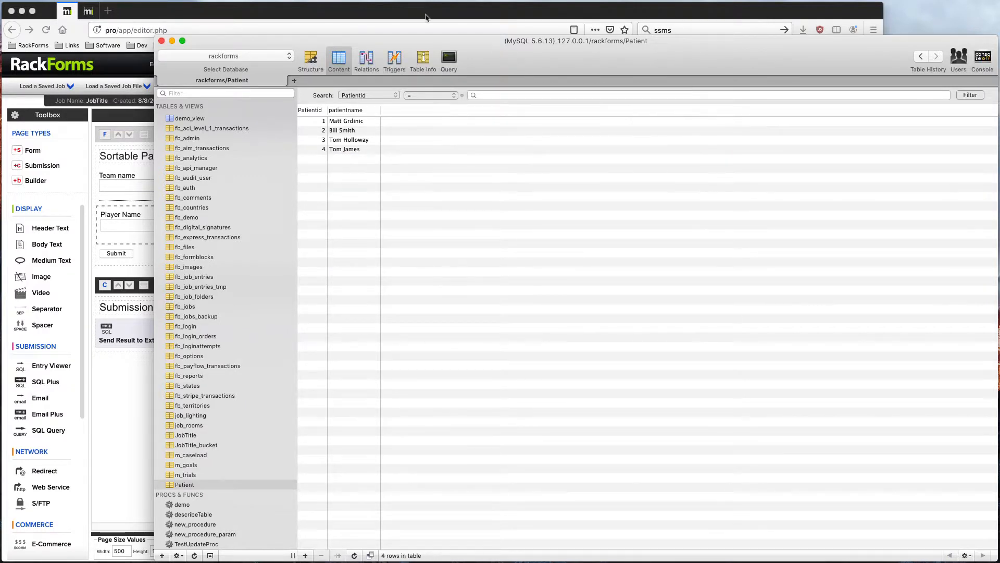
- Enlarge the repeating Player Name bucket, add a Select Menu beneath the text field, and open the menu's data source settings
left_click(385, 13)
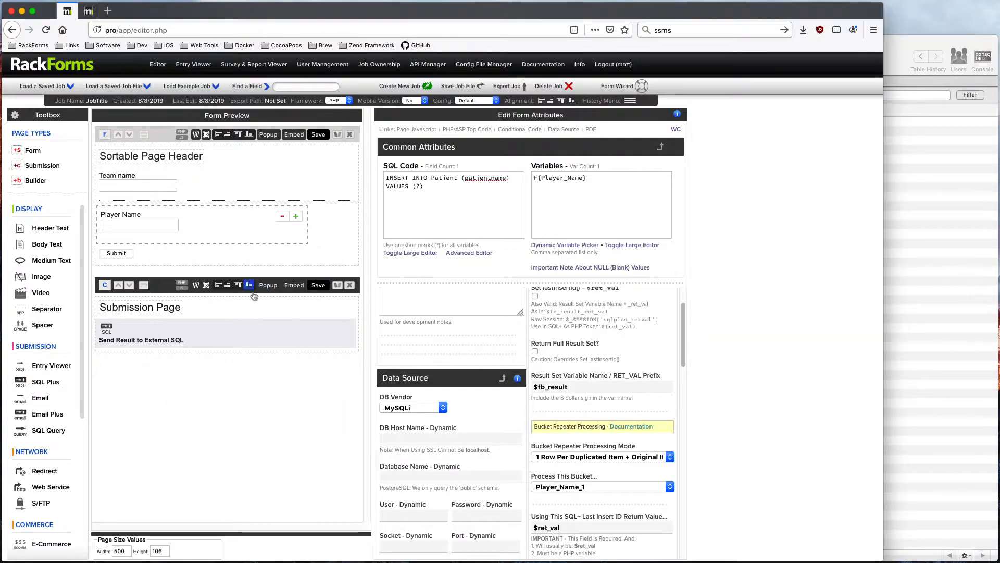
mouse_move(263, 342)
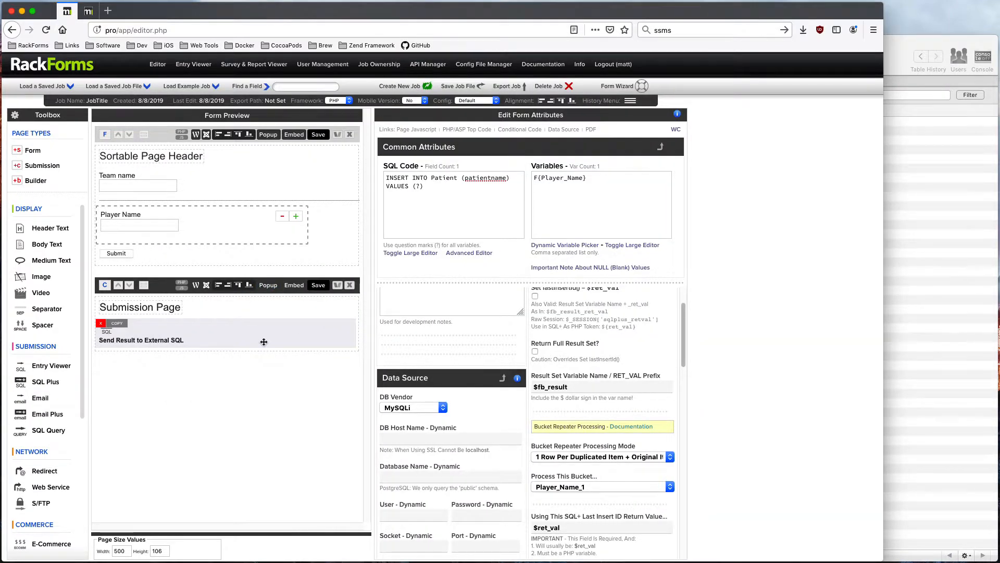
left_click(317, 220)
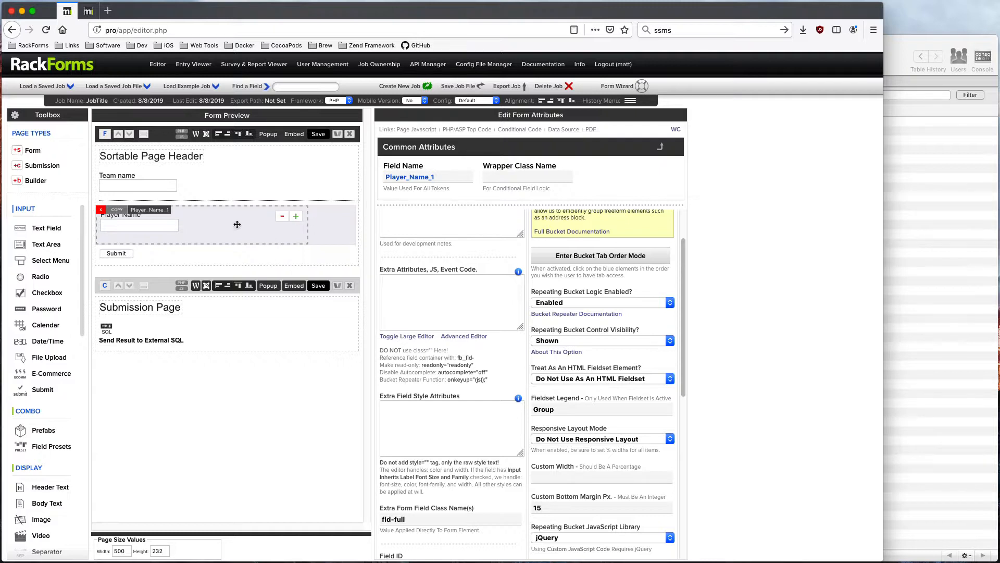
left_click_drag(221, 244, 217, 275)
left_click(56, 262)
left_click(127, 252)
left_click(594, 131)
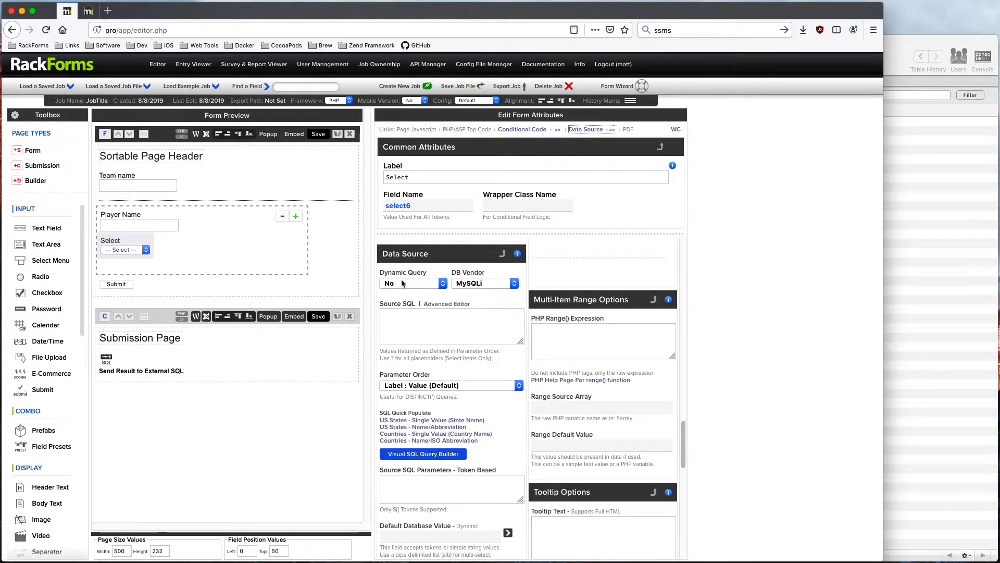
- Remove the Select Menu from the Player Name bucket and shrink the bucket back around its text field
left_click(103, 238)
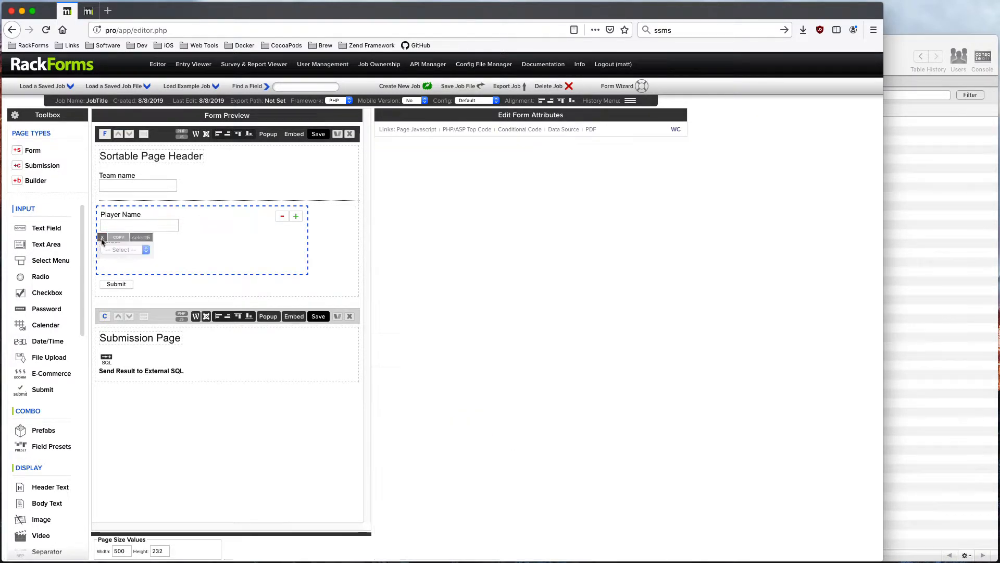
left_click_drag(212, 276, 216, 241)
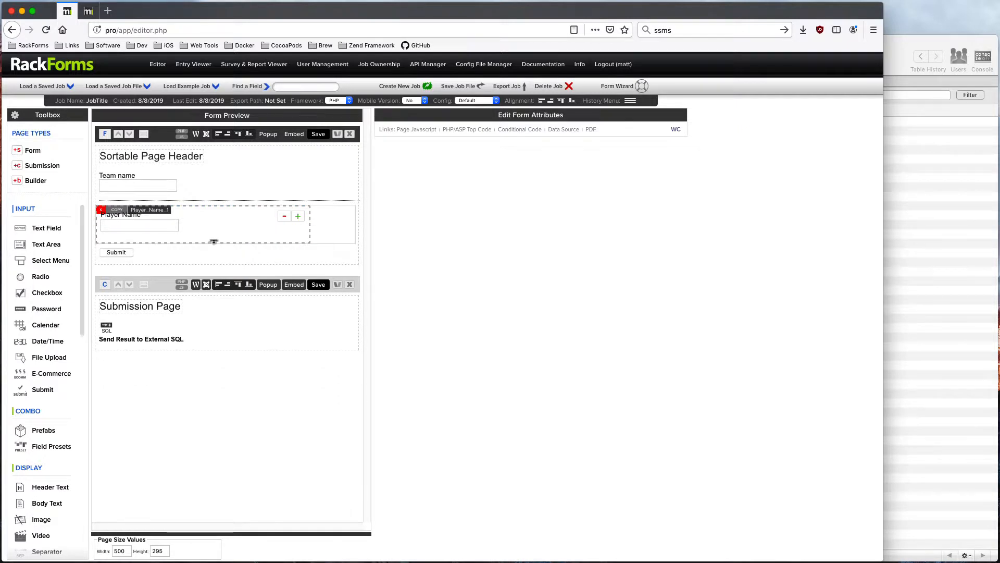
left_click(218, 243)
mouse_move(209, 247)
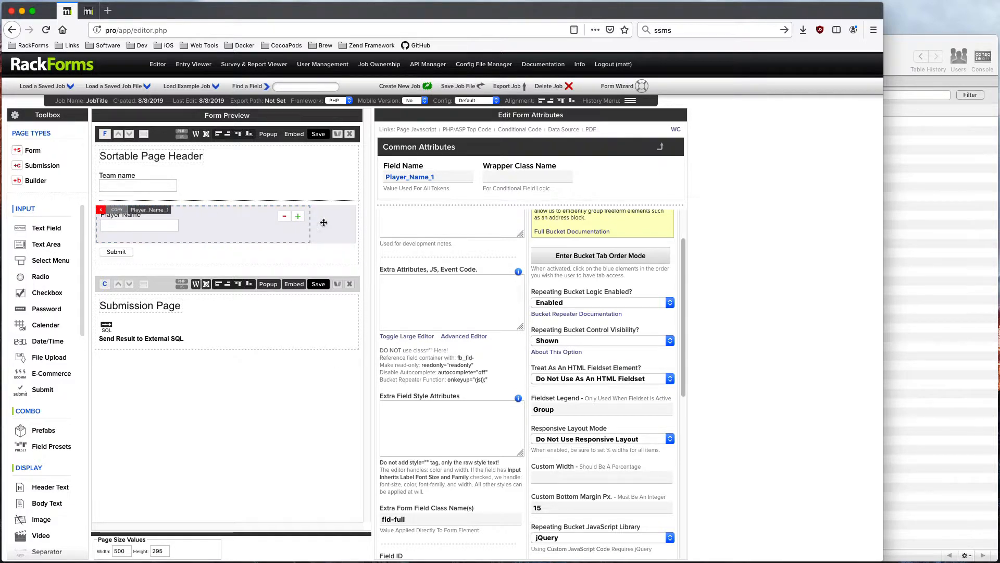
- Delete the Player Name bucket and the Submit button from the form page
left_click(100, 210)
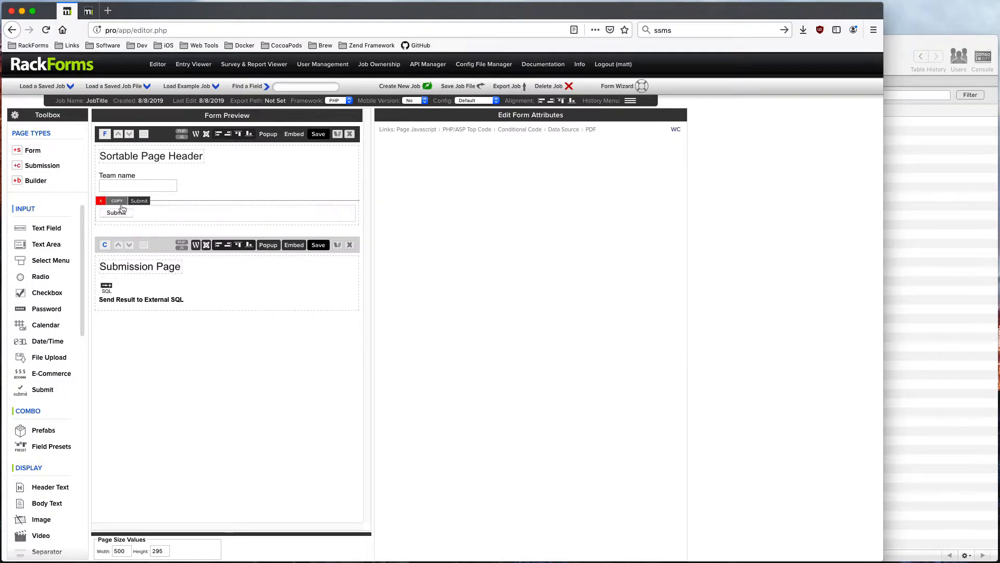
left_click(100, 200)
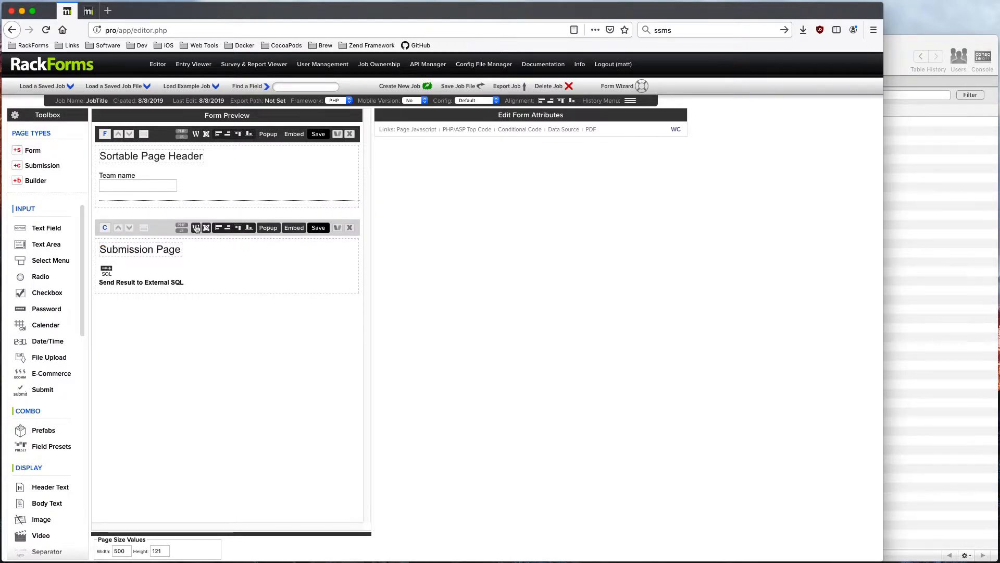
left_click(163, 230)
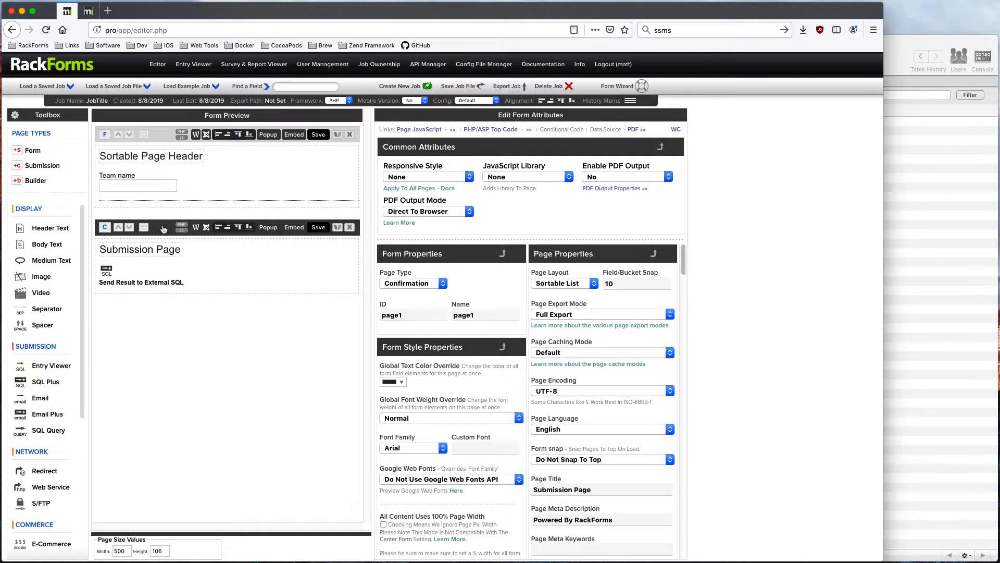
mouse_move(214, 159)
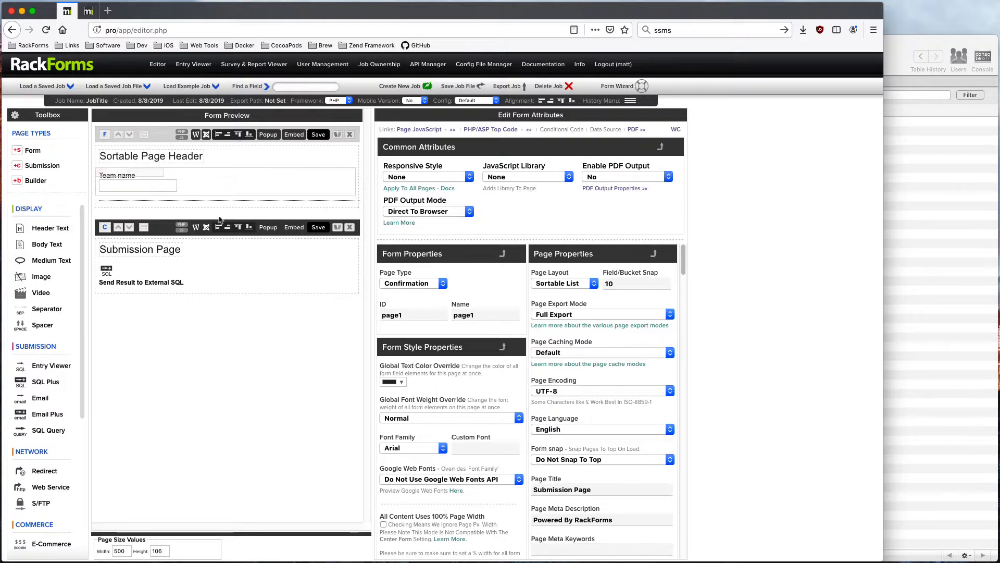
- Review the Patient table in the database, and change the form page's header label to Patients in RackForms
left_click(901, 243)
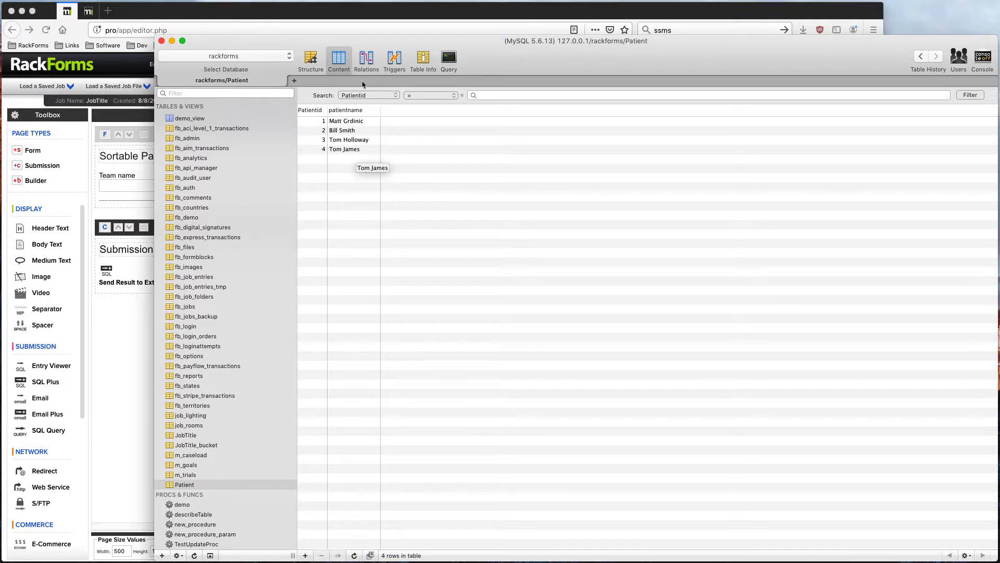
left_click(359, 11)
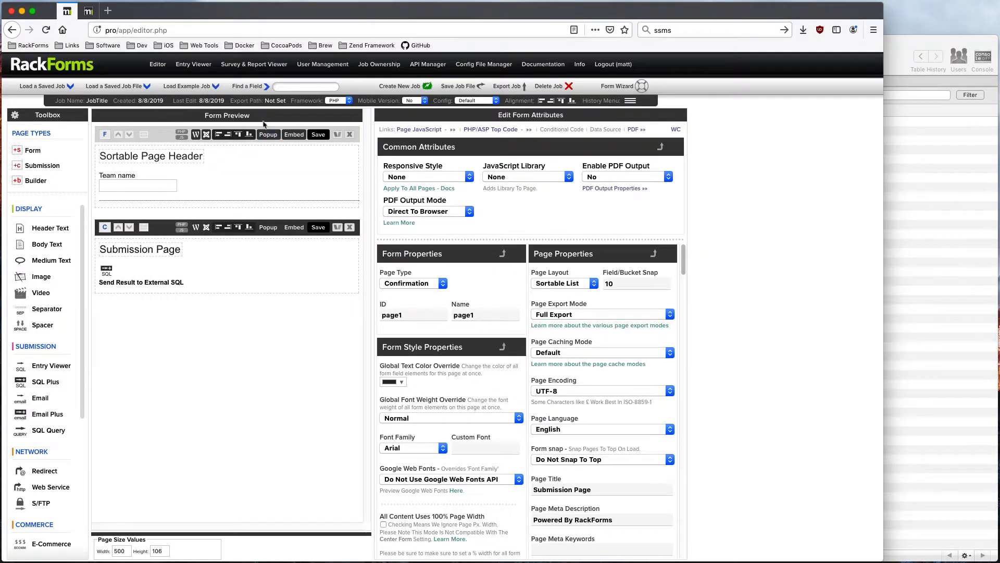
left_click(195, 151)
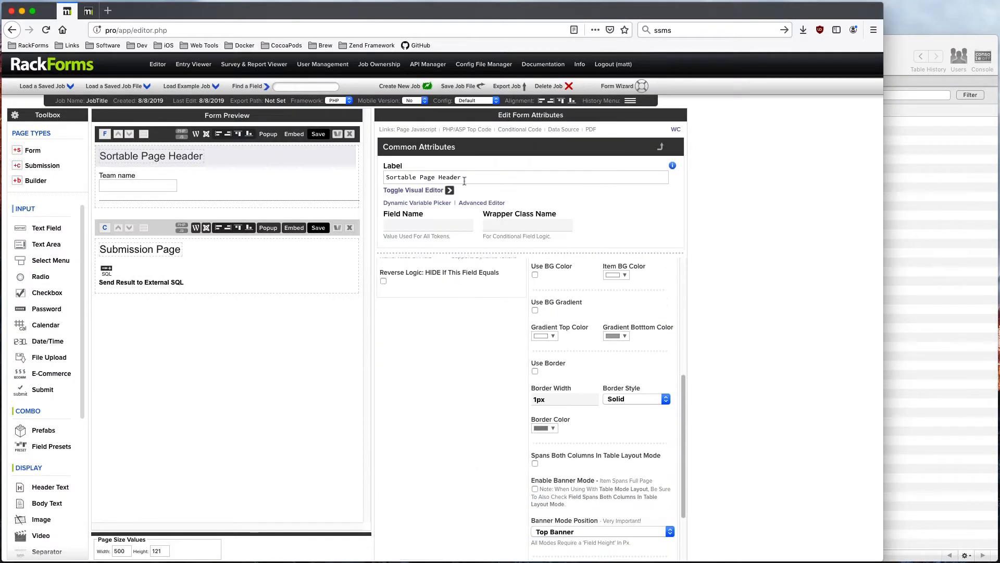
type("Patients")
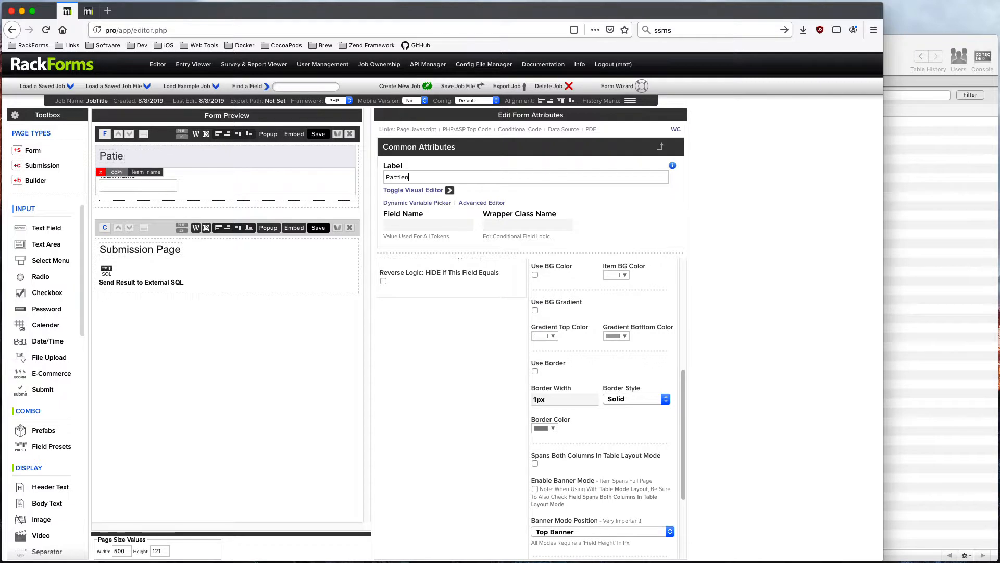
- Change the Team name field's label to Player
left_click(185, 182)
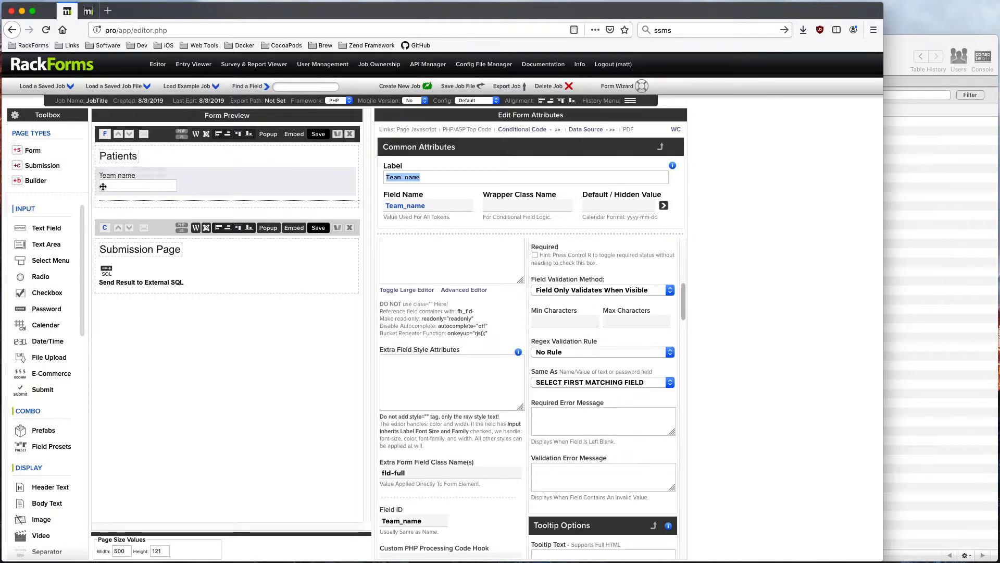
mouse_move(117, 158)
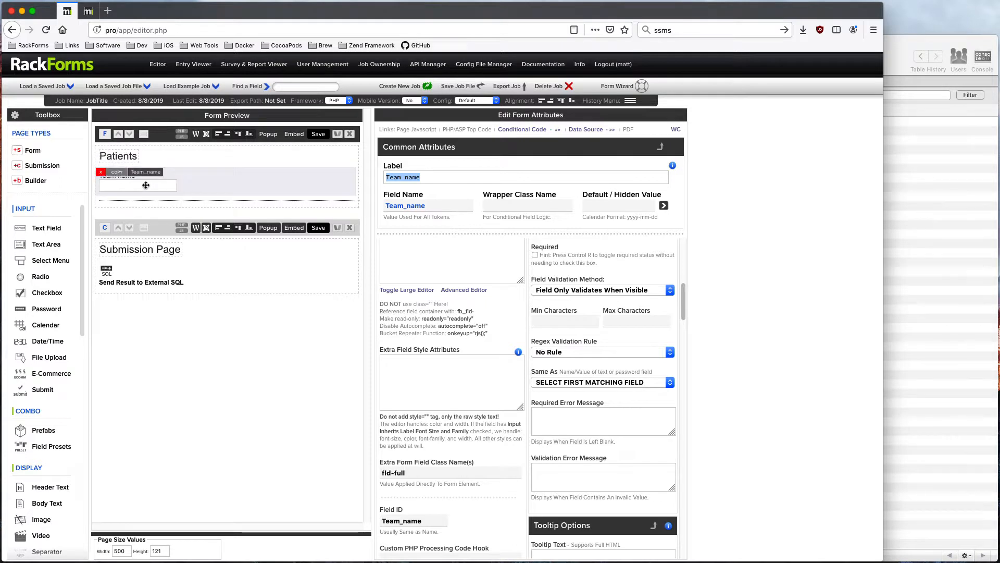
mouse_move(346, 171)
type("Player")
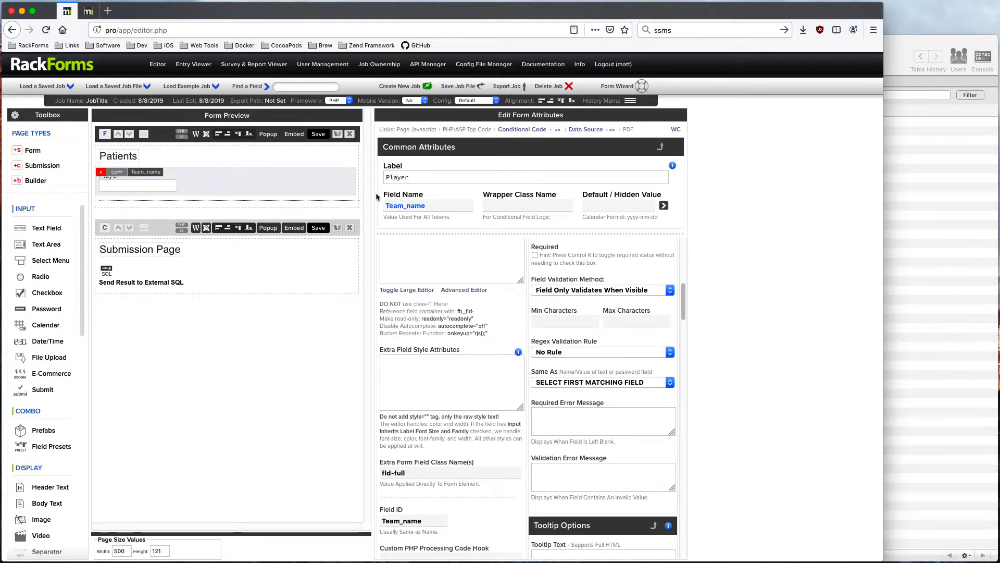
- Set the Player text field's Field Name to Player
key("Tab")
type("Player")
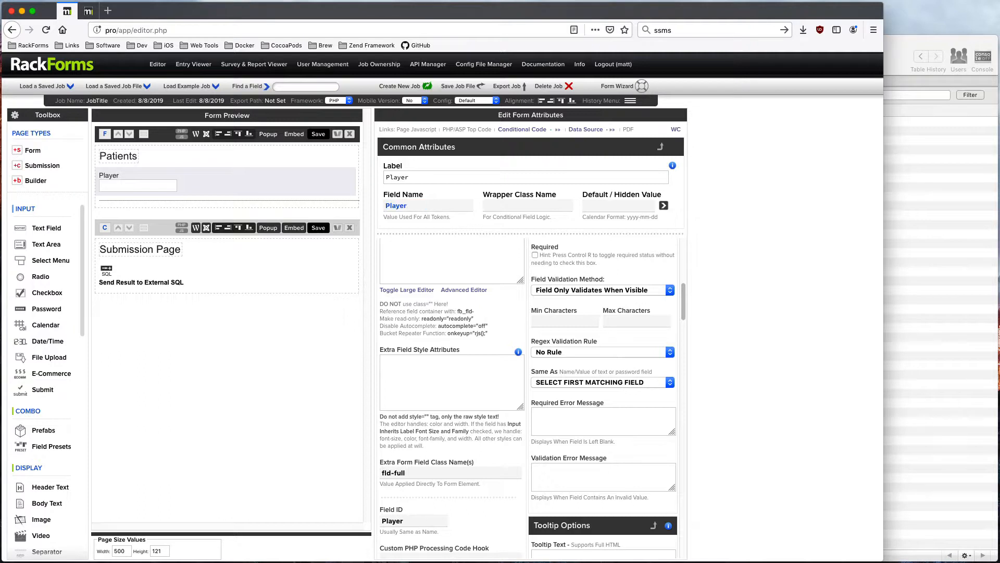
key("Tab")
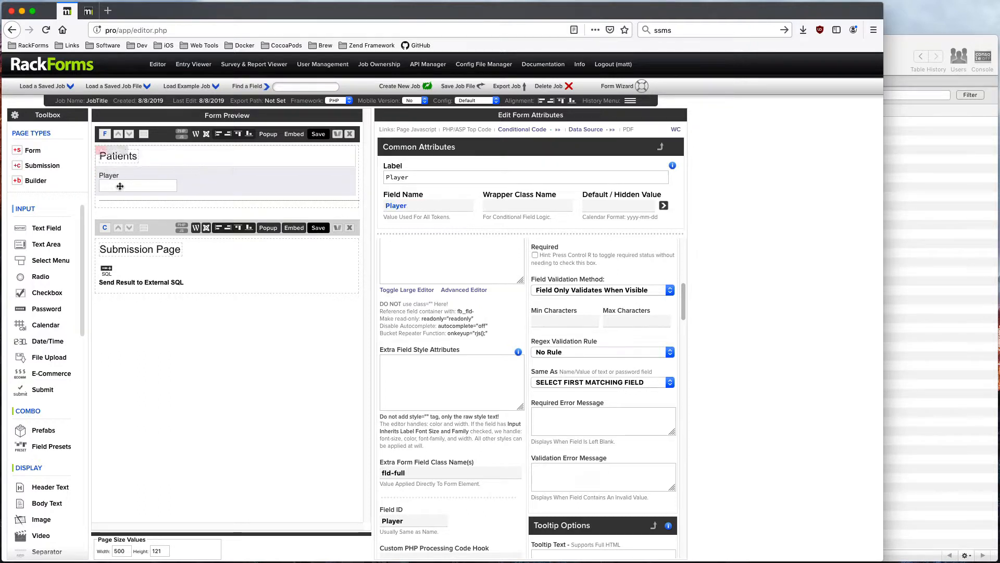
- Change the form page's header label to Clinic
left_click(337, 163)
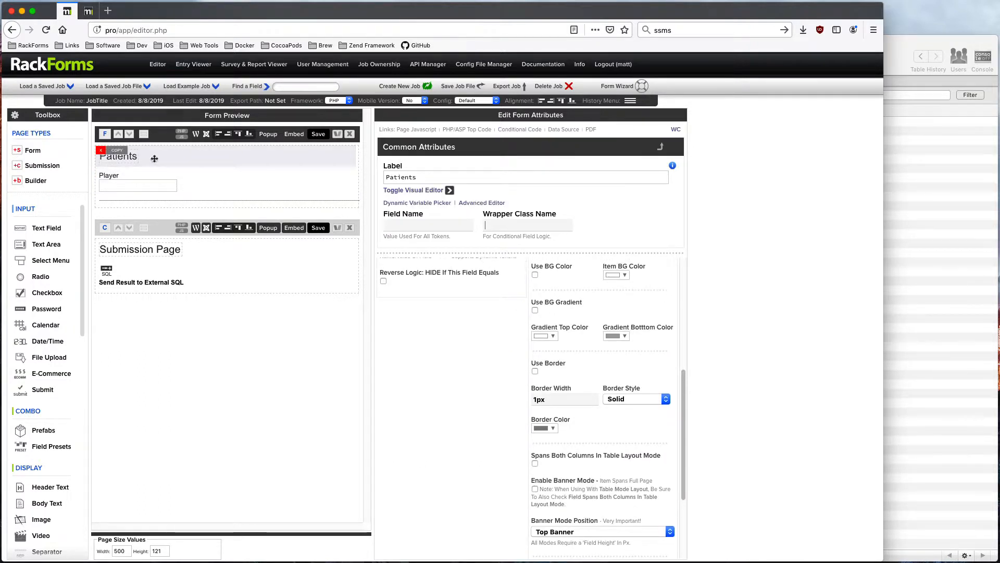
type("Clien")
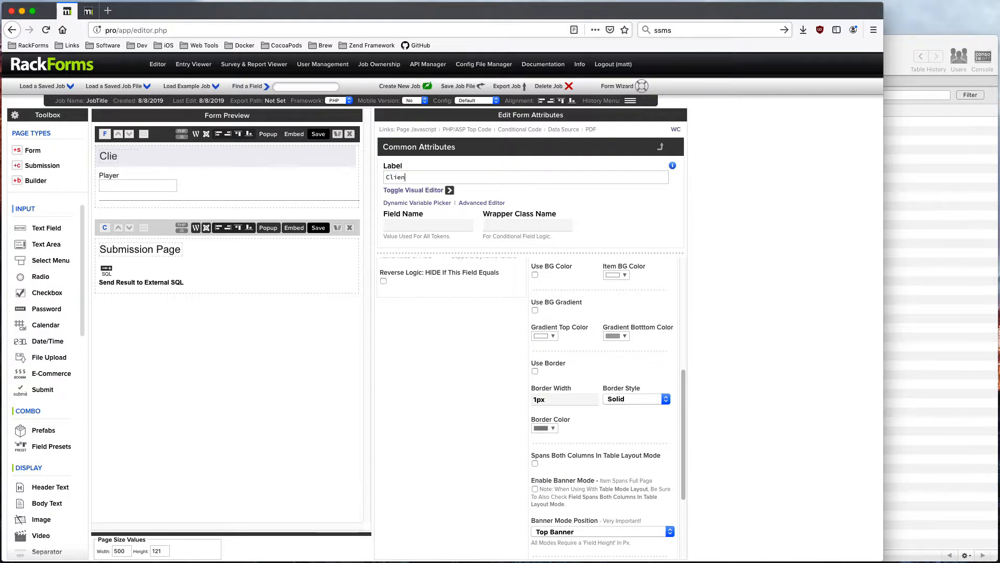
key("BackSpace")
key("BackSpace")
type("nic")
key("Tab")
- Check the Patient table in the database, and delete the existing external SQL item from the Submission Page in RackForms
left_click(923, 181)
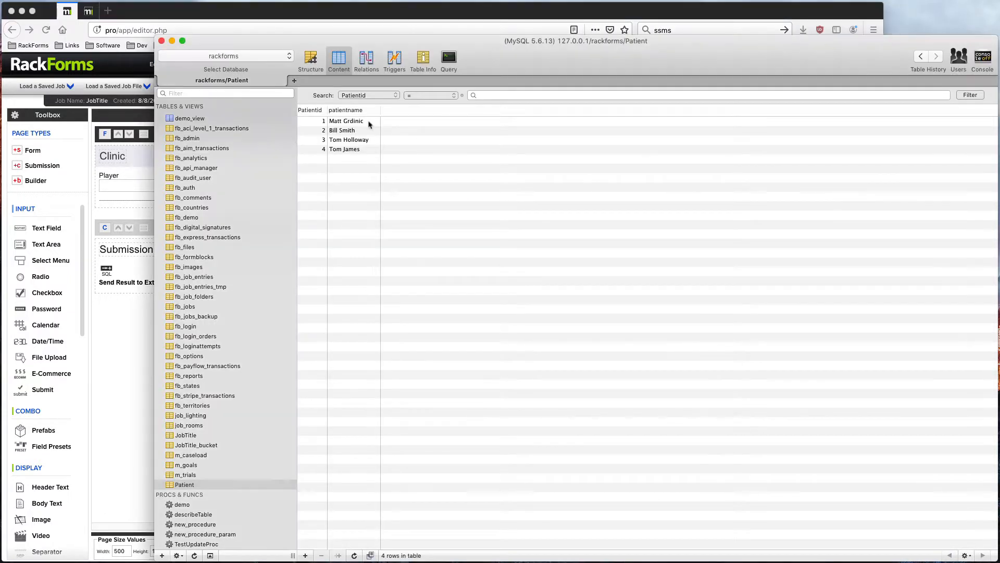
left_click(136, 313)
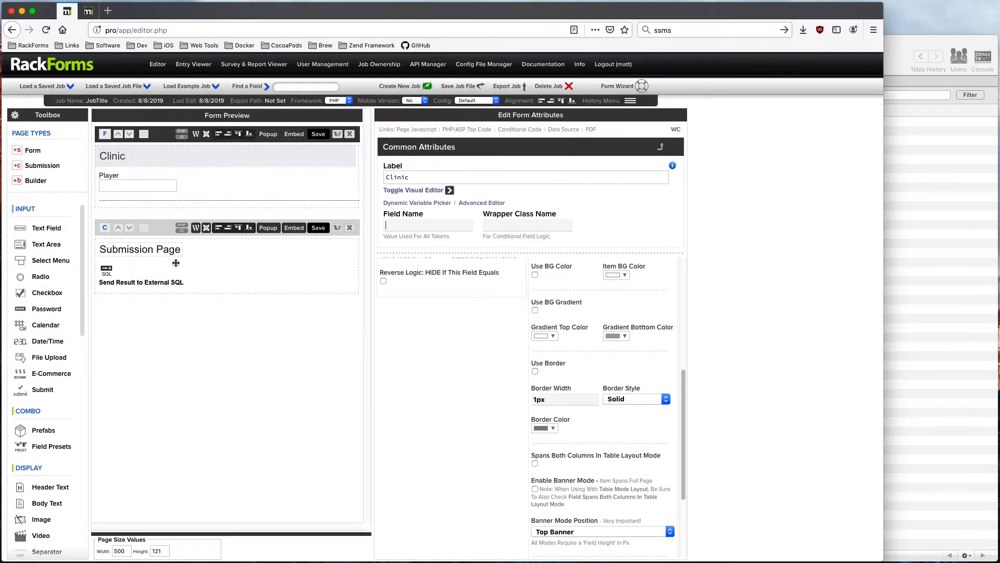
left_click(101, 266)
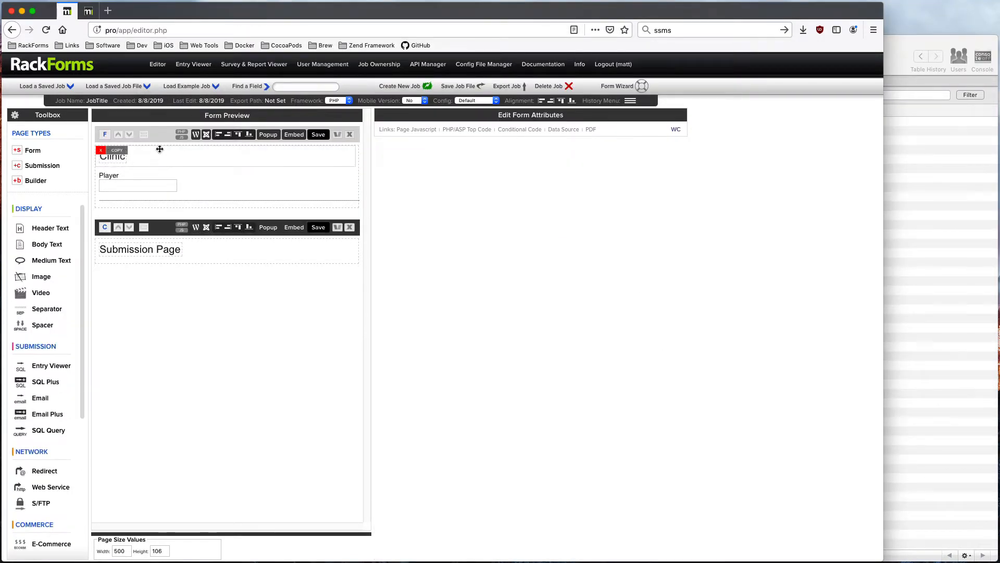
- Set both the Label and the Field Name of the Player text field to Patient
left_click(122, 185)
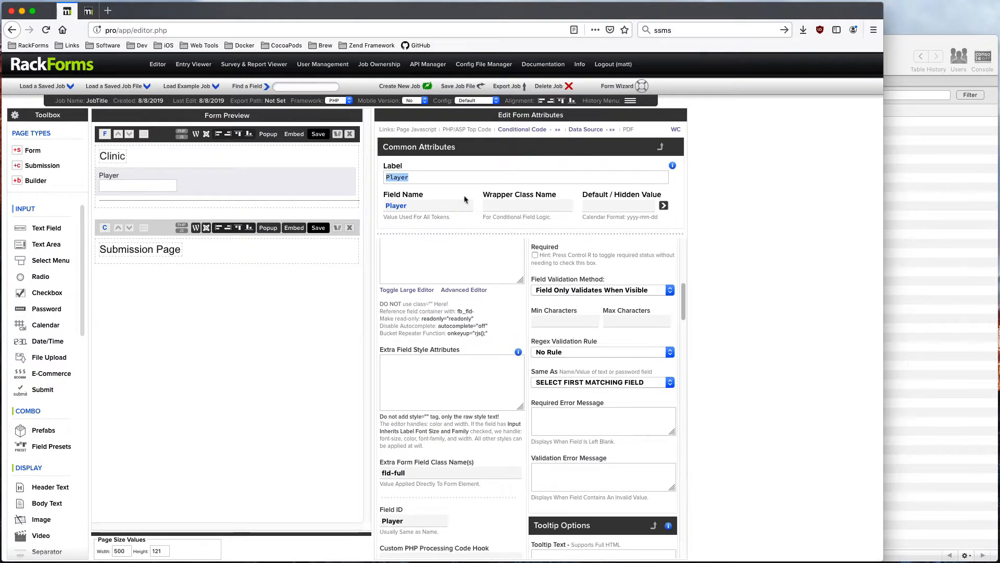
type("Patient")
double_click(420, 204)
type("Patient")
key("Tab")
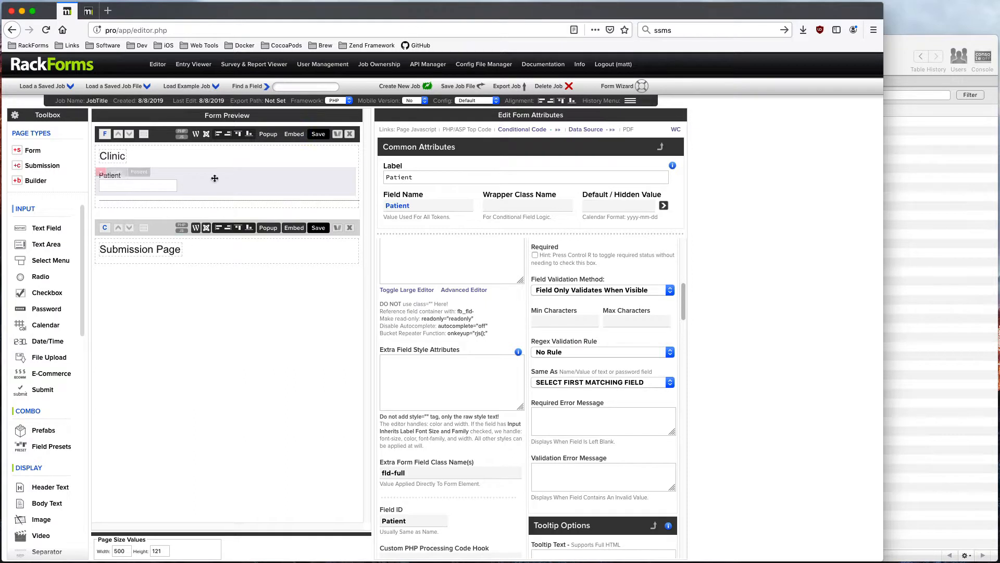
- Open the SQL+ Automator for the form page and set its Table Name to Patient
right_click(232, 177)
left_click(308, 259)
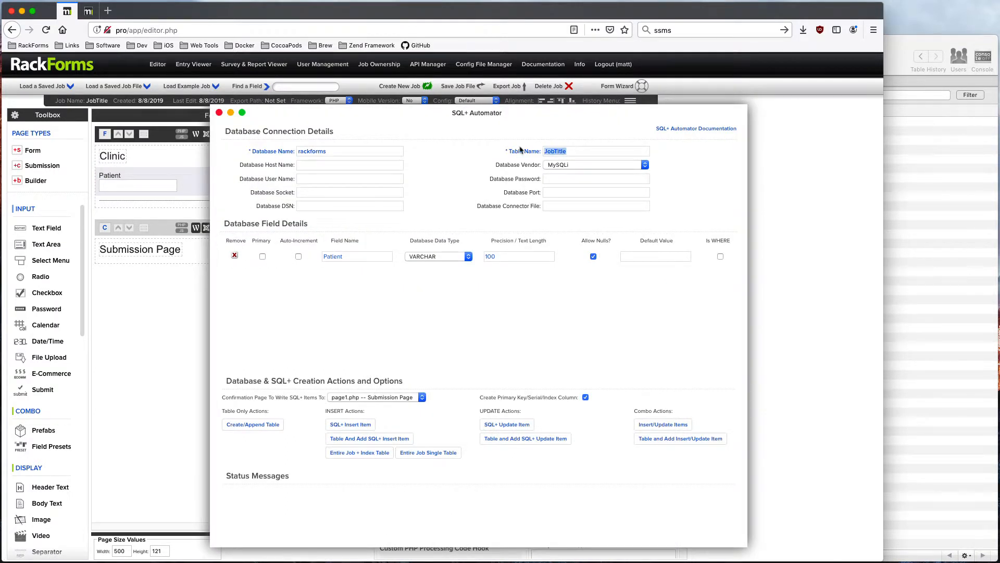
left_click(962, 223)
left_click(152, 403)
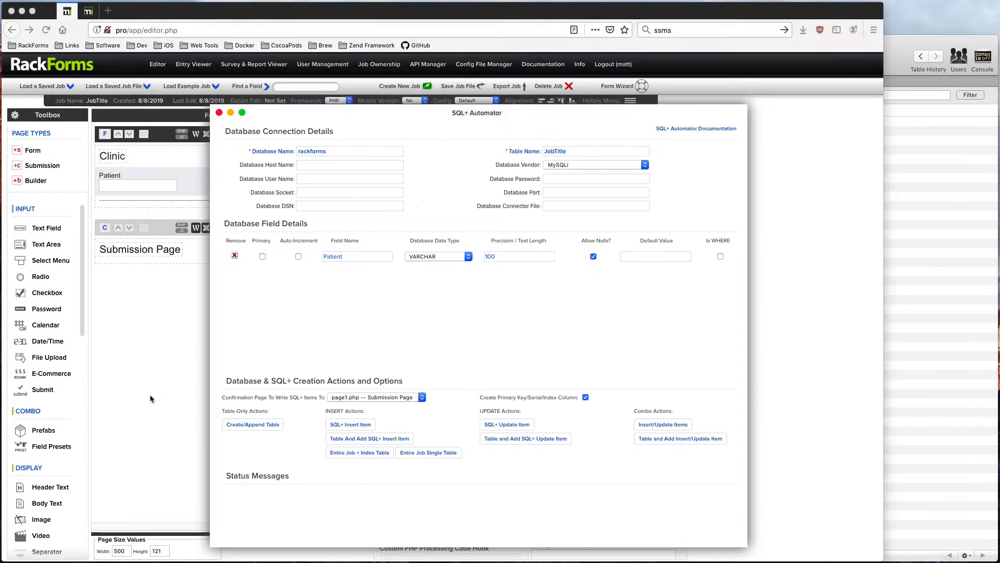
type("Patient")
key("Tab")
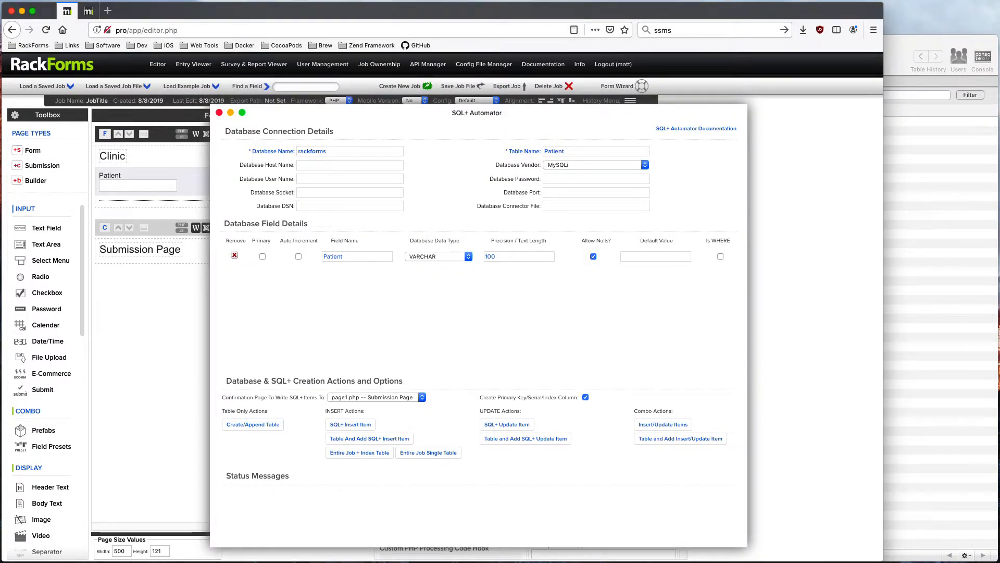
- Check the Patient table's column names, and set the database field name in the SQL+ Automator to patientname
left_click(930, 221)
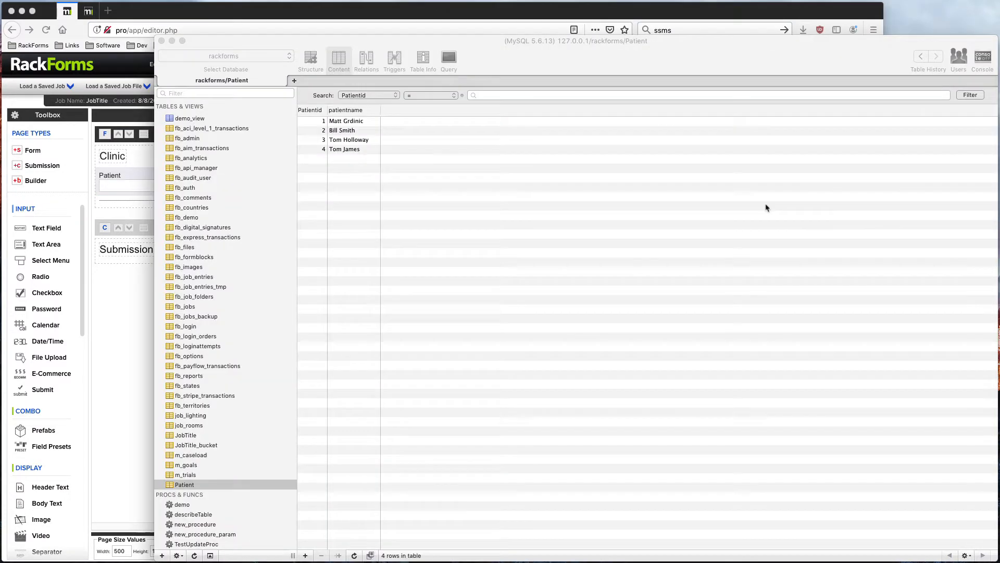
left_click(127, 330)
left_click_drag(343, 257, 318, 258)
left_click(326, 256)
key("BackSpace")
type("patient")
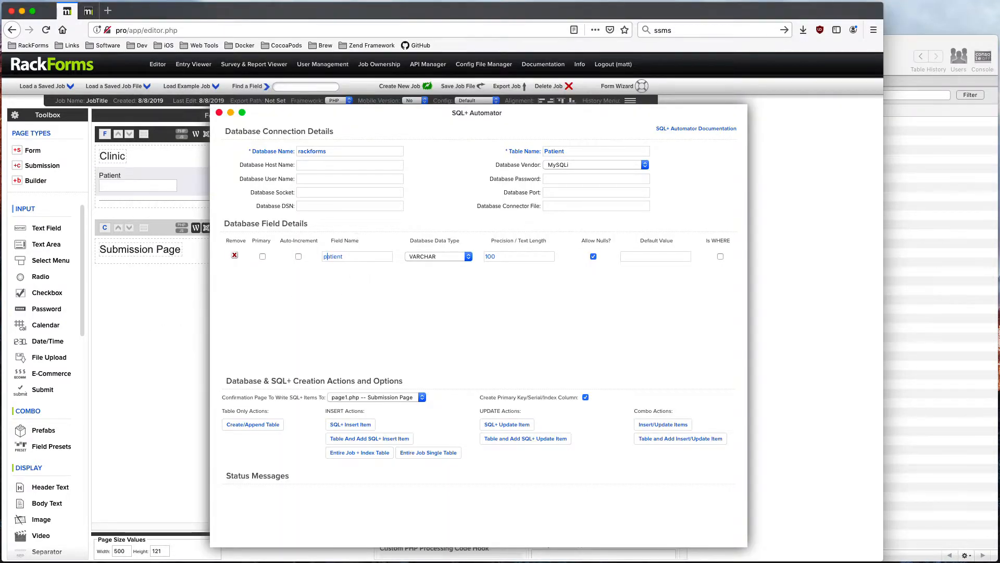
key("Tab")
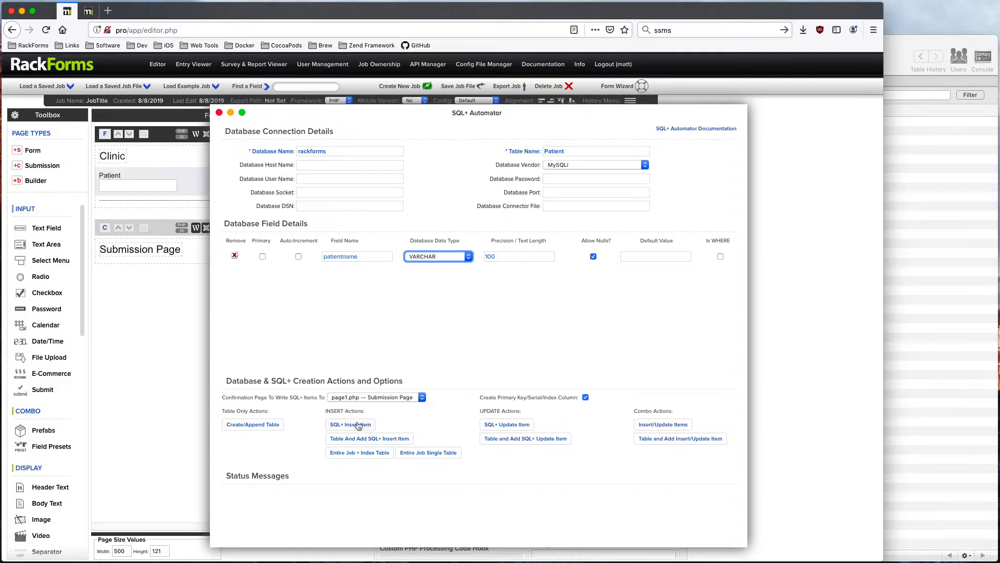
- Create an SQL+ insert item on the Submission Page, close the SQL+ Automator, and review the item's SQL code and variables
left_click(361, 425)
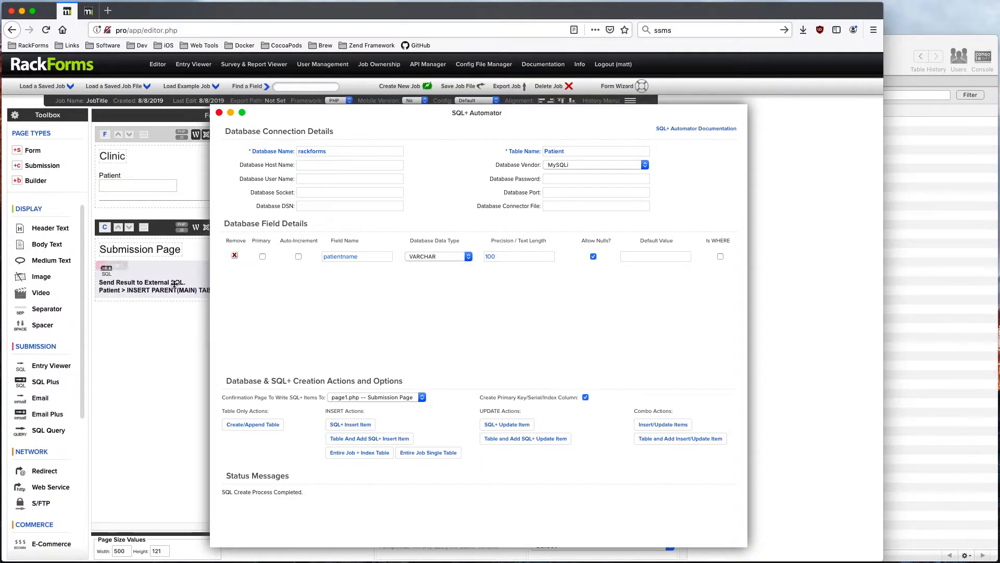
left_click(219, 114)
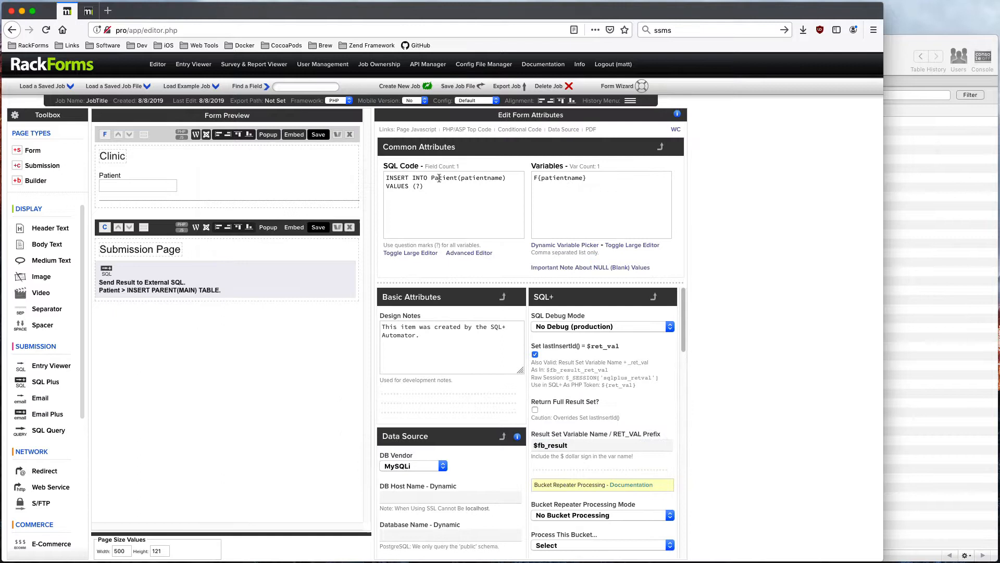
double_click(484, 178)
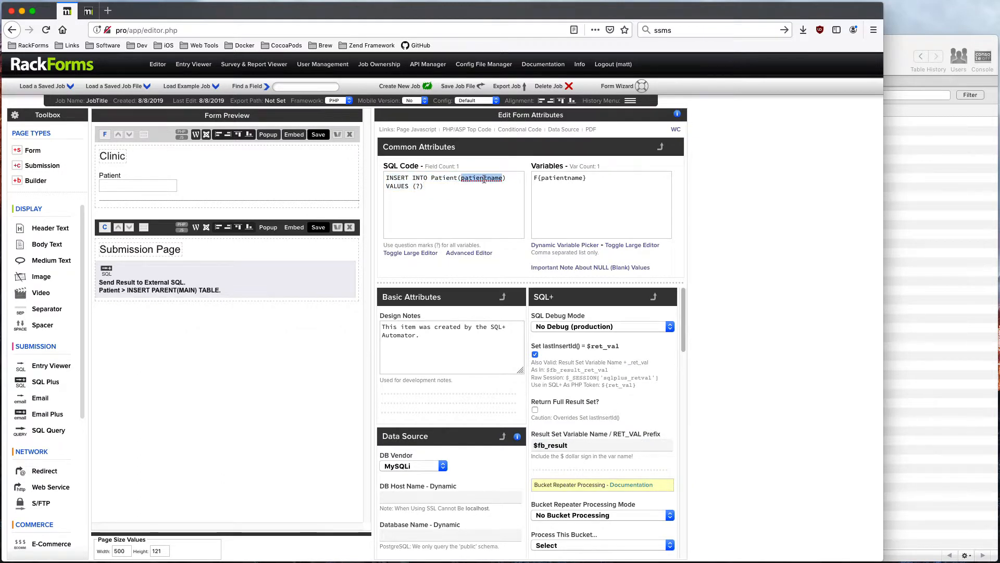
left_click_drag(385, 178, 429, 187)
left_click(550, 187)
left_click_drag(594, 180, 532, 180)
- Add a Submit button below the Patient field, and save the form page to preview it
left_click(318, 134)
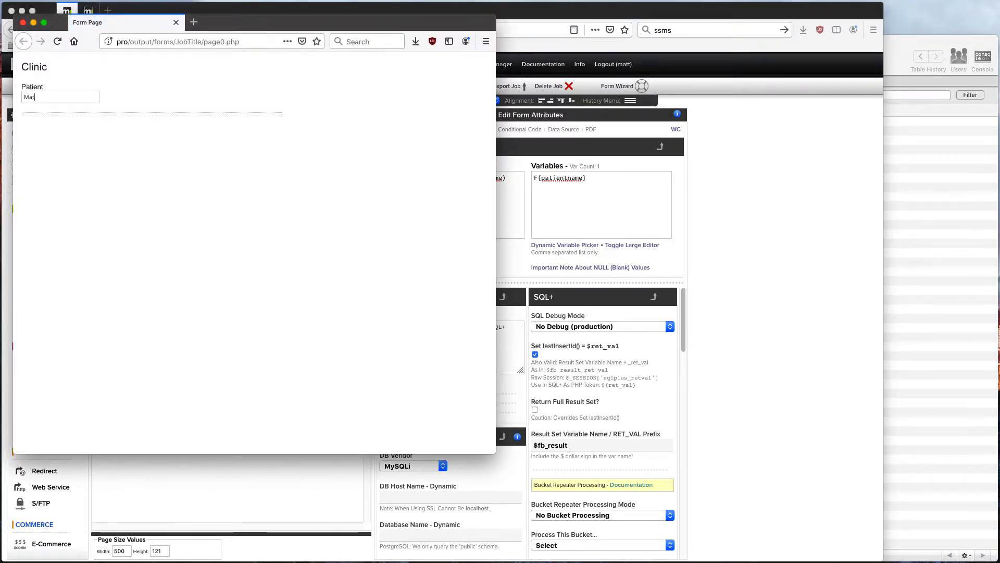
left_click(22, 21)
left_click(138, 180)
left_click(48, 391)
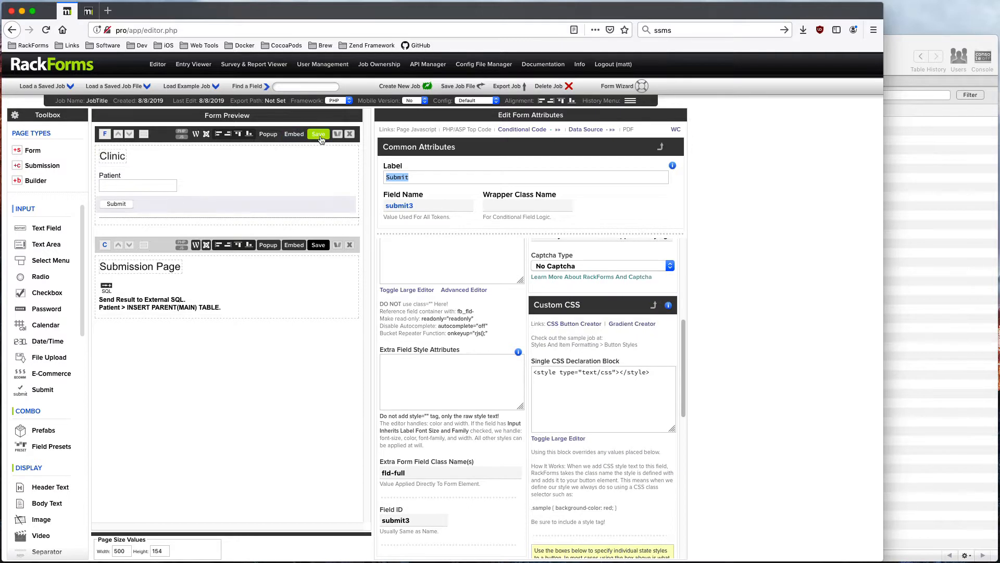
left_click(318, 134)
- Submit a patient's first name through the form preview, and refresh the Patient table in the database to check it
left_click(62, 97)
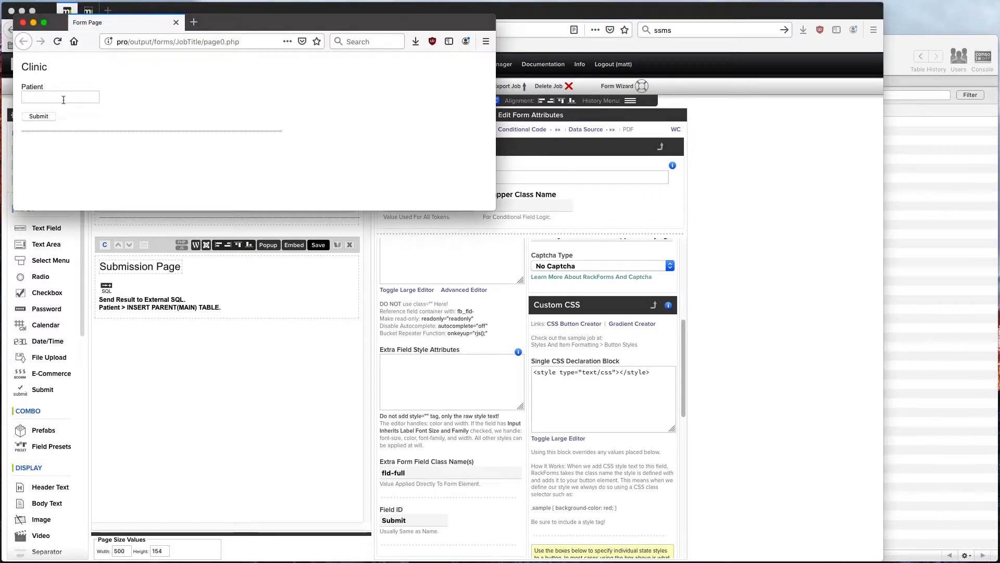
type("Matt")
left_click(52, 120)
left_click(915, 234)
key("super+r")
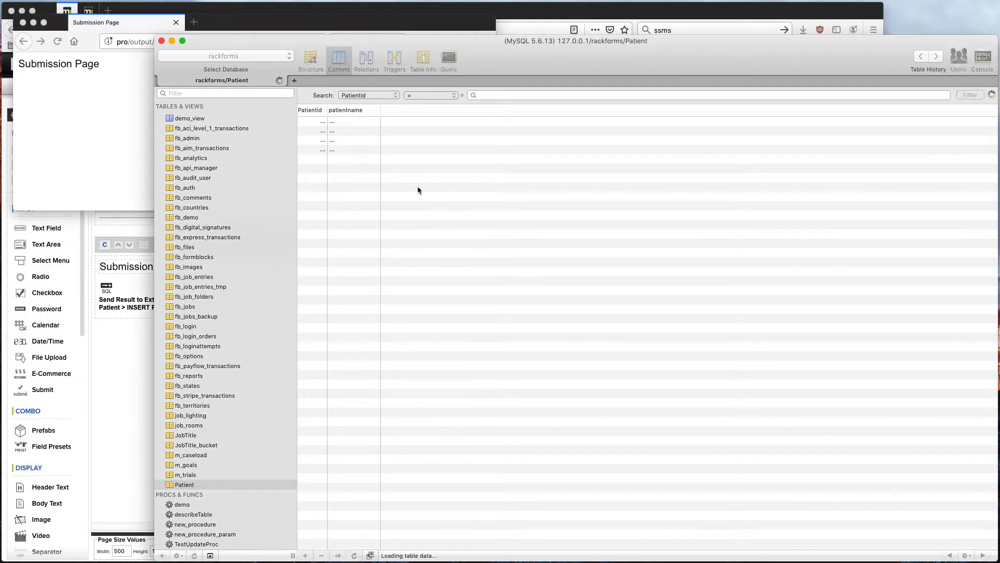
- Return to the form page in the preview, submit a second patient name, and check the Patient table
left_click(109, 126)
left_click(23, 42)
left_click(62, 98)
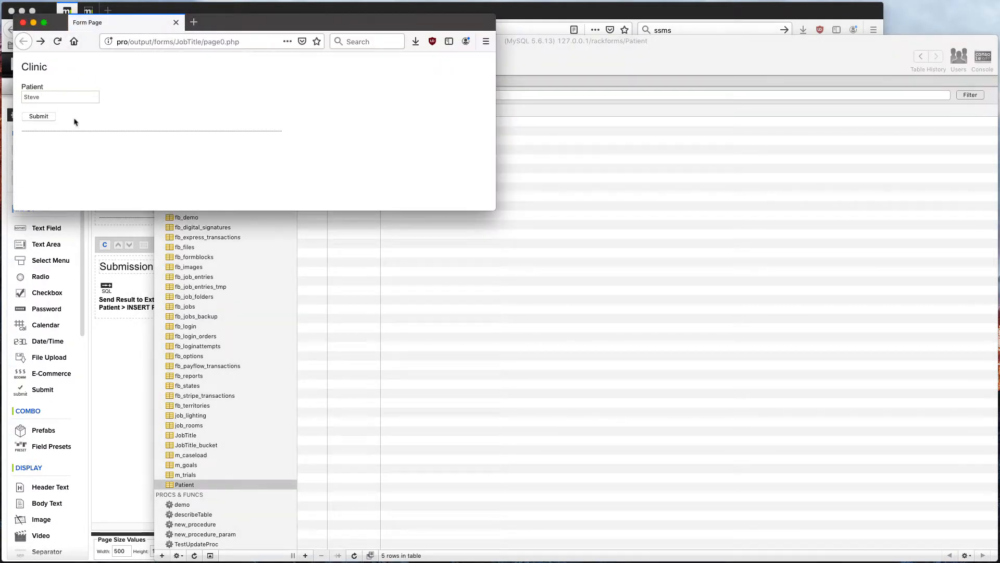
left_click(47, 117)
left_click(514, 206)
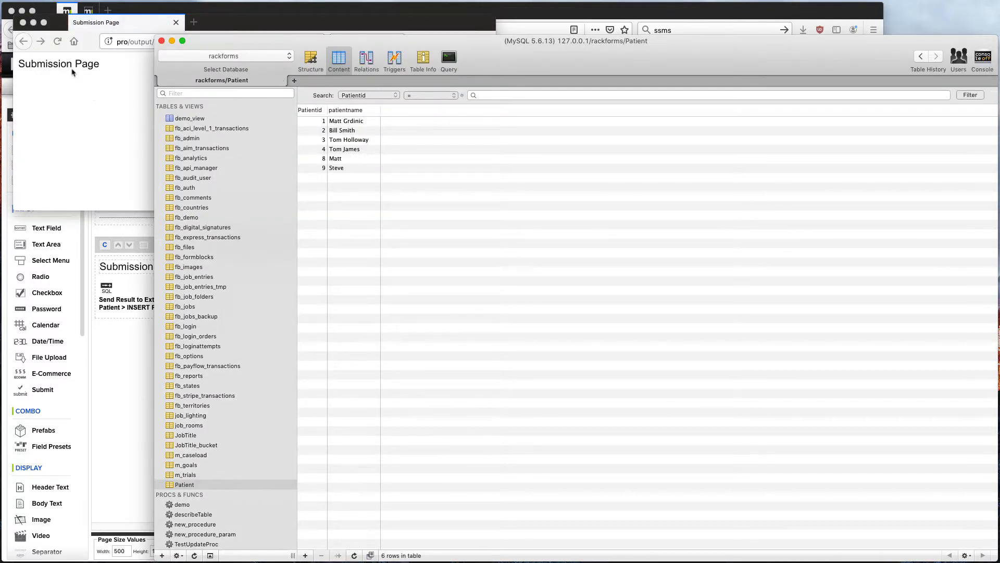
- Close the form preview and add a Redirect item below the SQL insert on the Submission Page
left_click(21, 24)
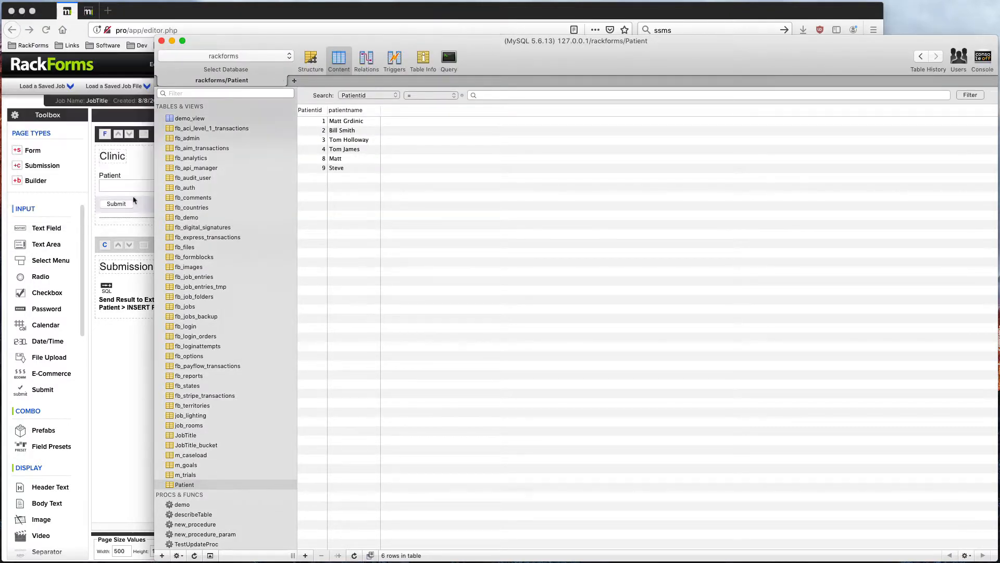
left_click(124, 306)
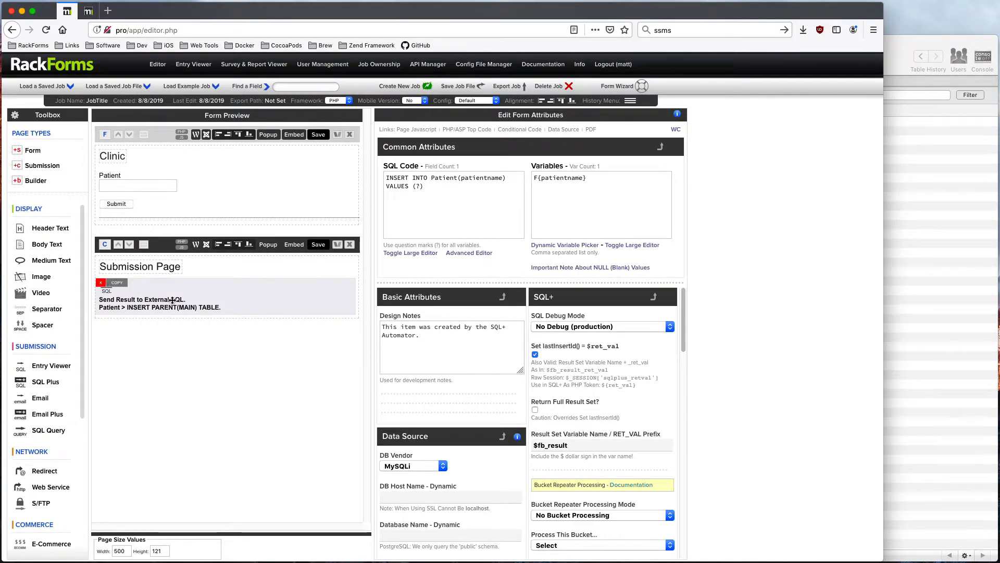
left_click(54, 471)
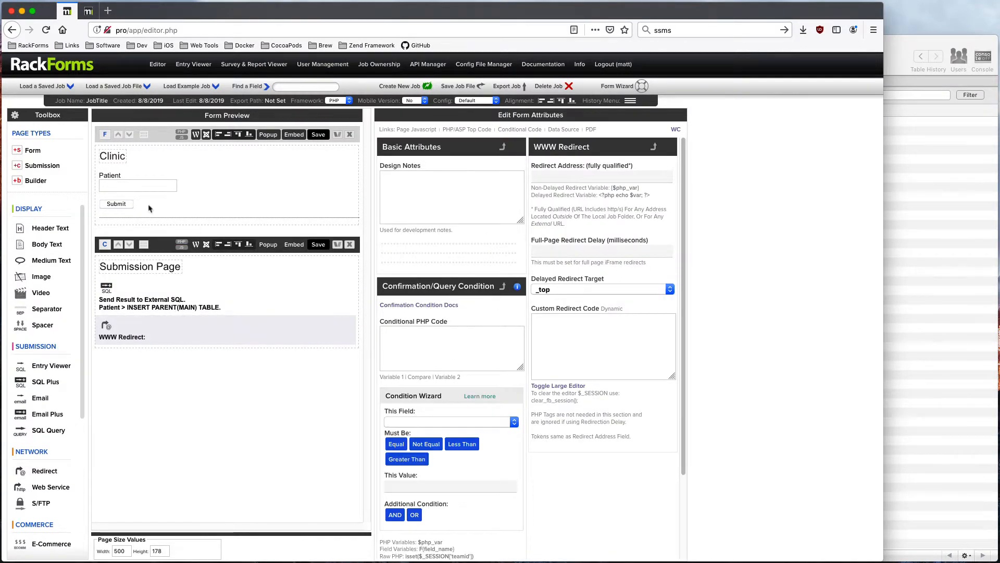
- Look up the form page's Page Name and set the Redirect item's address to page0.php
left_click(105, 134)
left_click_drag(153, 332, 134, 332)
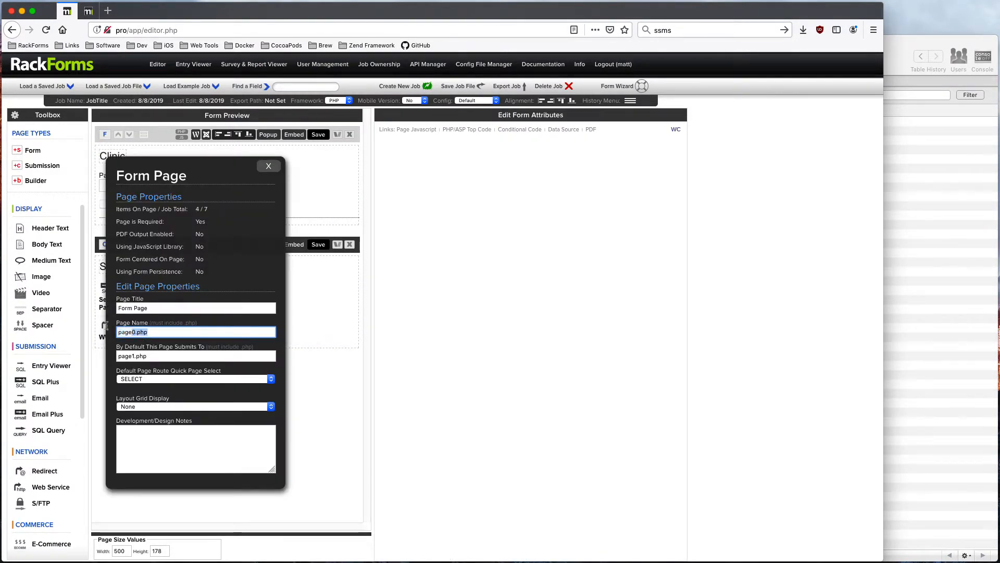
left_click(269, 165)
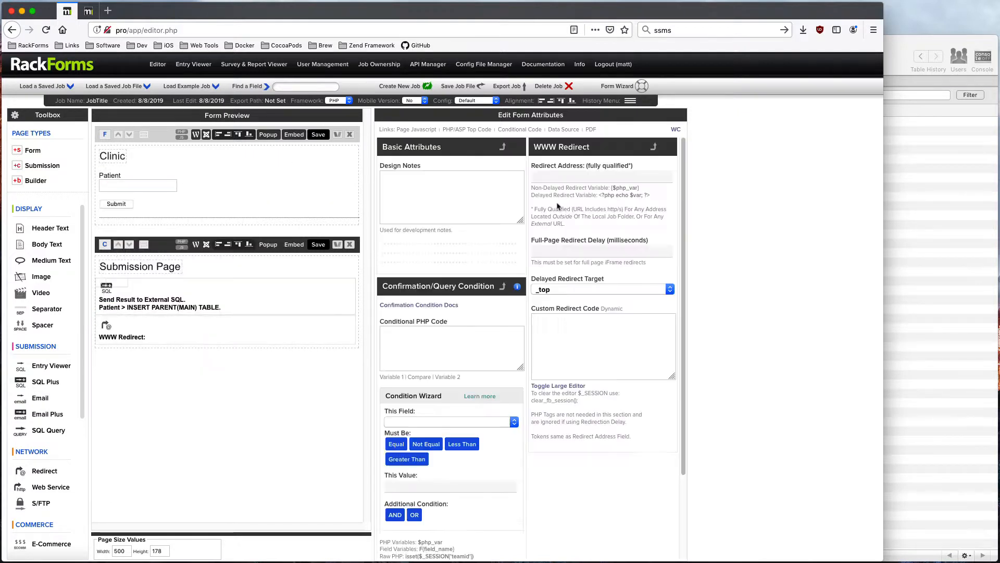
left_click(560, 177)
right_click(561, 180)
left_click(576, 224)
- Save and preview the form, submit a patient name to test the redirect, and refresh the Patient table to check it
left_click(318, 135)
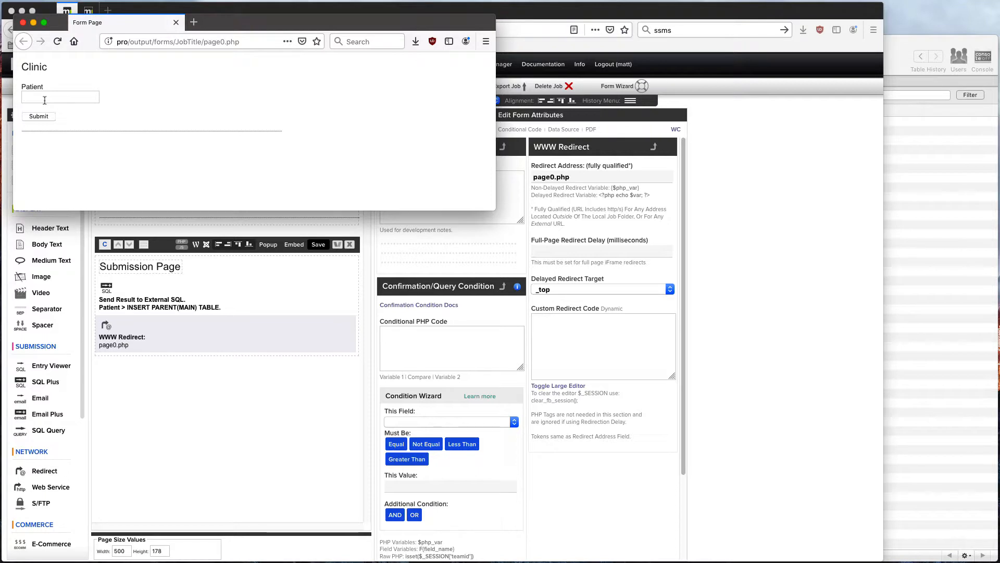
left_click(44, 100)
type("Ian")
left_click(46, 118)
left_click_drag(224, 26, 251, 13)
left_click(243, 12)
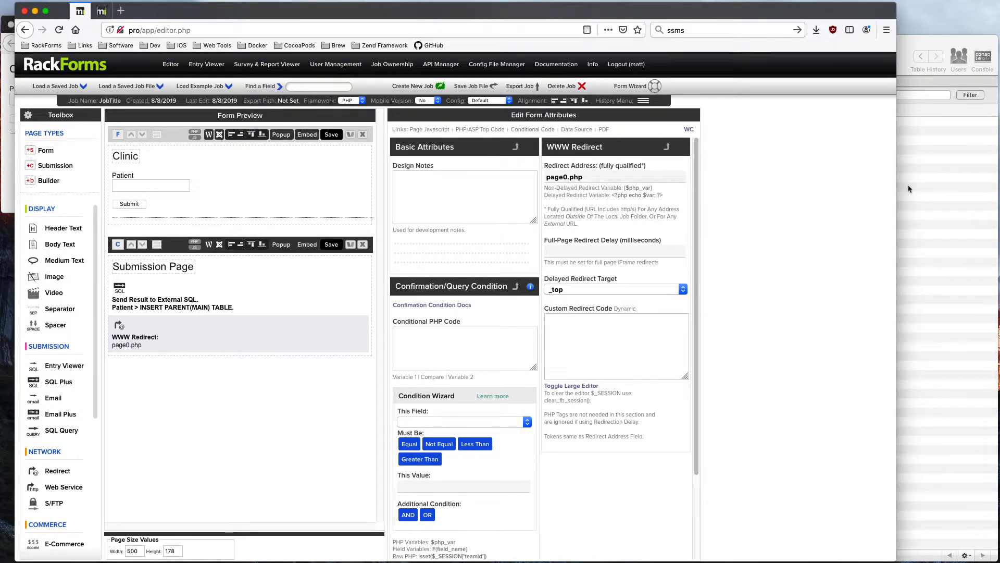
left_click(910, 189)
key("super+r")
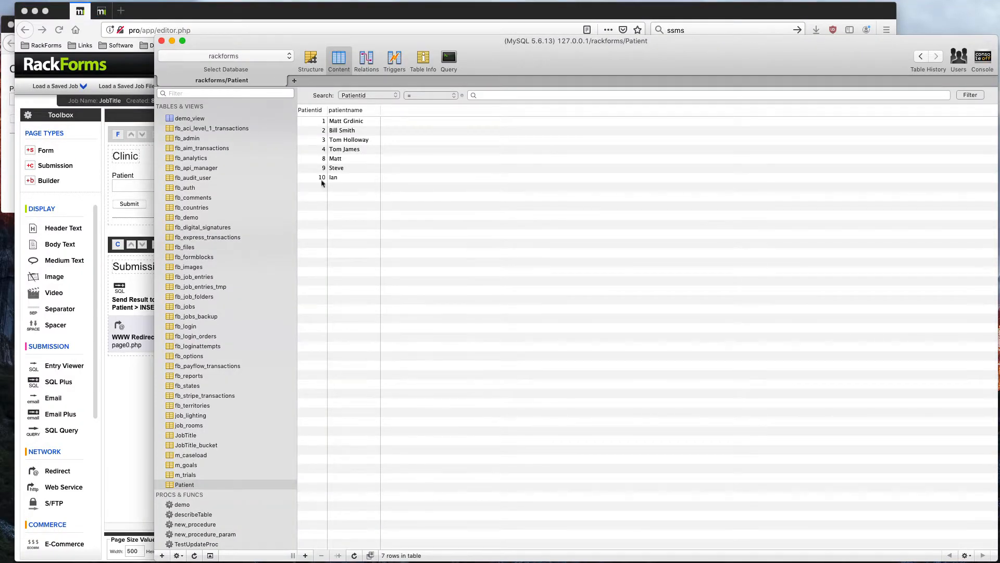
- Submit another patient name through the redirected form page, check it in the refreshed Patient table, and return to the form editor
left_click(4, 179)
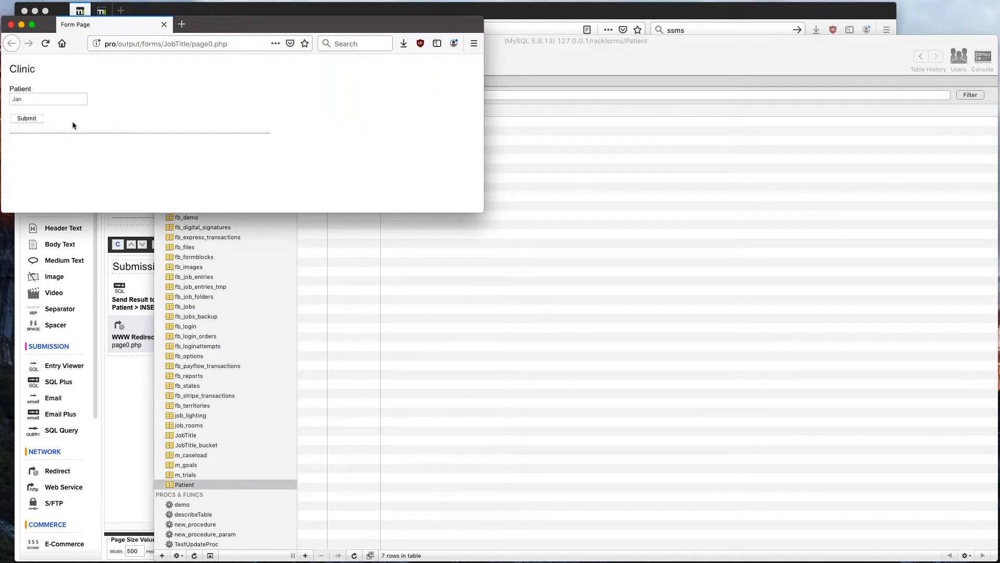
left_click(33, 119)
left_click(527, 250)
key("super+r")
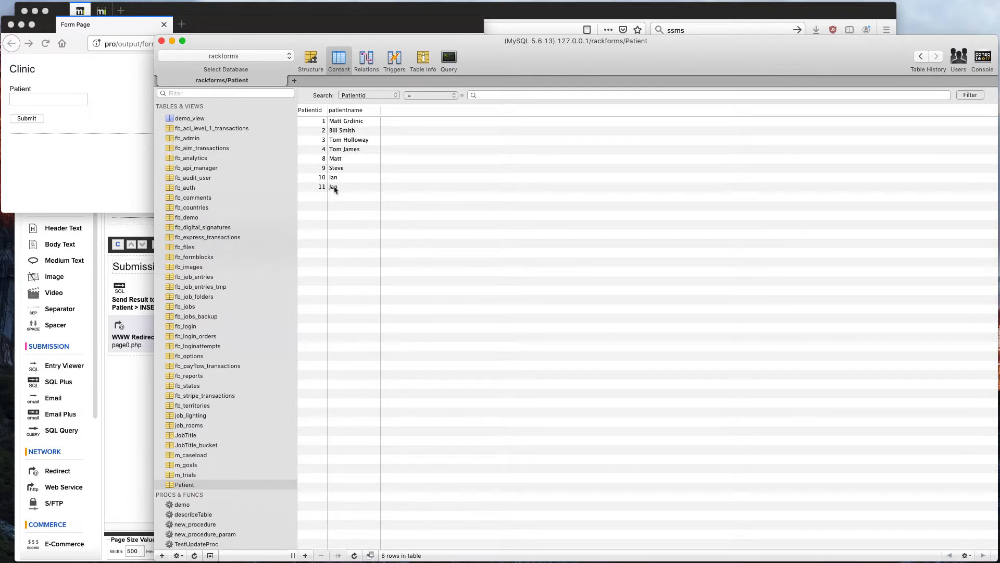
left_click(10, 25)
left_click(212, 24)
mouse_move(237, 178)
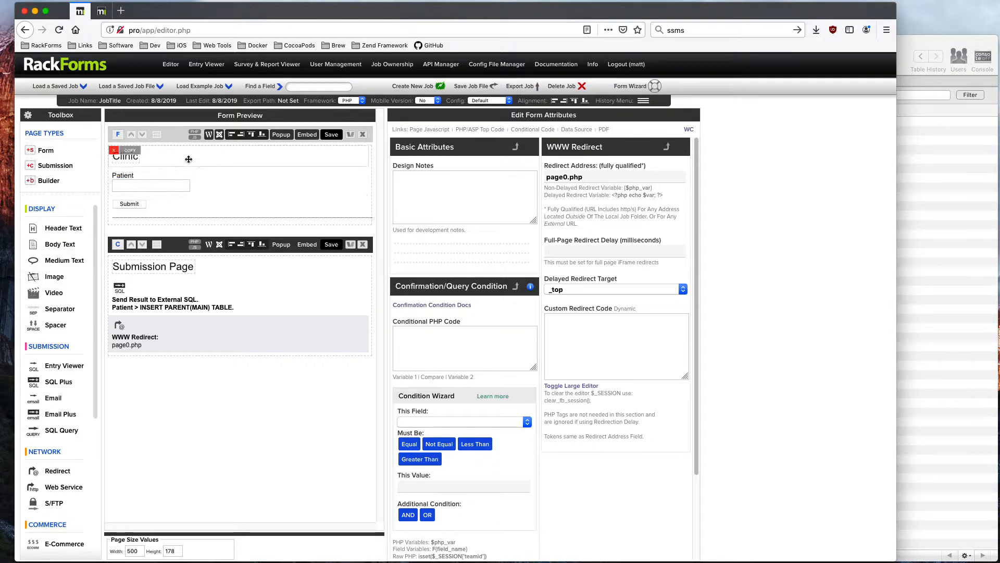
- Change the form page's header label to Patient
left_click(144, 154)
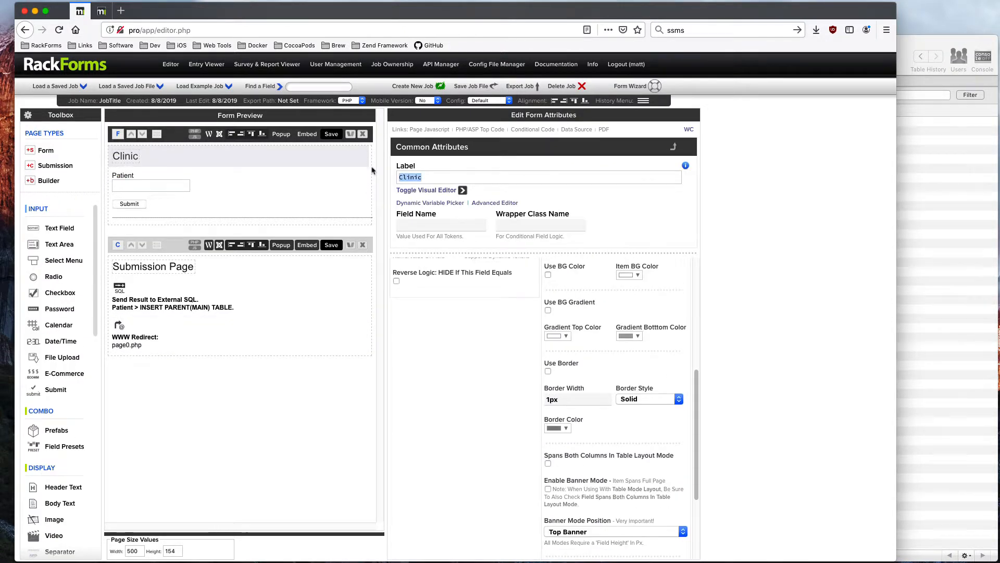
type("Patient")
key("Tab")
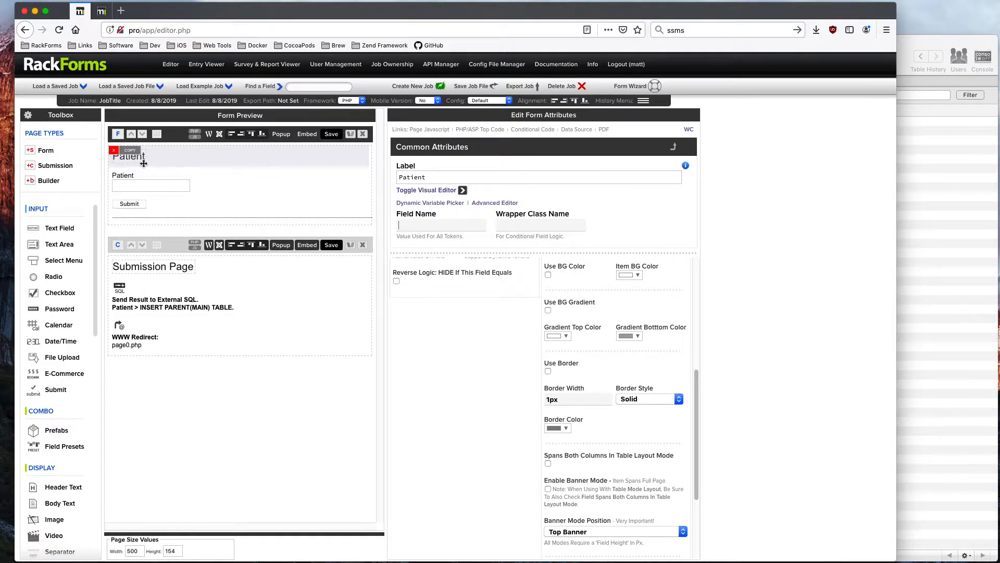
- Add a new form page, move it above the Patient page, and label its header Clinic
left_click(64, 152)
left_click(132, 244)
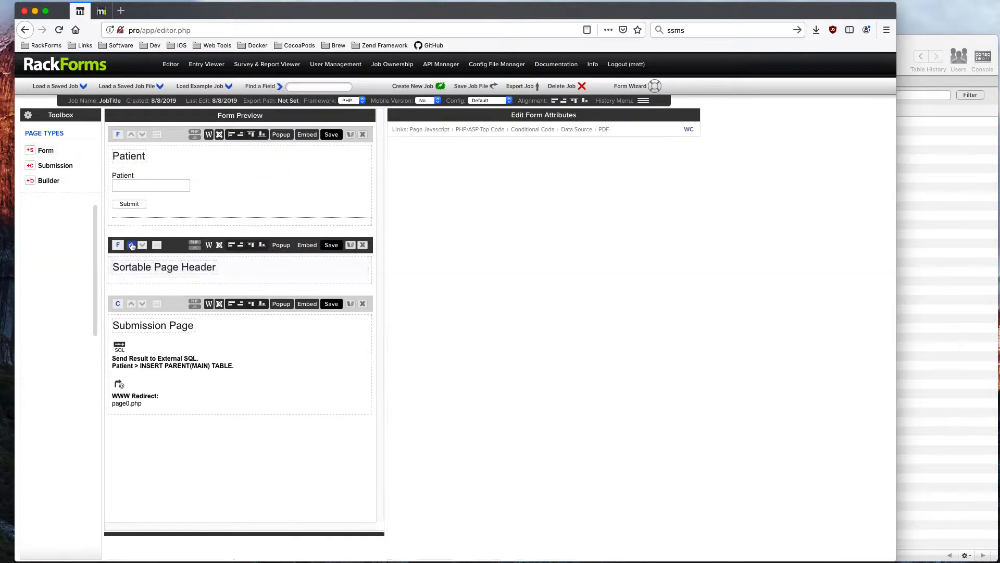
left_click(176, 141)
left_click(334, 161)
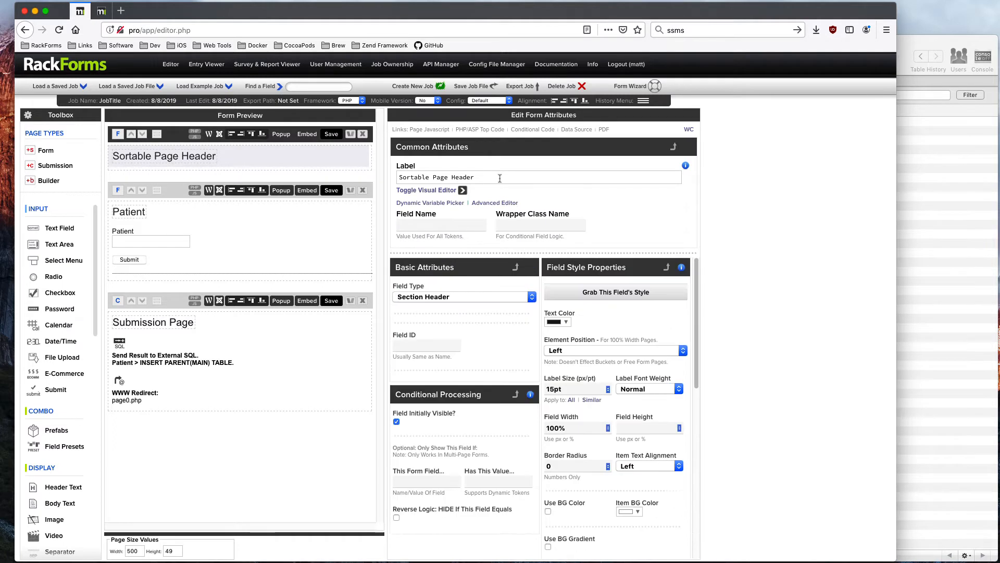
key("super+a")
type("Cli")
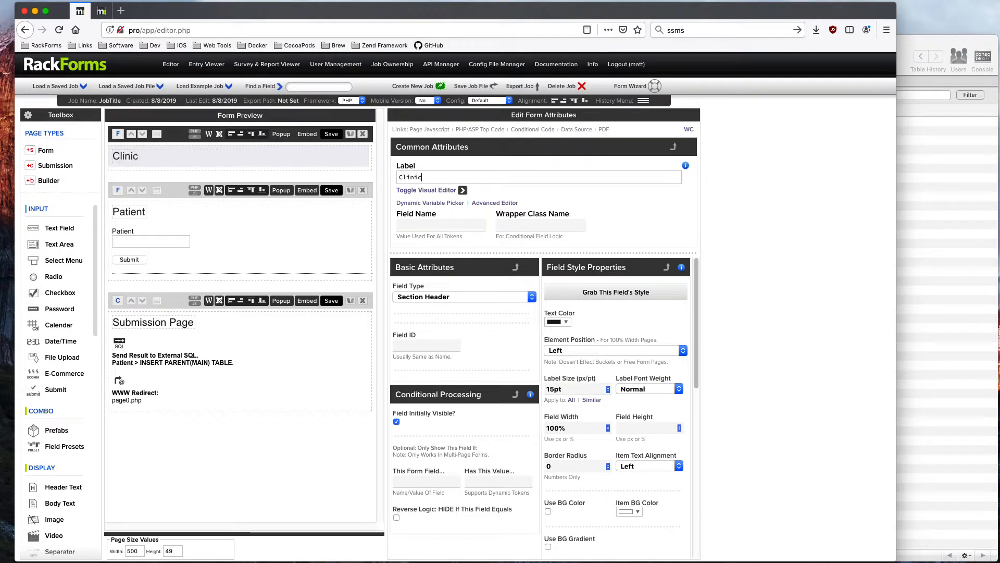
- Rename the Clinic form page as clinic.php and the Patient form page as patient.php in their page properties
left_click(117, 133)
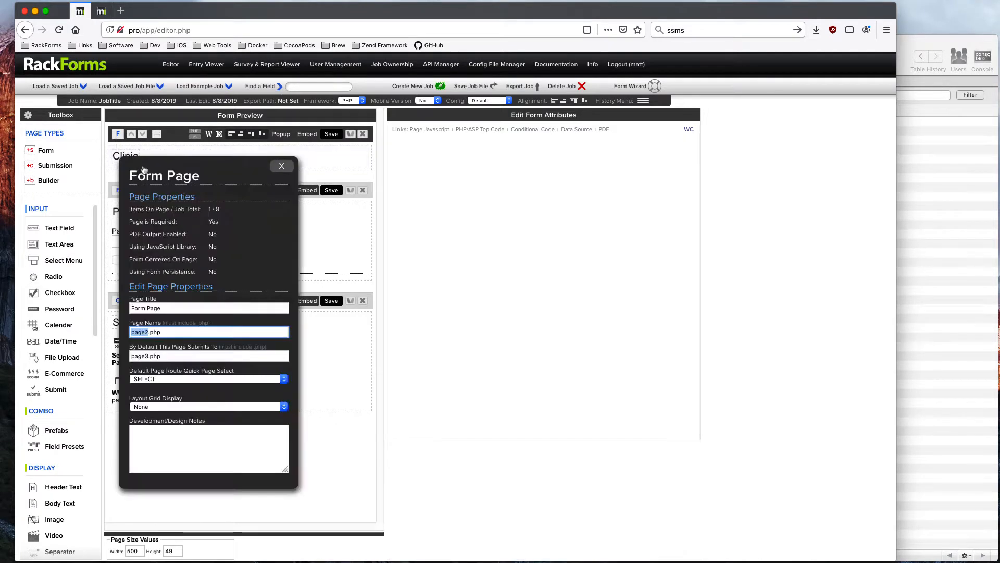
type("Clinic")
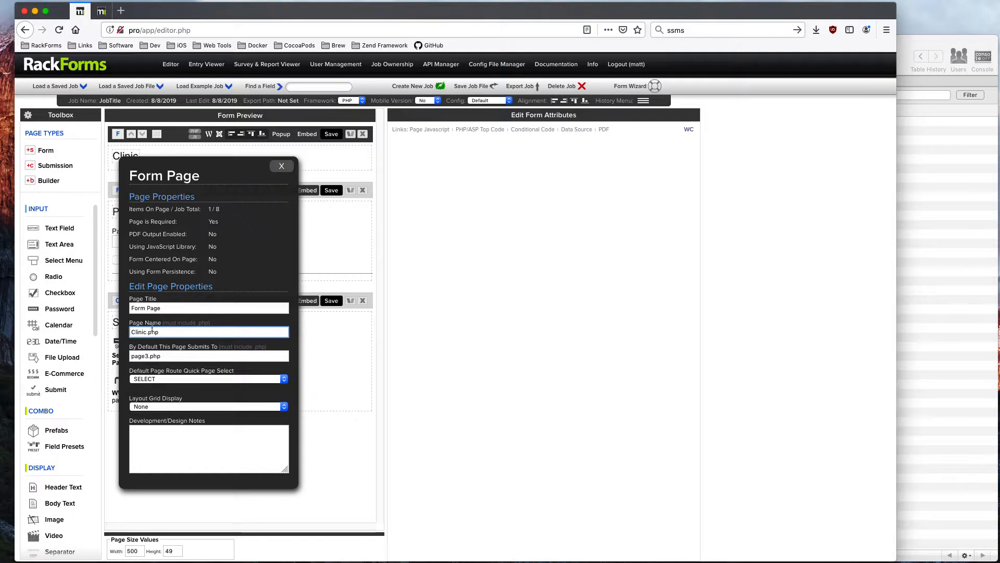
key("Return")
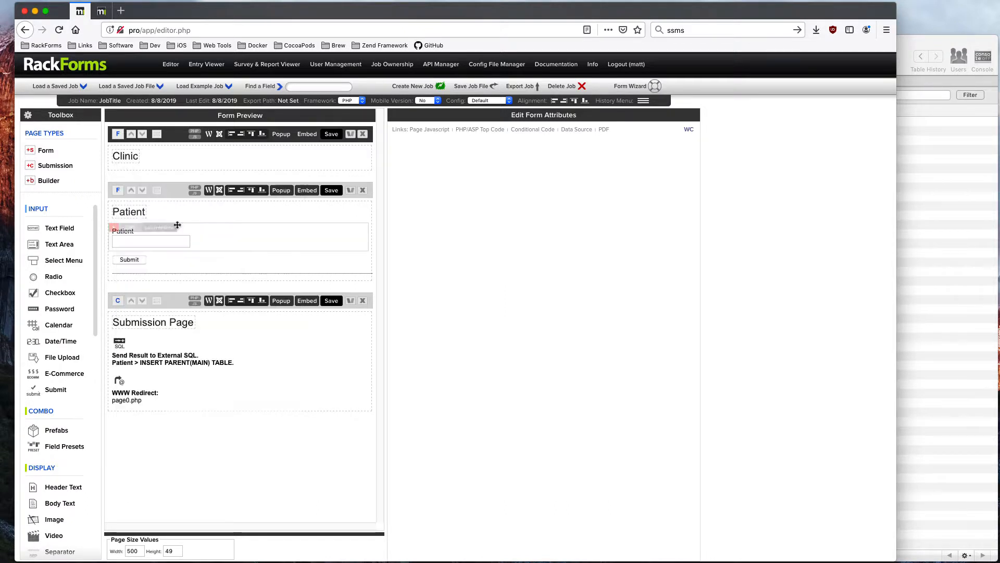
left_click(118, 191)
type("pat")
key("Return")
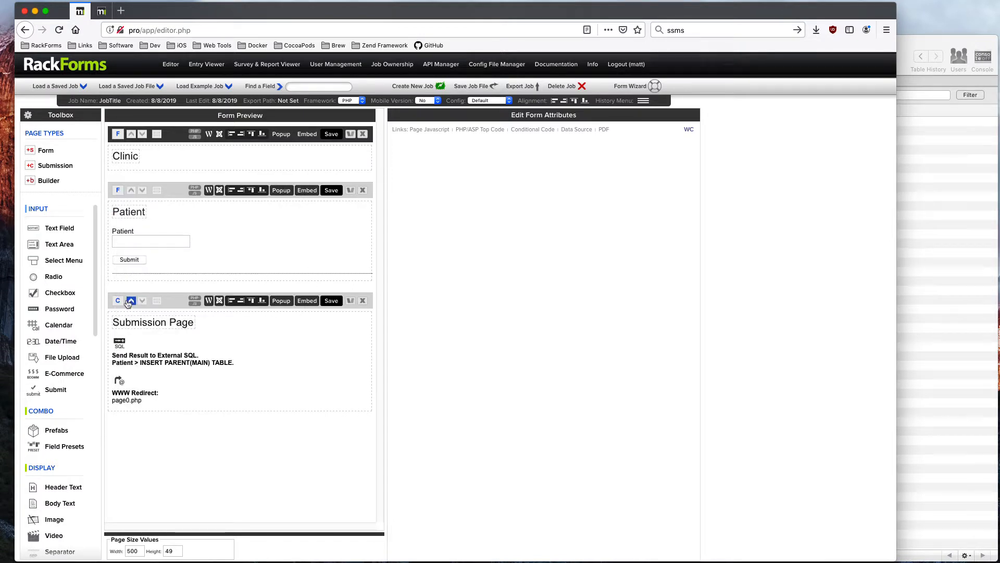
- Set the Submission Page's Page Name to submit-patient.php
left_click(119, 300)
type("submit-")
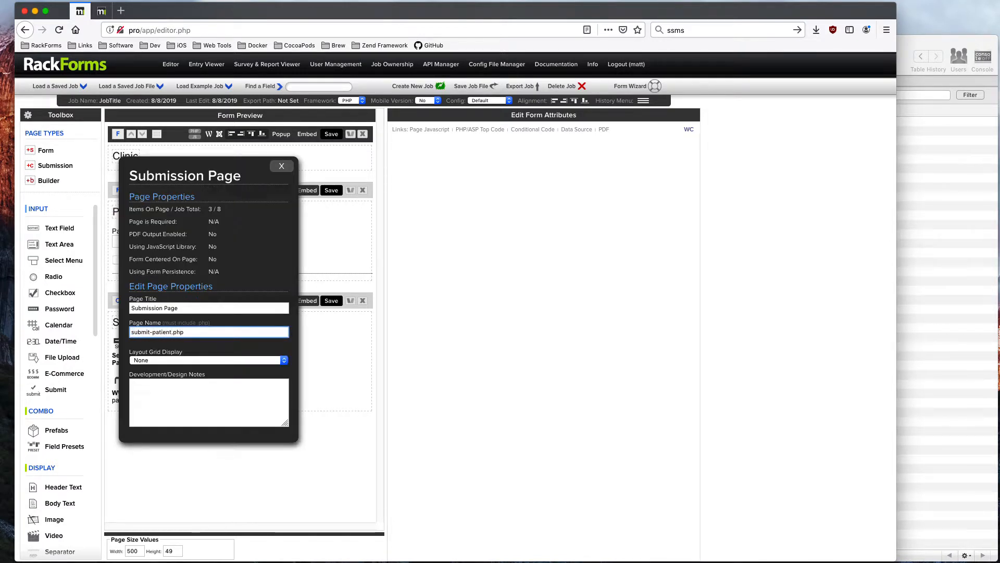
type("patient")
key("Return")
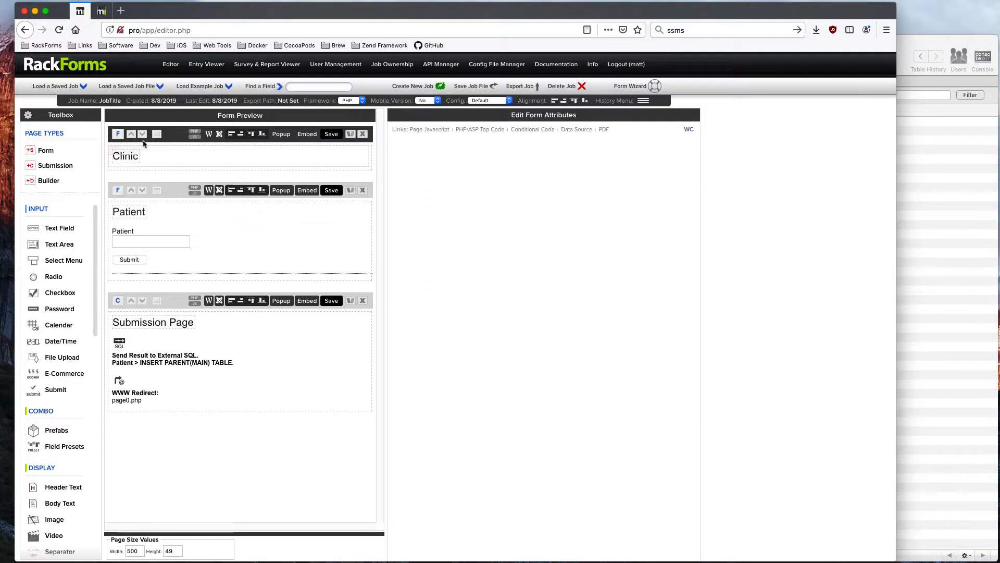
- Route the Patient page's default submission to submit-patient.php and close its page properties
left_click(119, 190)
left_click(199, 379)
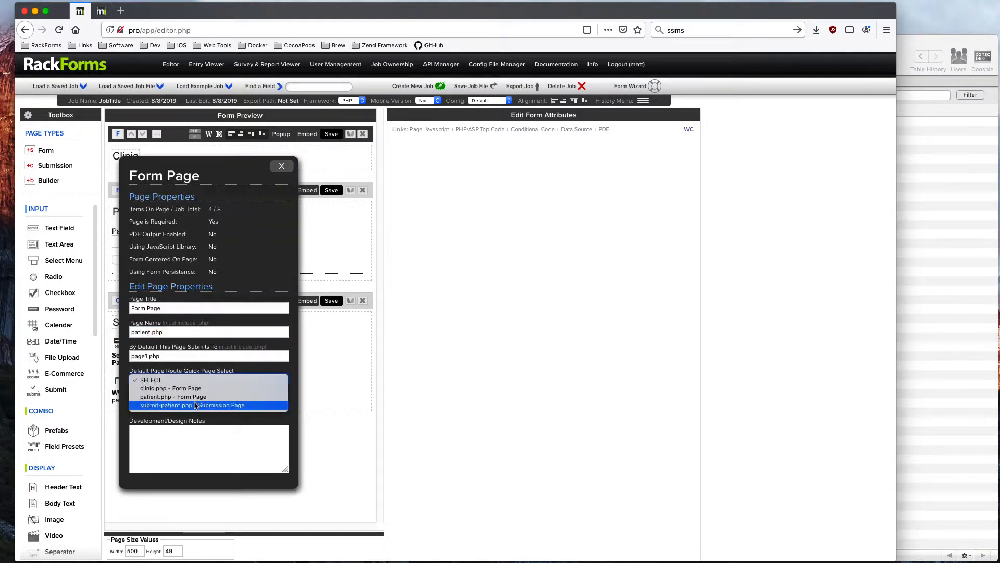
left_click(196, 405)
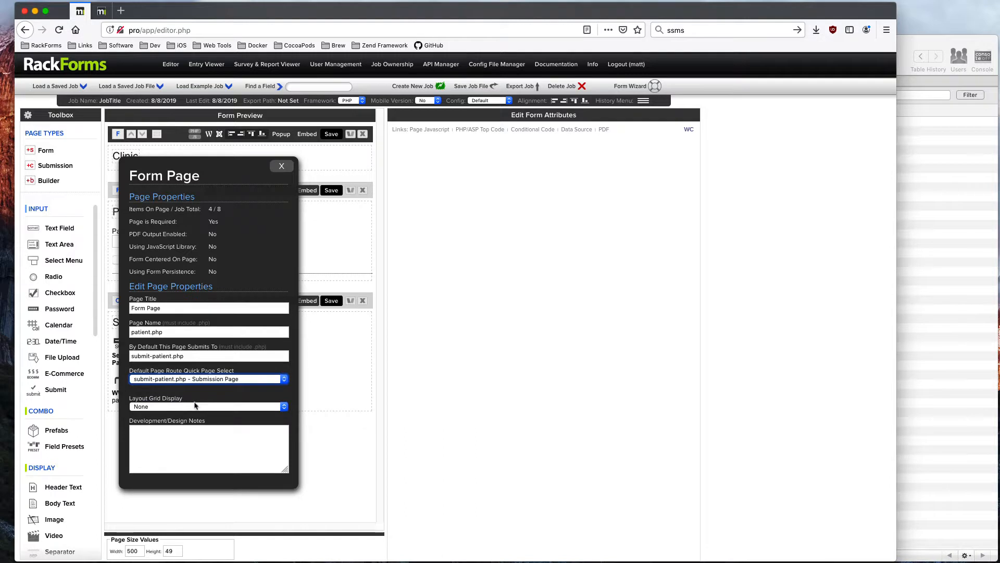
left_click(280, 165)
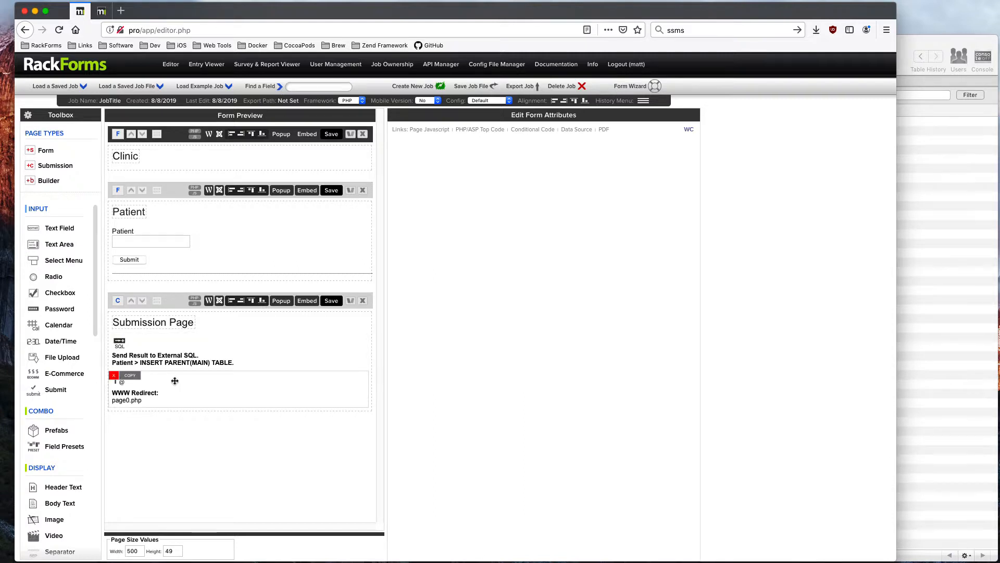
- Set the Submission Page's redirect address to patient.php
left_click(135, 393)
triple_click(566, 177)
type("patient.php")
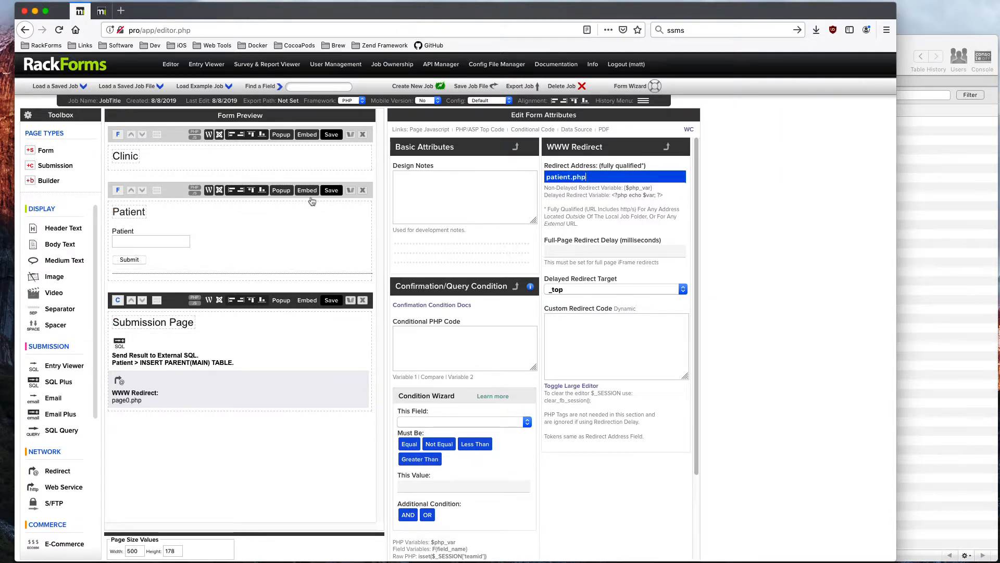
- Save and try to preview the Patient page directly, once more with that page selected, closing each preview
left_click(331, 190)
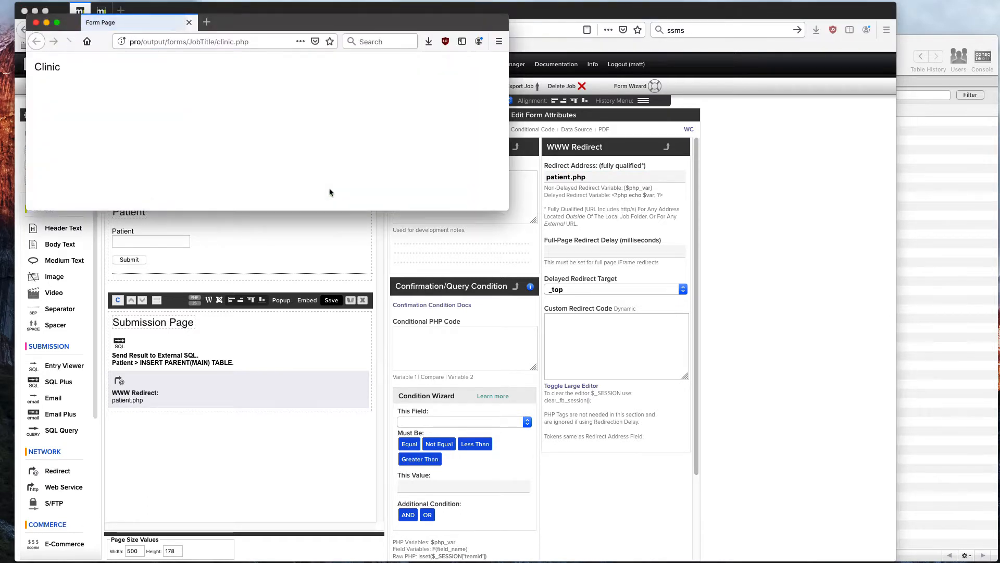
left_click_drag(284, 22, 557, 48)
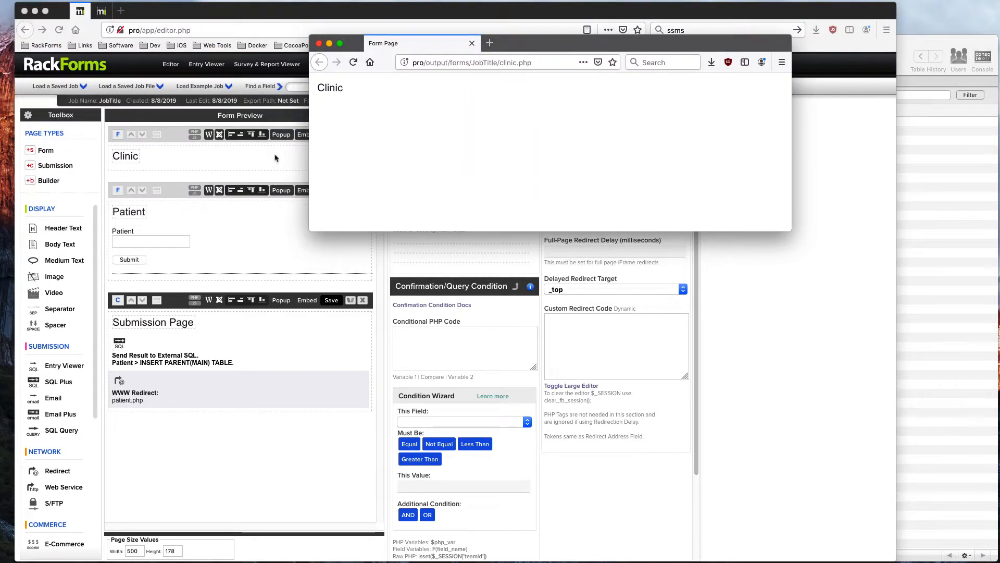
left_click(318, 44)
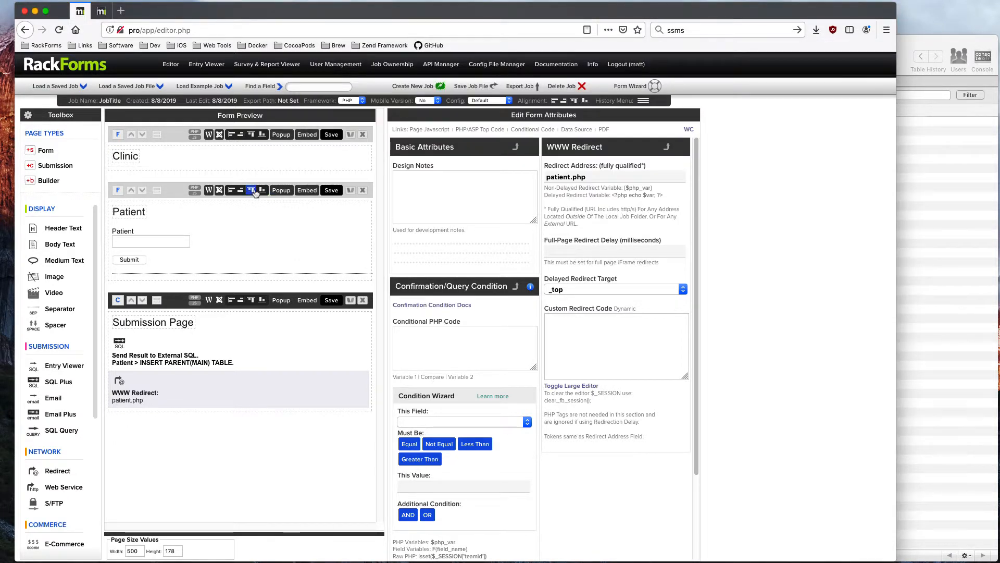
left_click(182, 199)
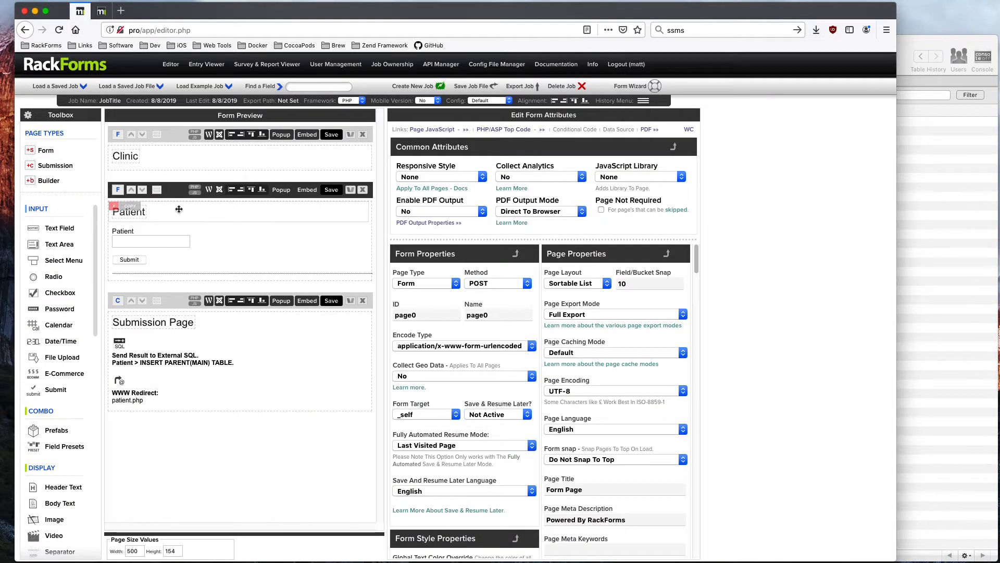
left_click(338, 190)
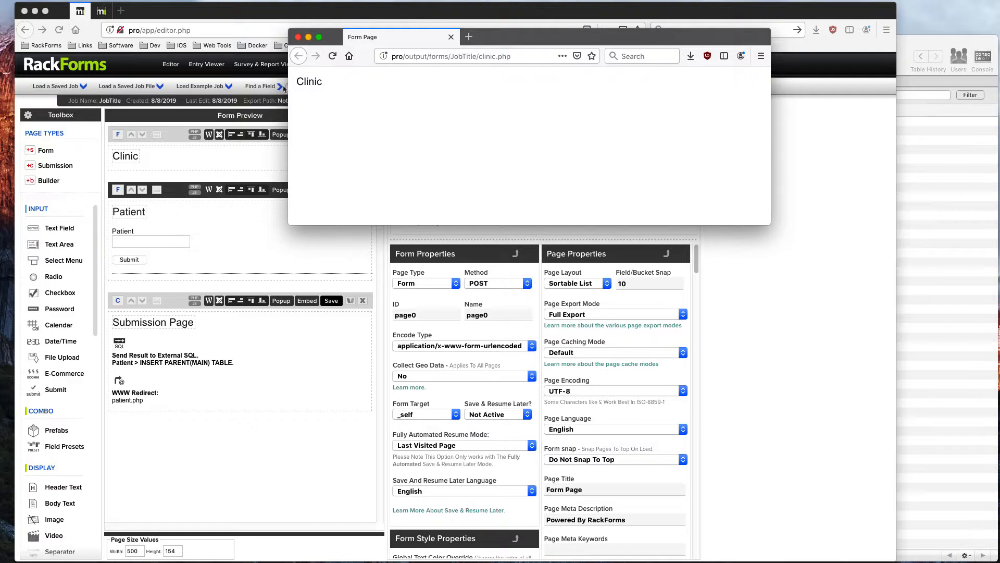
left_click(297, 37)
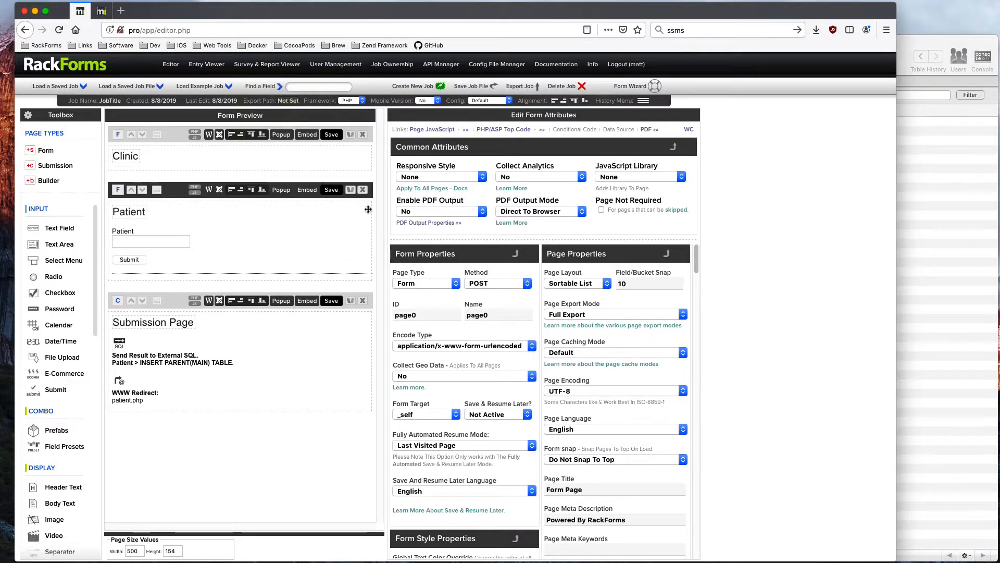
- Mark the Patient and Clinic form pages as Page Not Required, and save and preview the Patient page
left_click(602, 210)
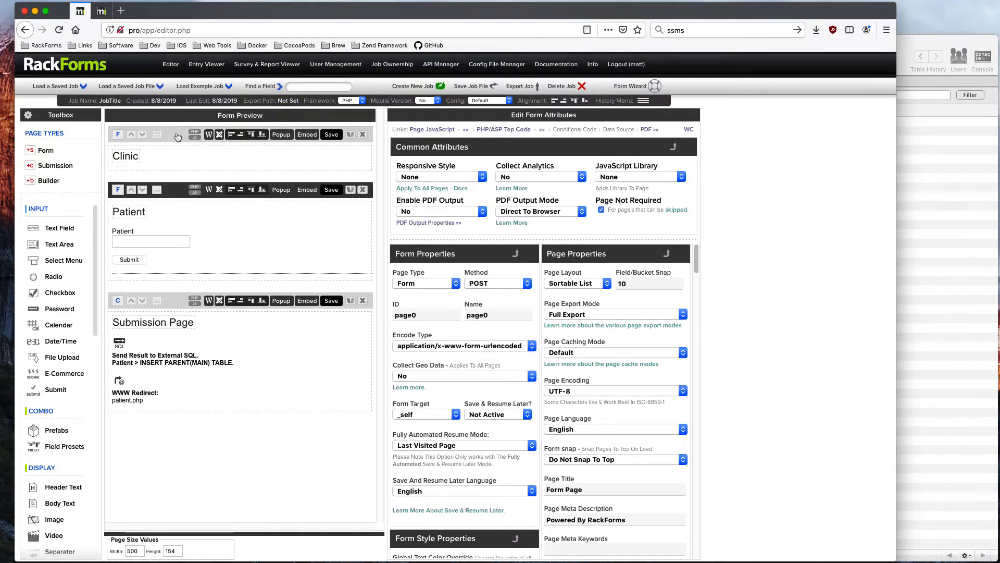
left_click(602, 210)
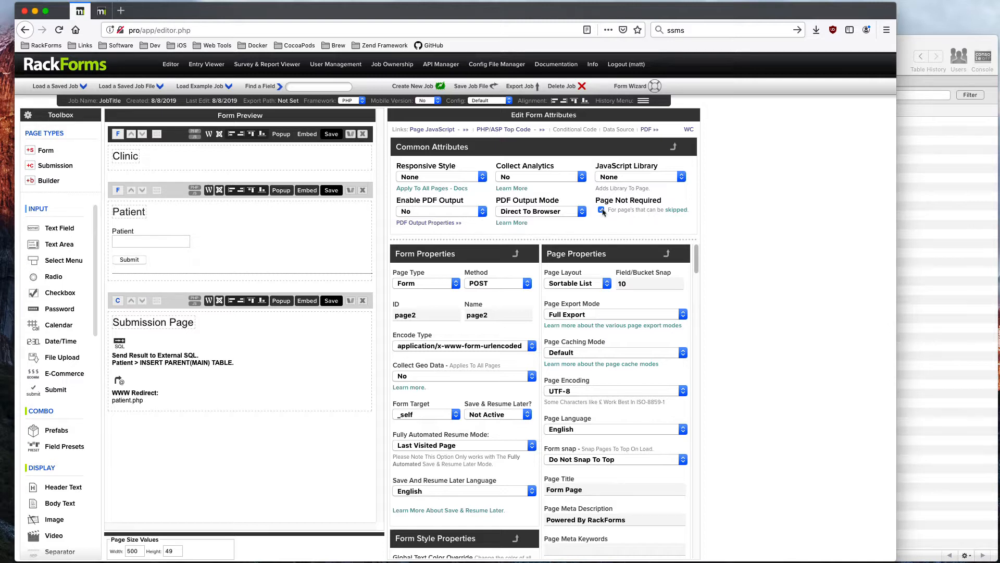
left_click(331, 190)
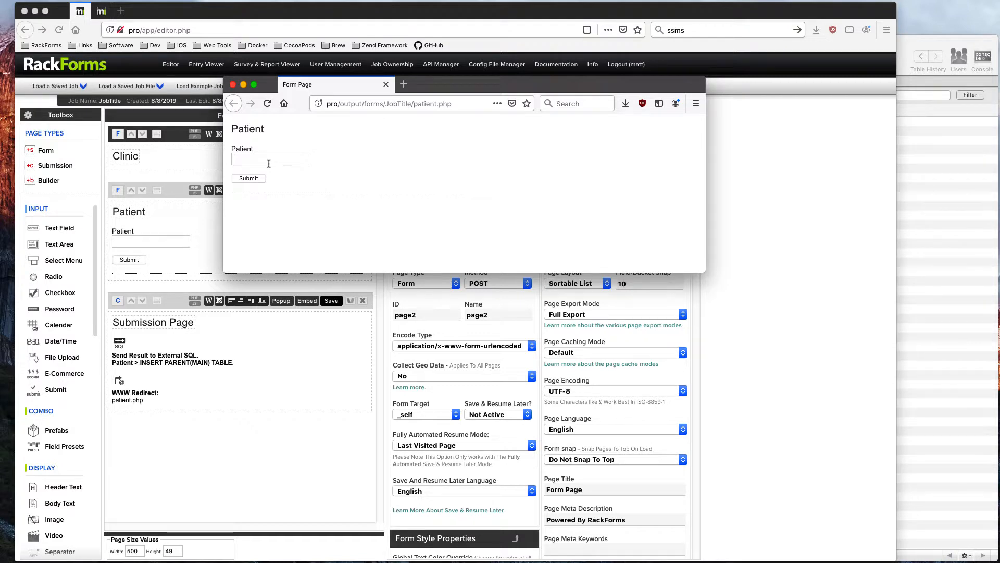
- Submit Sample 1 on the Patient page, check for it in the refreshed Patient table, and return to the form editor
left_click(268, 164)
type("Sample 1")
left_click(261, 180)
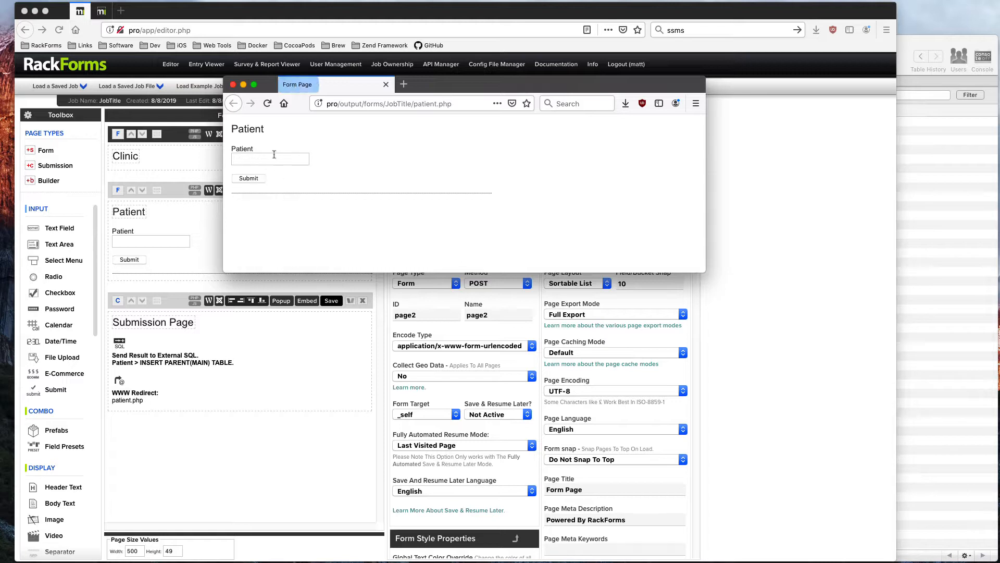
left_click_drag(434, 88, 215, 104)
left_click(992, 221)
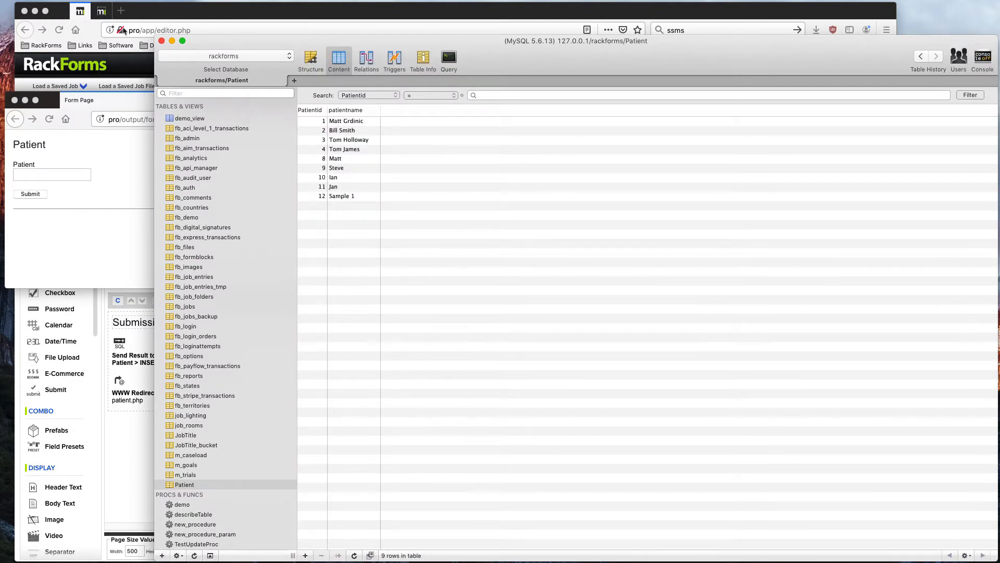
left_click(124, 30)
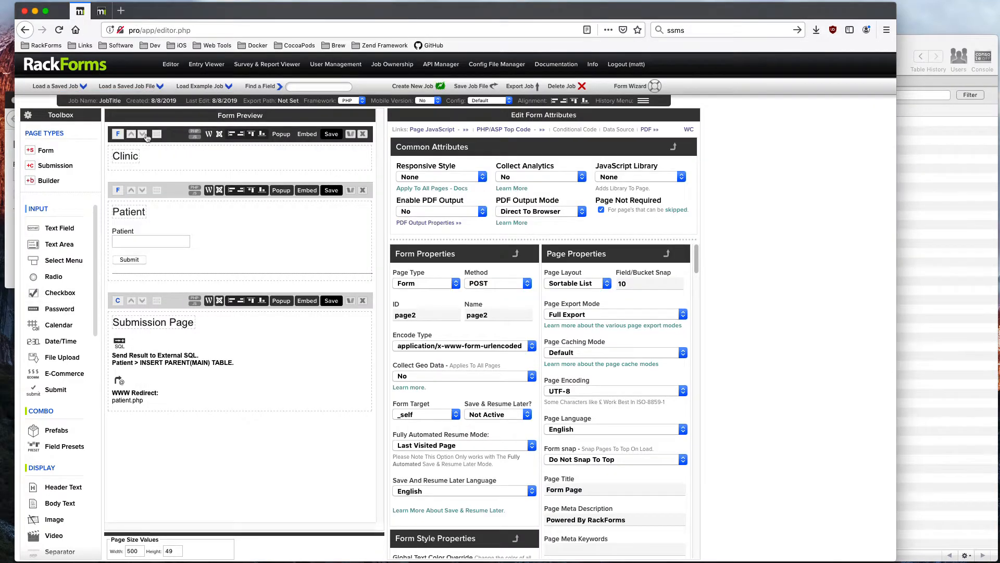
- Copy the Patient page's full-URL embed code and close the embed code dialog
left_click(230, 201)
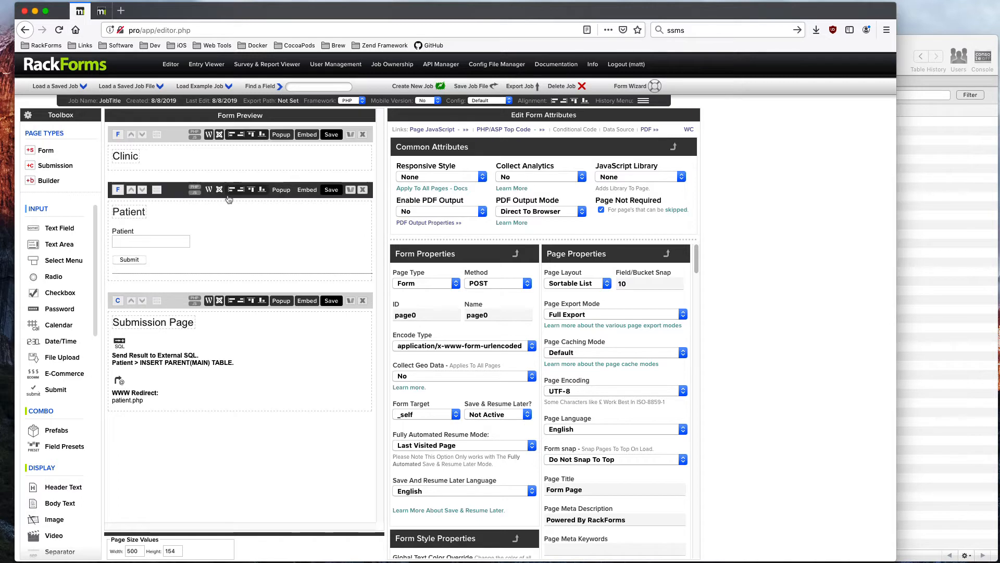
left_click(306, 190)
left_click(274, 209)
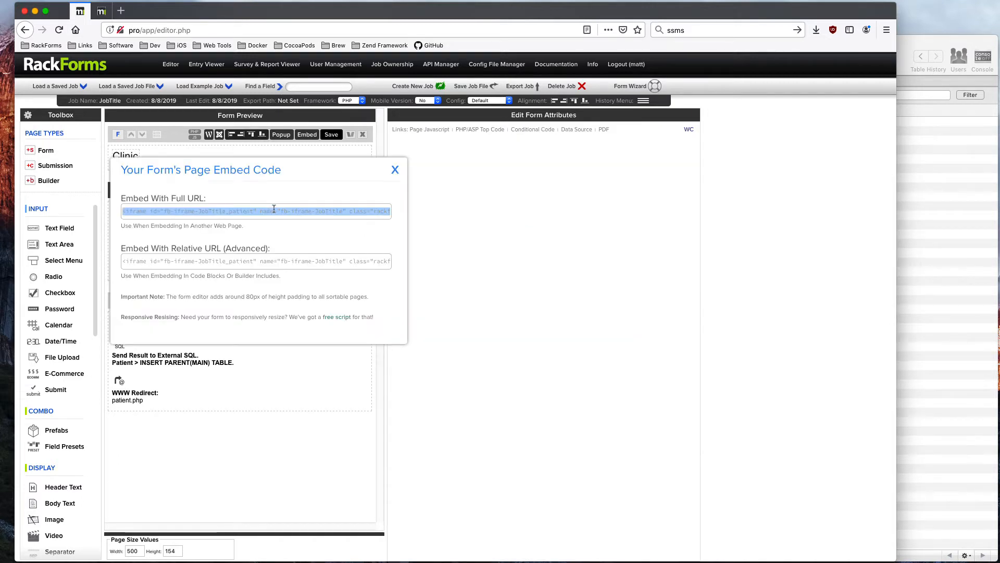
left_click(394, 170)
- Add a Code Block below the Clinic header and paste the Patient page's iframe embed code as its raw block code
left_click(189, 163)
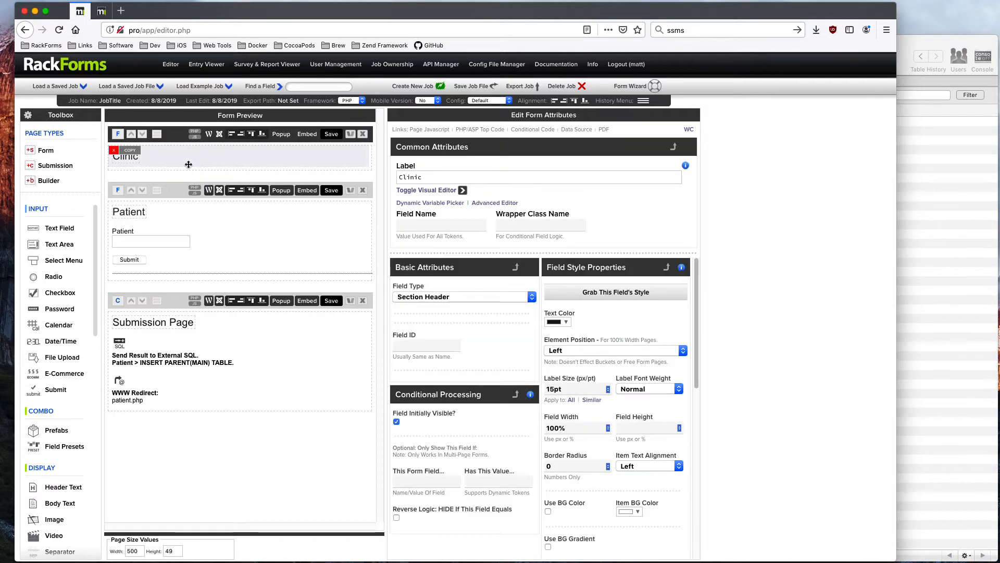
scroll(73, 474, "down", 4)
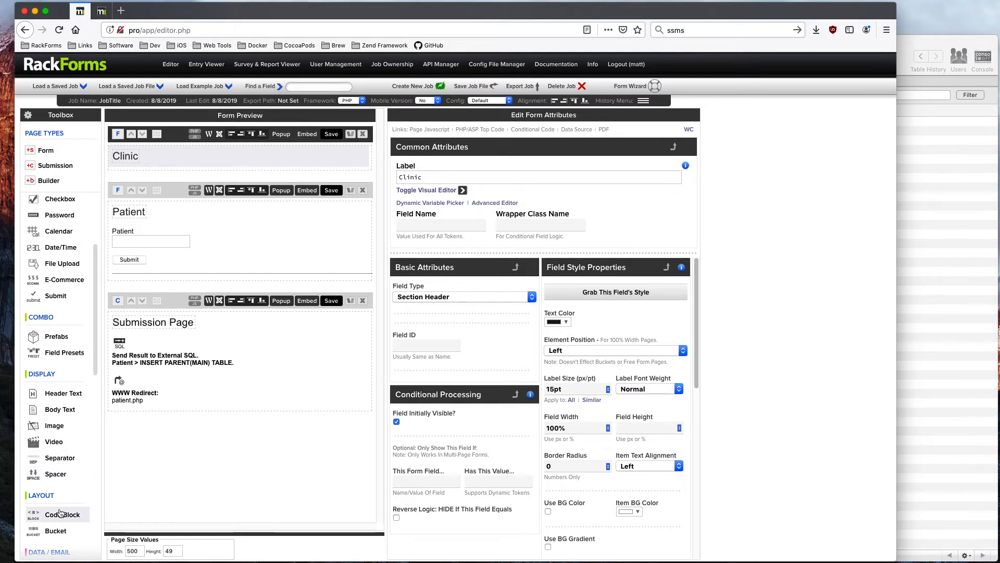
left_click(63, 515)
left_click(623, 366)
type("<iframe id=\"fb-iframe-JobTitle_patient\" name=\"fb-iframe-JobTitle\" class=\"rackforms-iframe\" src=\"http://pro/output/forms/JobTitle/patient.php\" height=\"244\" width=\"517\" frameborder=\"0\" scrolling=\"no\" allowtransparency=\"true\"></iframe>")
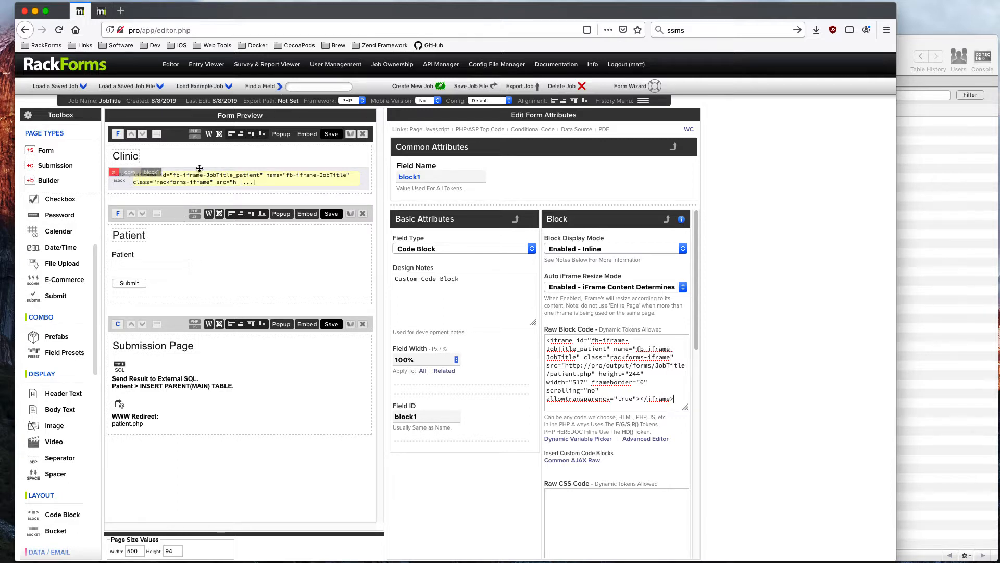
- Save and preview the Clinic page, submit Sample 2 through the embedded Patient form, and check the refreshed Patient table
left_click(331, 134)
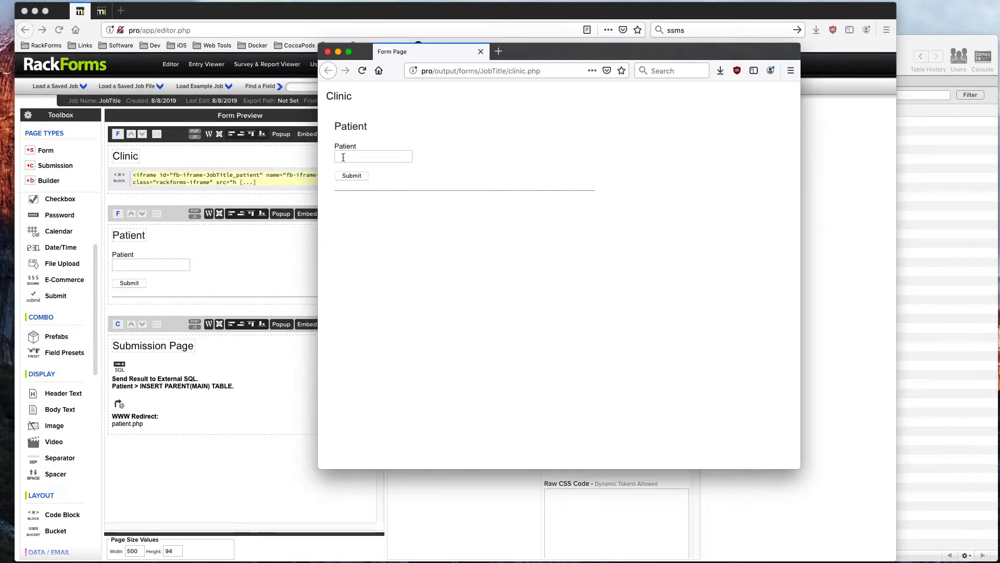
key("super+v")
key("super+a")
type("Sample 2")
left_click(356, 177)
left_click_drag(527, 58, 212, 58)
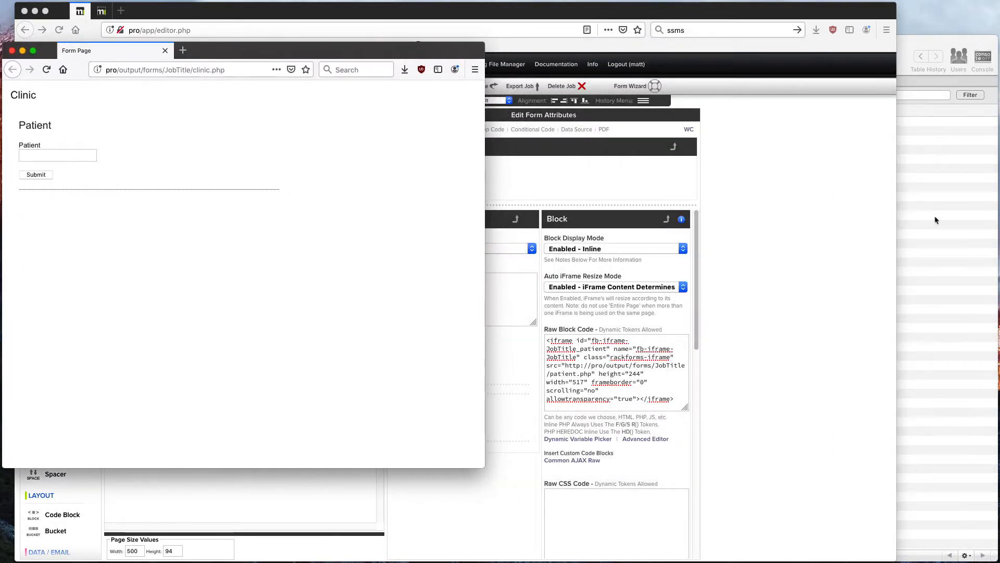
left_click(916, 219)
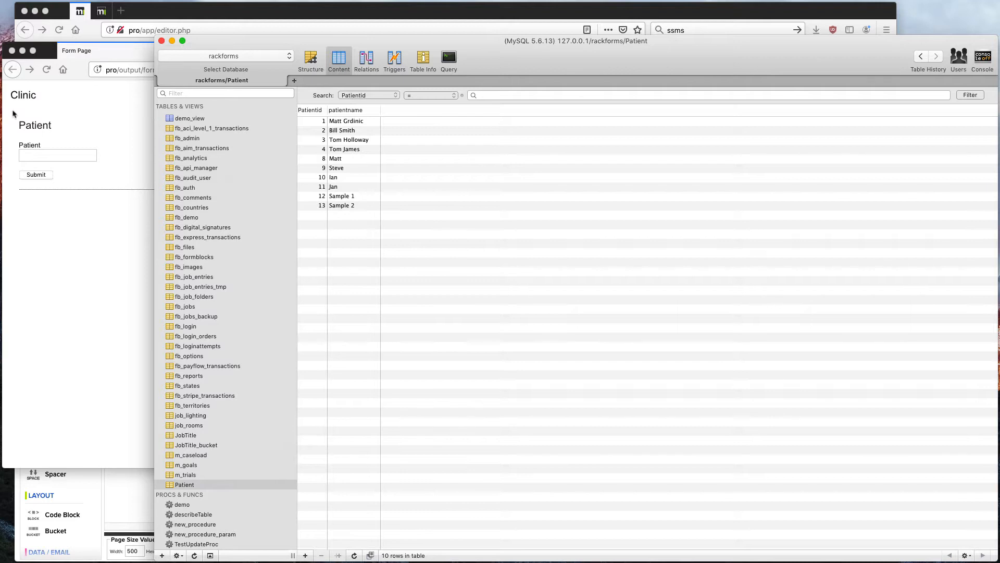
- Return to the RackForms editor, add a Builder page, and build its repeater query selecting Patientid and patientname from the Patient table
left_click(308, 19)
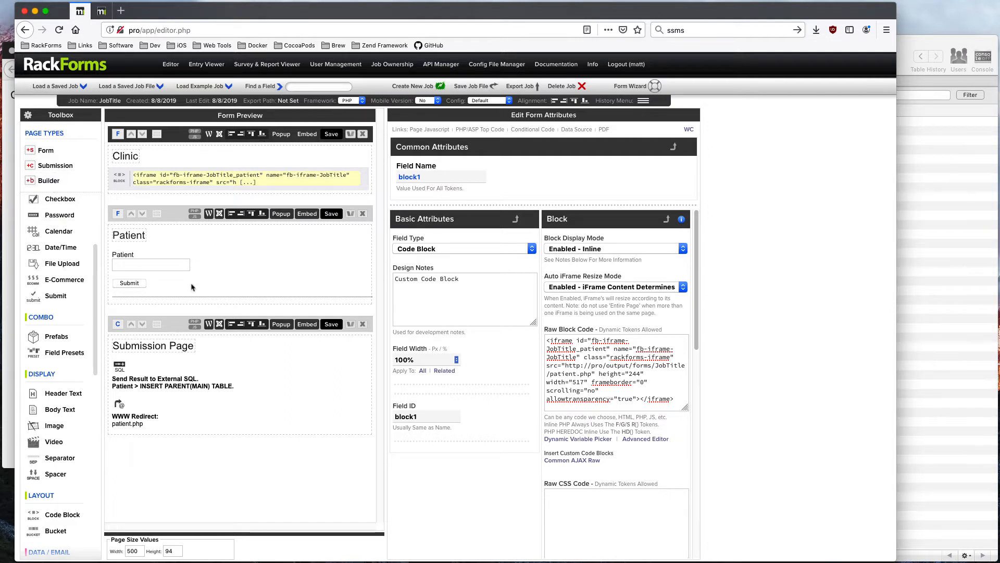
left_click(67, 180)
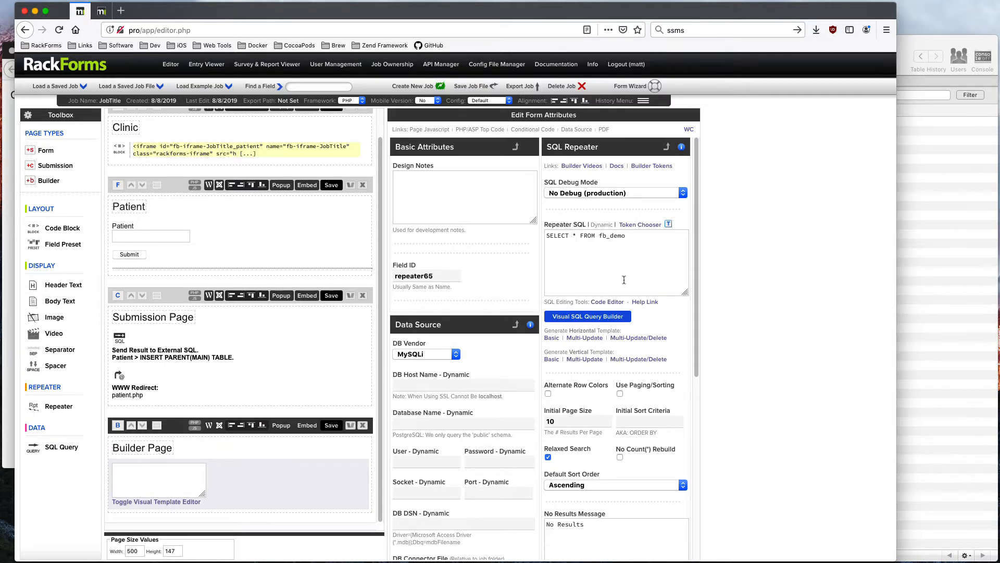
left_click(604, 318)
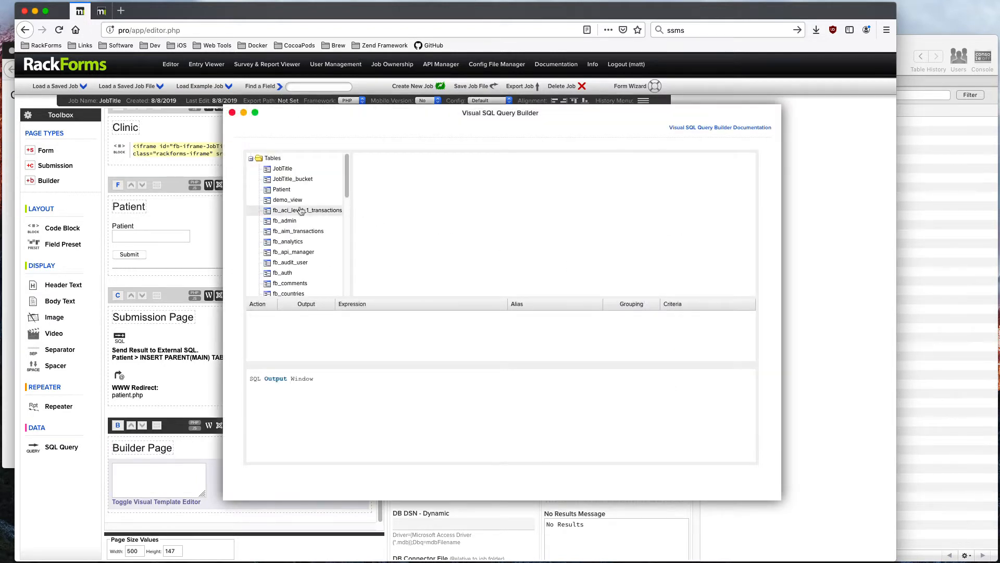
left_click_drag(329, 191, 404, 186)
left_click(372, 194)
left_click(373, 205)
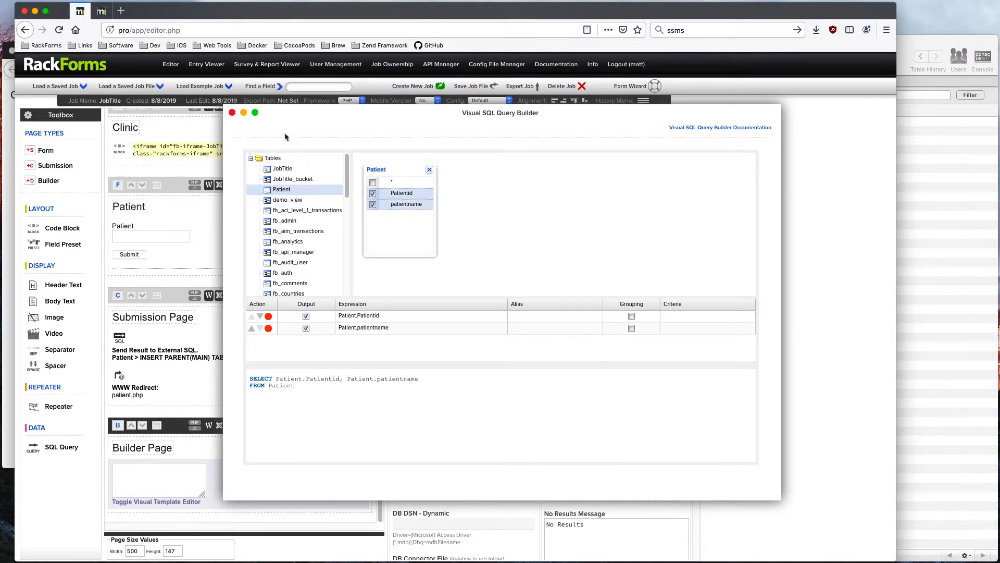
left_click(232, 113)
- Generate the Basic horizontal template for the repeater, preview the Builder page, and compare its listing with the Patient database table
left_click(553, 339)
left_click(590, 259)
left_click(281, 425)
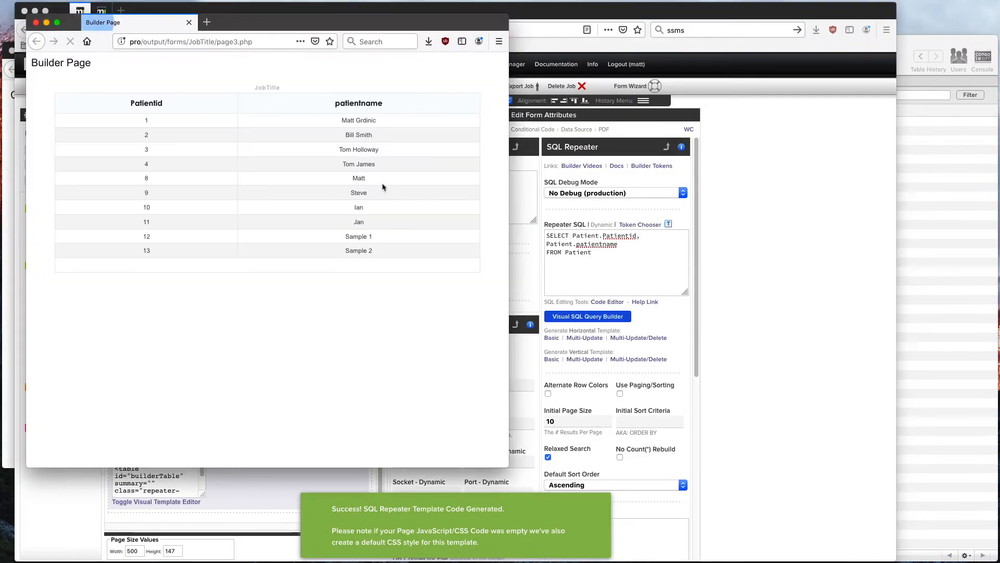
left_click_drag(410, 28, 381, 47)
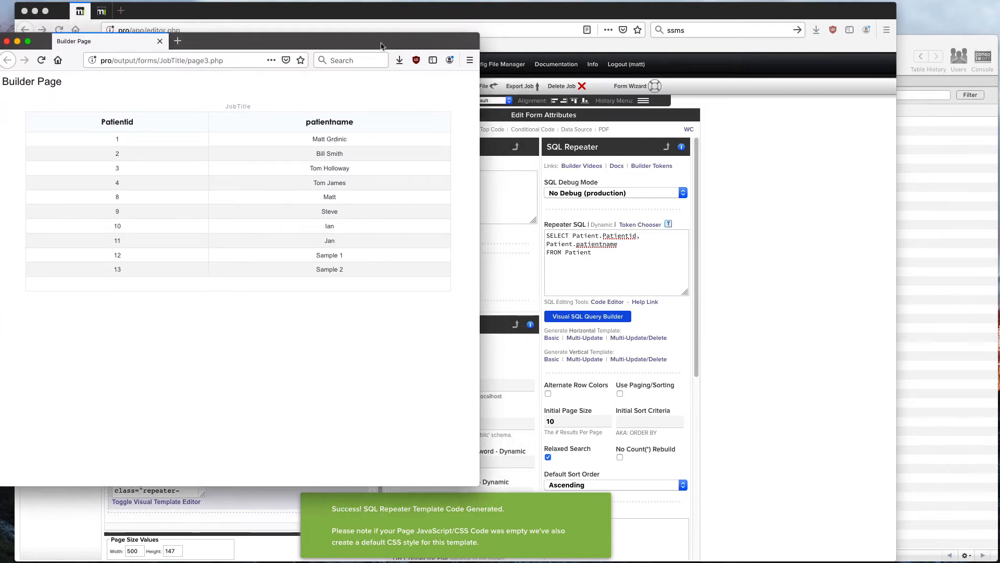
left_click(977, 236)
left_click(149, 336)
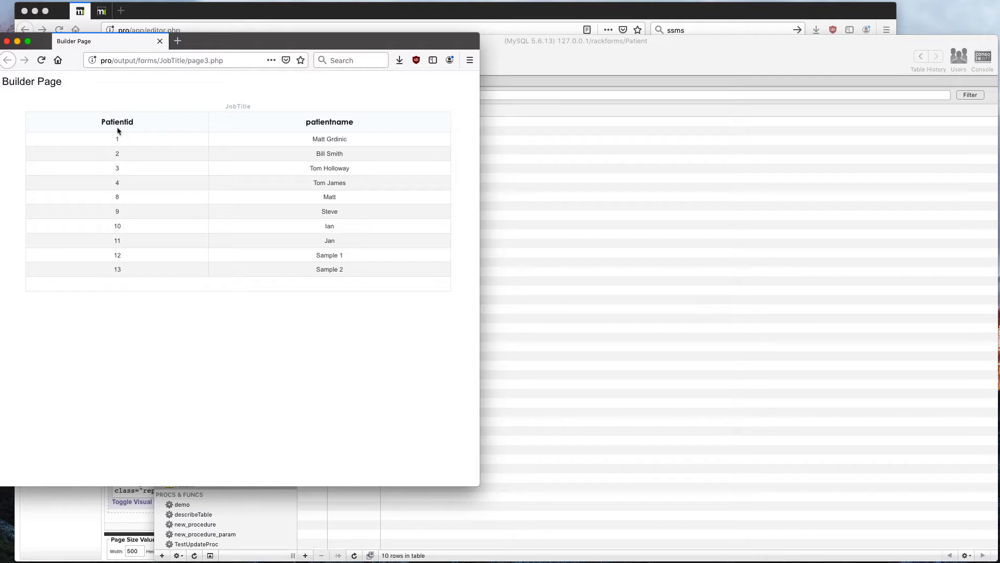
left_click(7, 41)
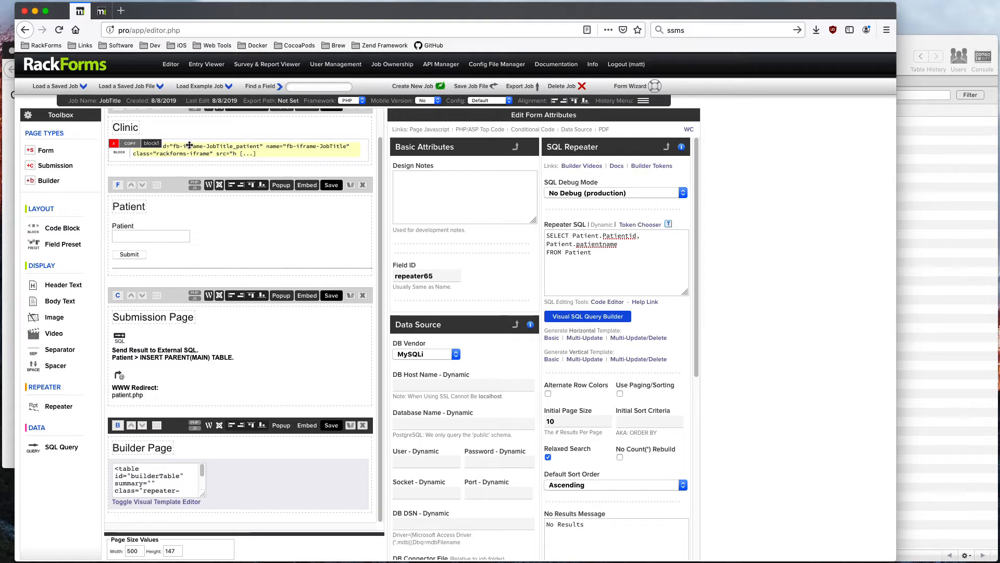
- Copy the Builder page's full-URL embed code and close the embed code dialog
left_click(308, 426)
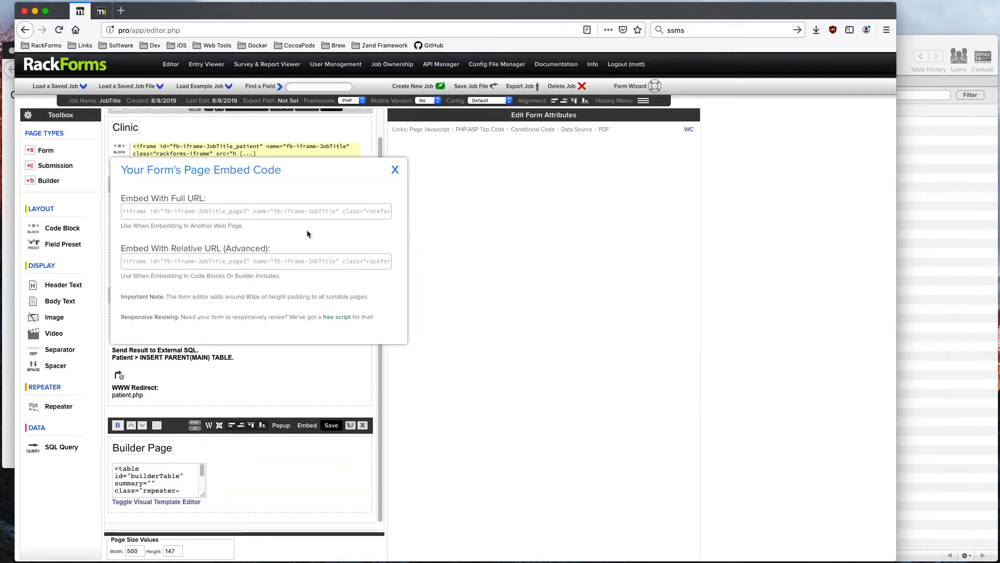
left_click(309, 213)
left_click(395, 169)
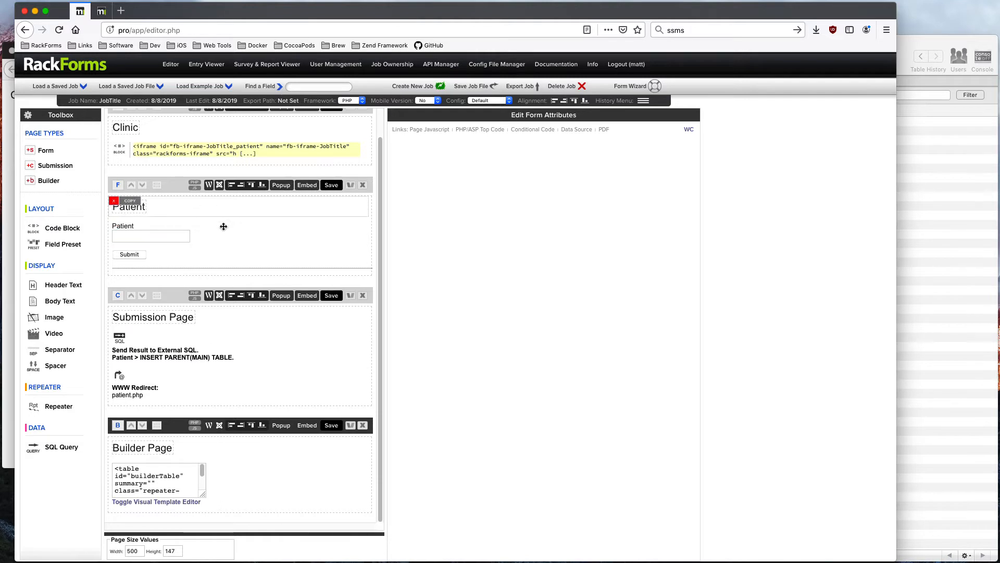
- Add a Code Block below the separator on the Patient page and paste the page3.php iframe embed code as its raw block code
left_click(206, 252)
left_click(185, 268)
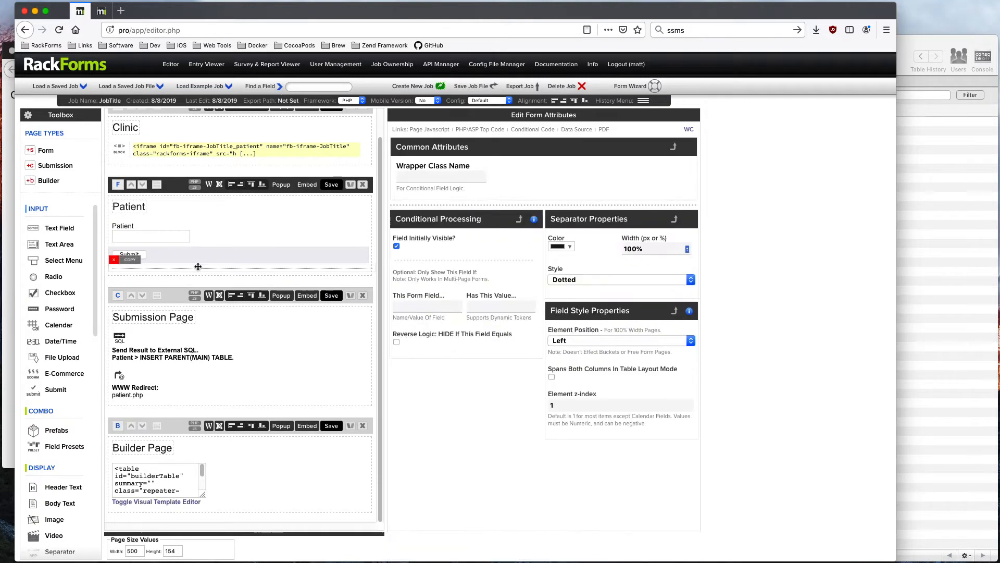
scroll(62, 451, "down", 2)
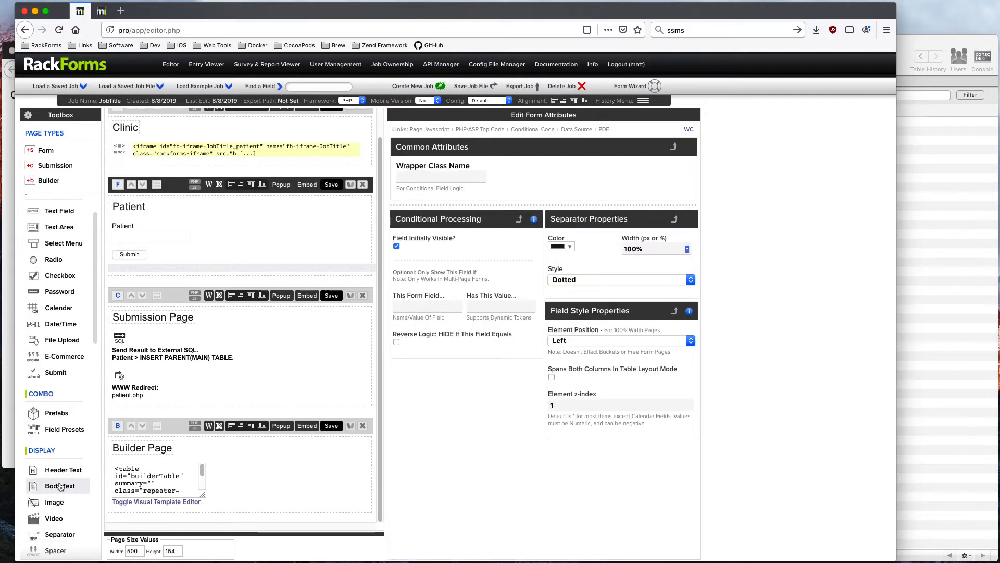
scroll(62, 451, "down", 5)
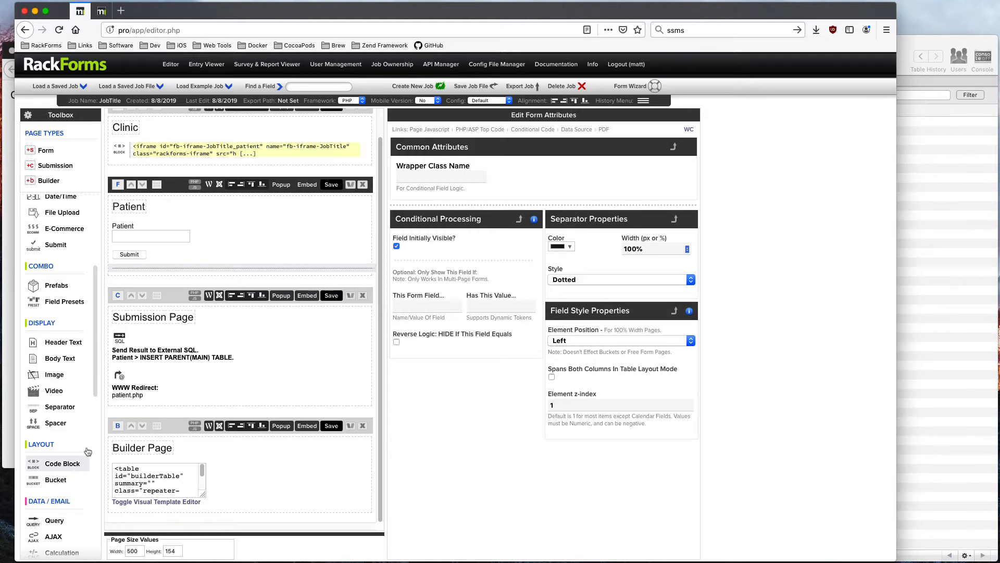
left_click(58, 463)
type("<iframe id=\"fb-iframe-JobTitle_page3\" name=\"fb-iframe-JobTitle\" class=\"rackforms-iframe\" src=\"http://pro/output/forms/JobTitle/page3.php\" height=\"237\" width=\"100%\" frameborder=\"0\" scrolling=\"no\" allowtransparency=\"true\"></iframe>")
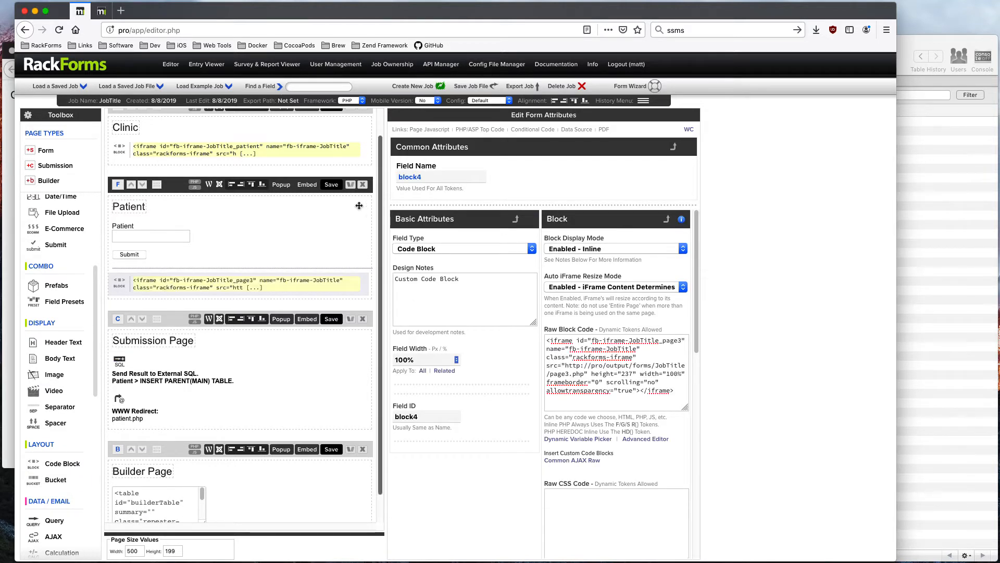
- Save and preview the Patient page, submit Sample 3, check the embedded patient listing, and close the preview
left_click(332, 186)
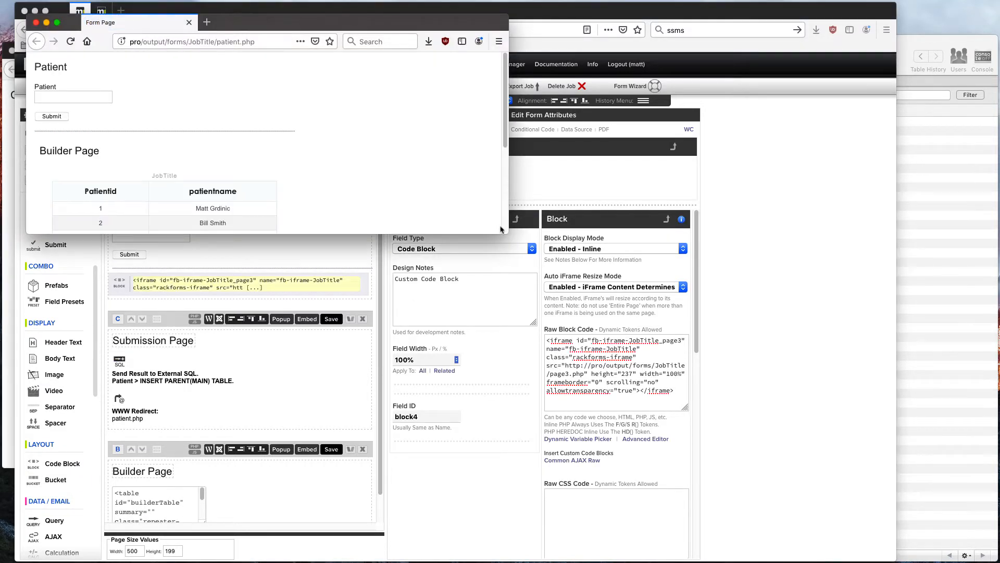
left_click_drag(509, 233, 521, 470)
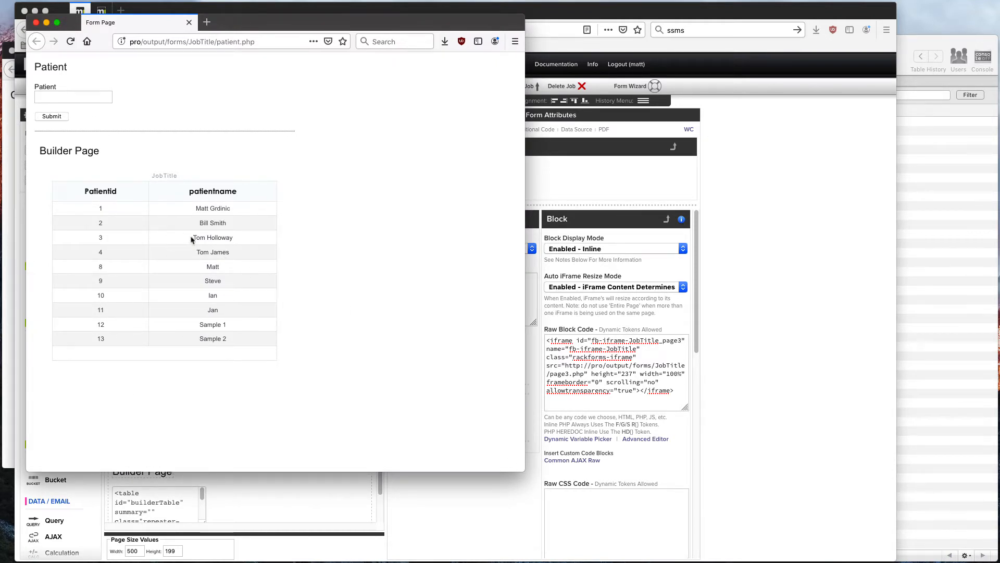
left_click(75, 100)
type("Sample 3")
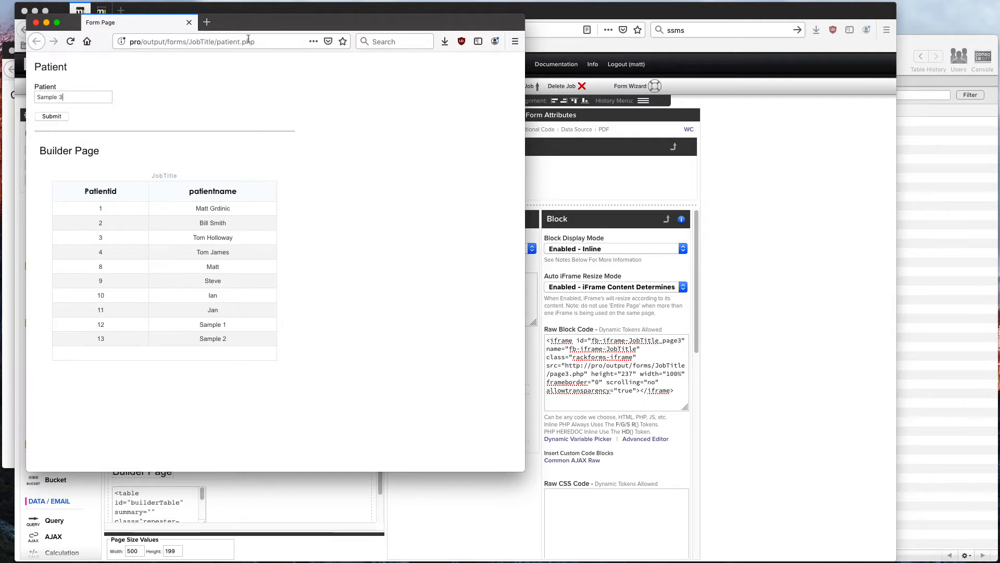
left_click_drag(281, 26, 707, 62)
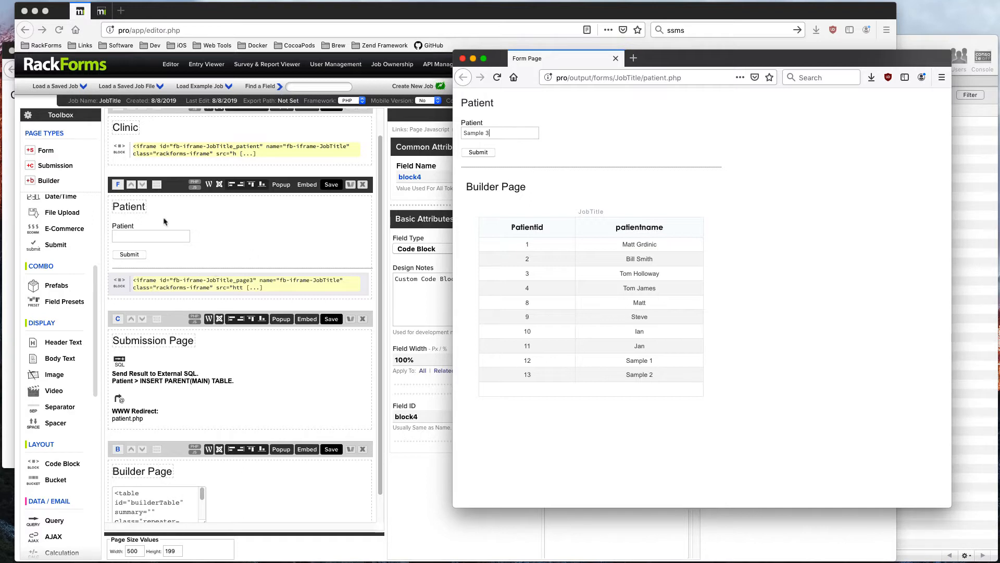
left_click(478, 152)
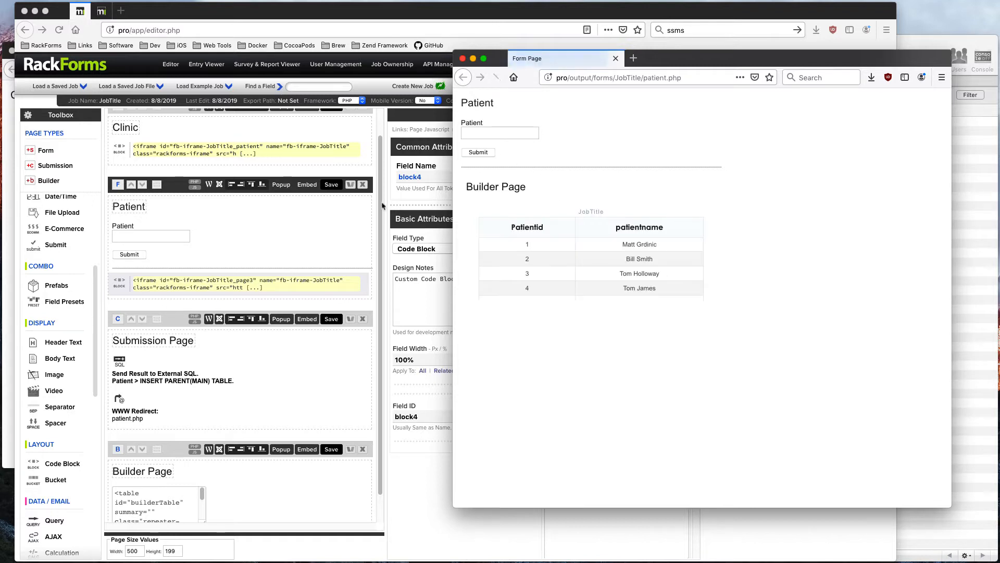
left_click_drag(662, 402, 513, 244)
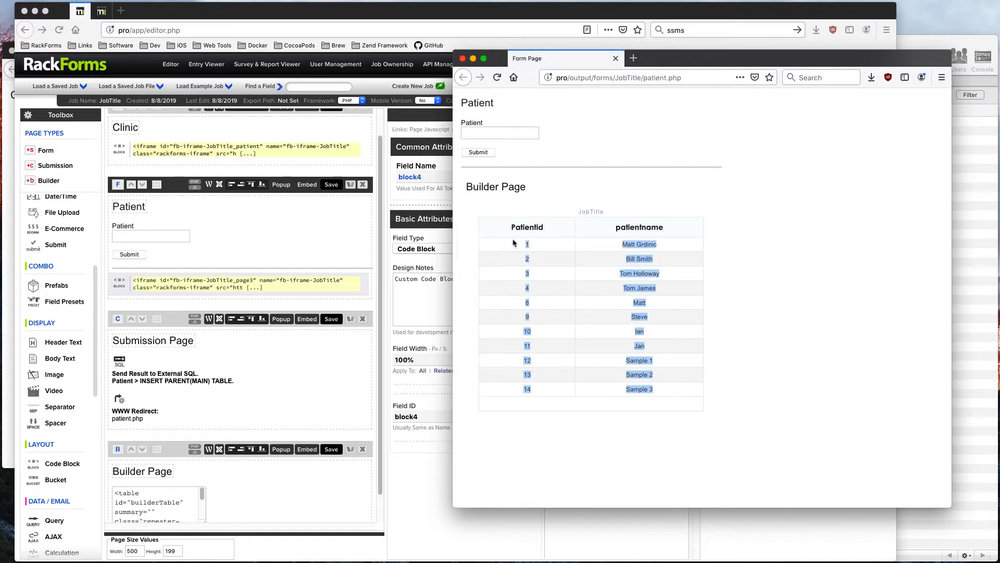
left_click(668, 188)
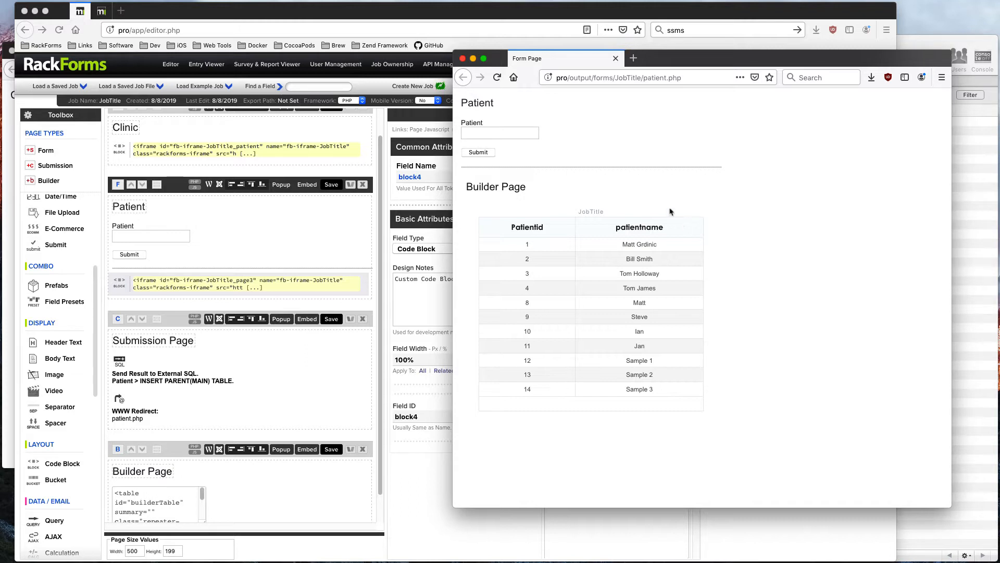
left_click(463, 59)
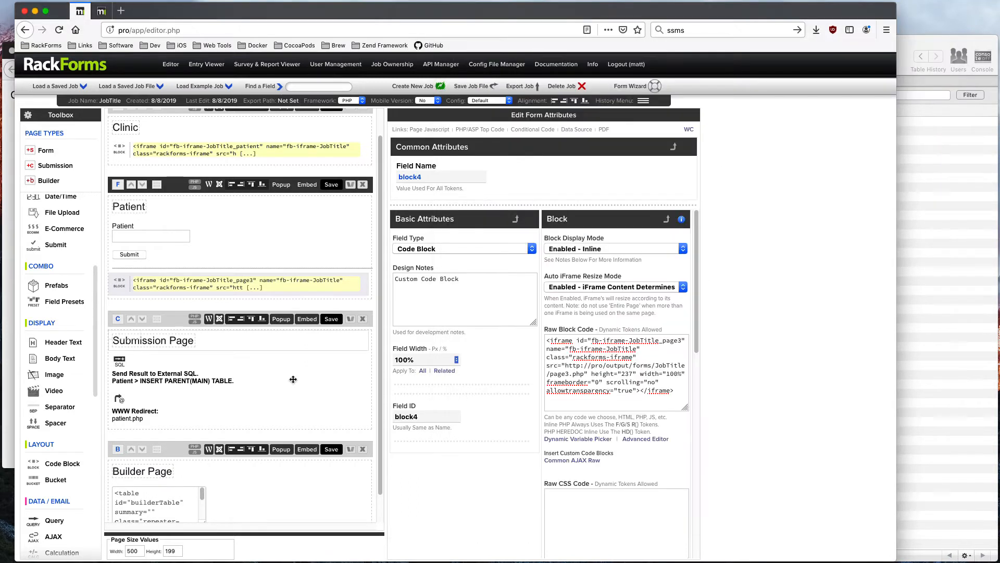
- Regenerate the Builder page's repeater as a horizontal Multi-Update/Delete template, save and preview the page, and close the preview
left_click(237, 480)
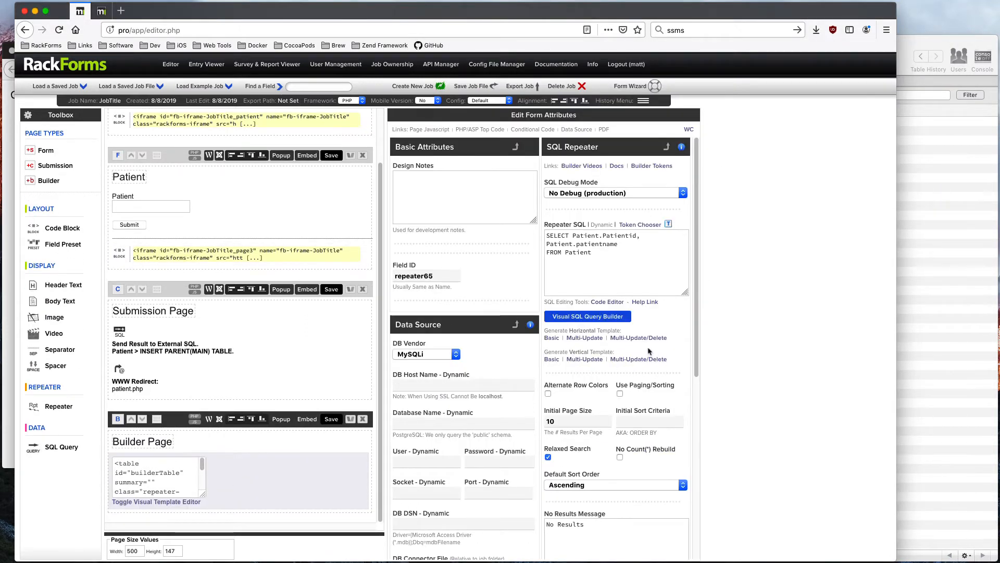
left_click(634, 339)
left_click(603, 261)
left_click(334, 421)
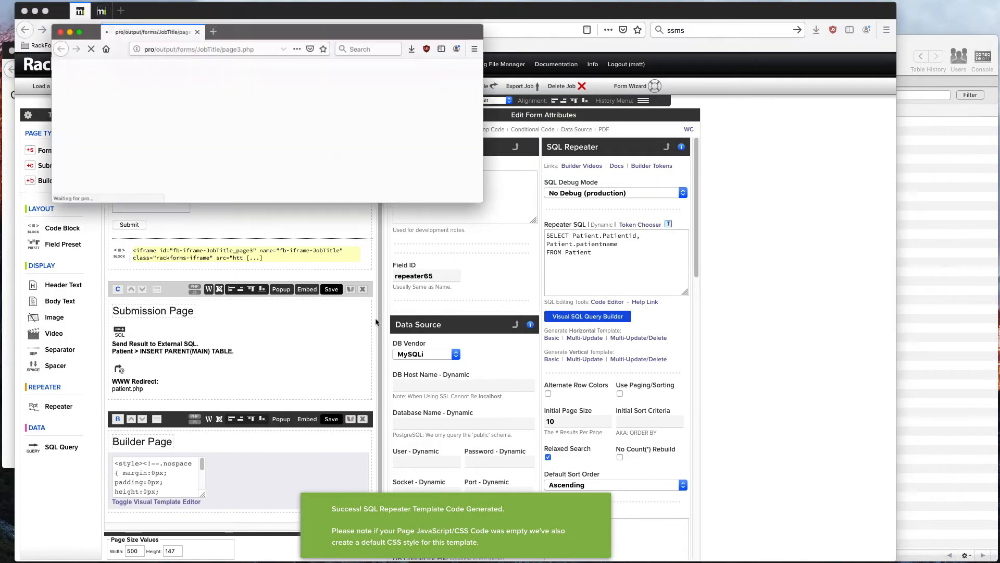
left_click_drag(504, 214, 480, 451)
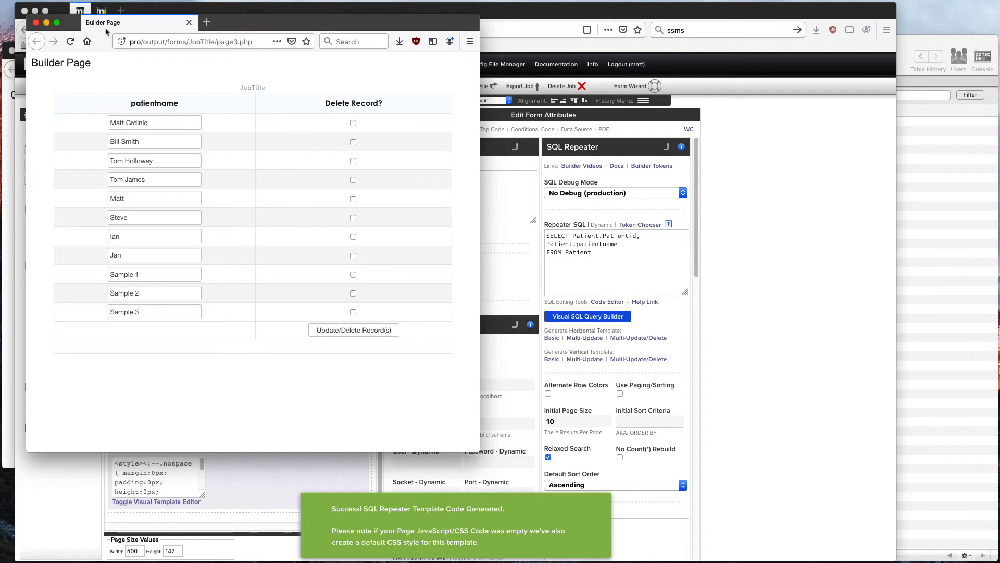
left_click(36, 23)
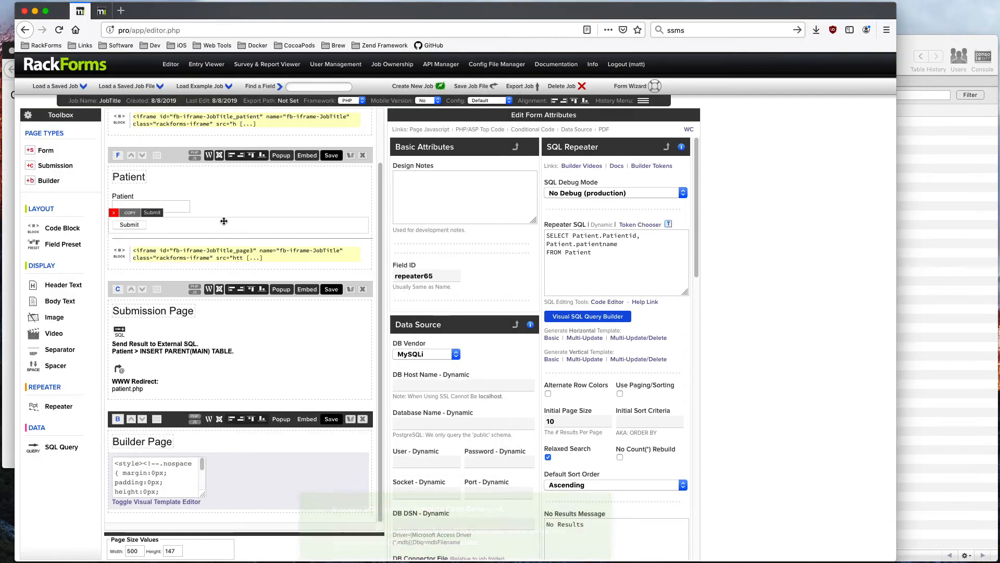
- Save and preview the Patient page, and delete the Sample 1, Sample 2 and Sample 3 records through the embedded listing
left_click(331, 213)
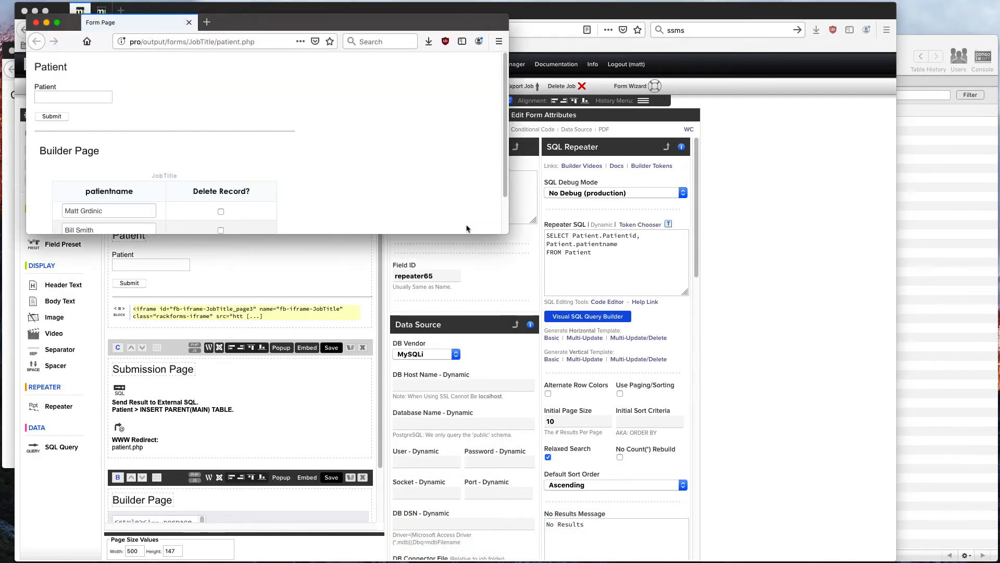
left_click_drag(502, 234, 494, 500)
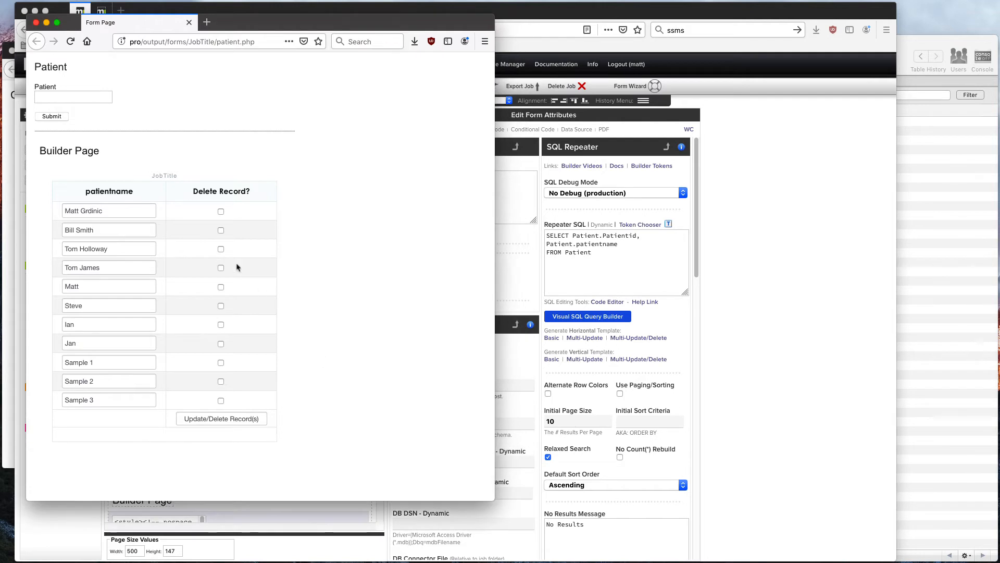
left_click(220, 401)
left_click(221, 381)
left_click(221, 363)
left_click(237, 419)
left_click(306, 239)
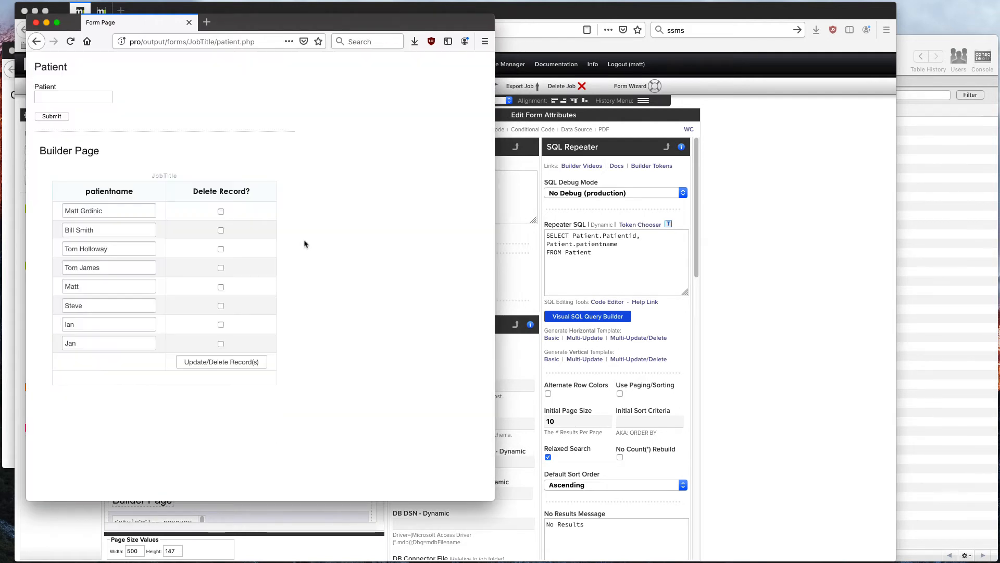
- Submit Sample 1 through the Patient form, delete the three records listed directly above it, and close the preview
type("Sample 1")
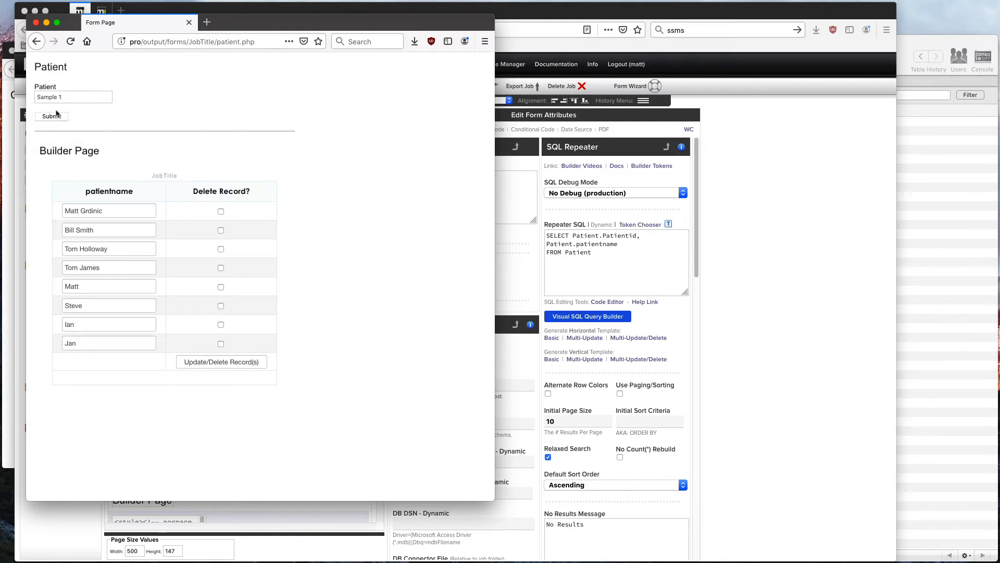
left_click(55, 116)
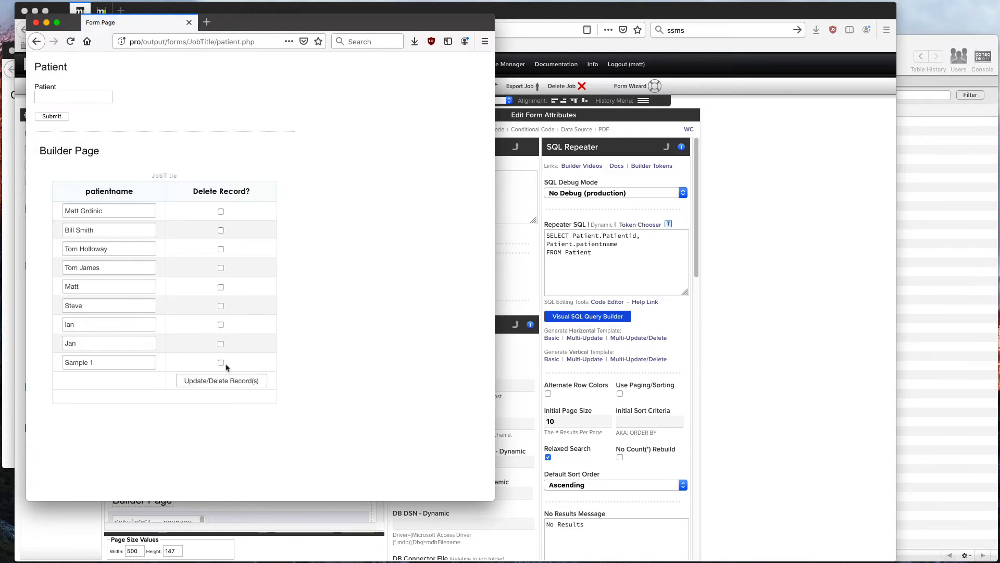
left_click(221, 344)
left_click(221, 324)
left_click(221, 305)
left_click(243, 380)
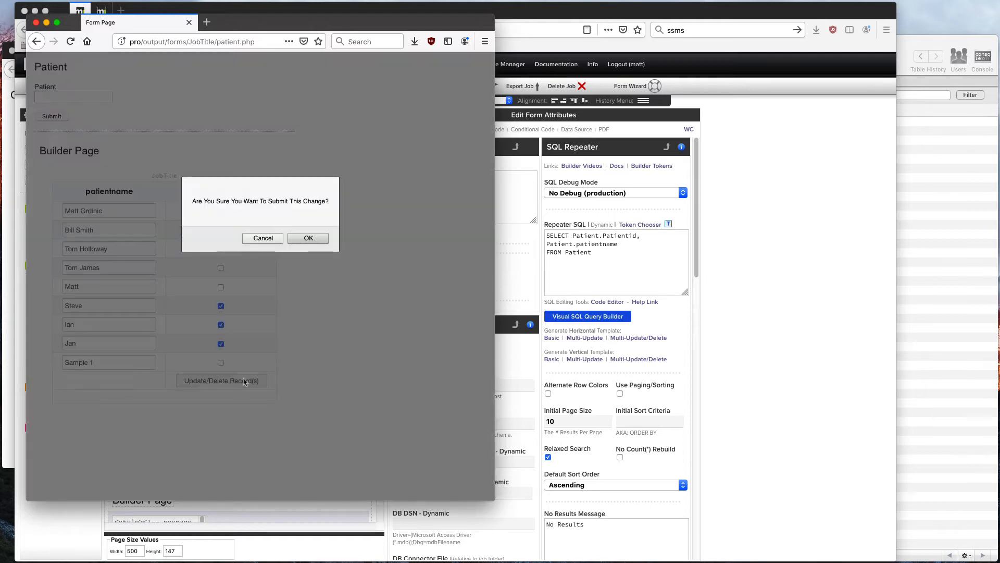
left_click(317, 239)
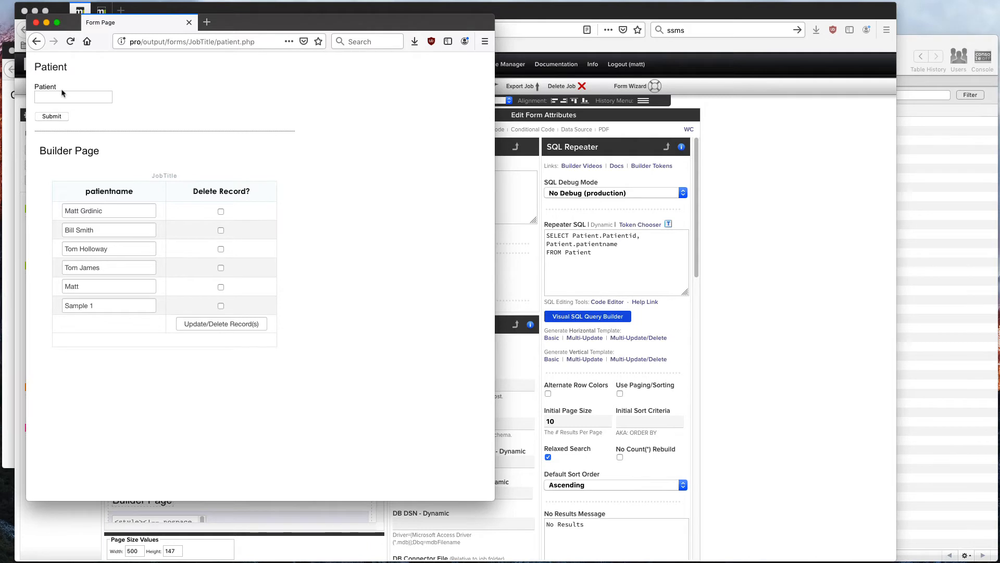
left_click(36, 23)
- Add a Select Menu below the Patient field on the Patient page, and remove it again
left_click(216, 260)
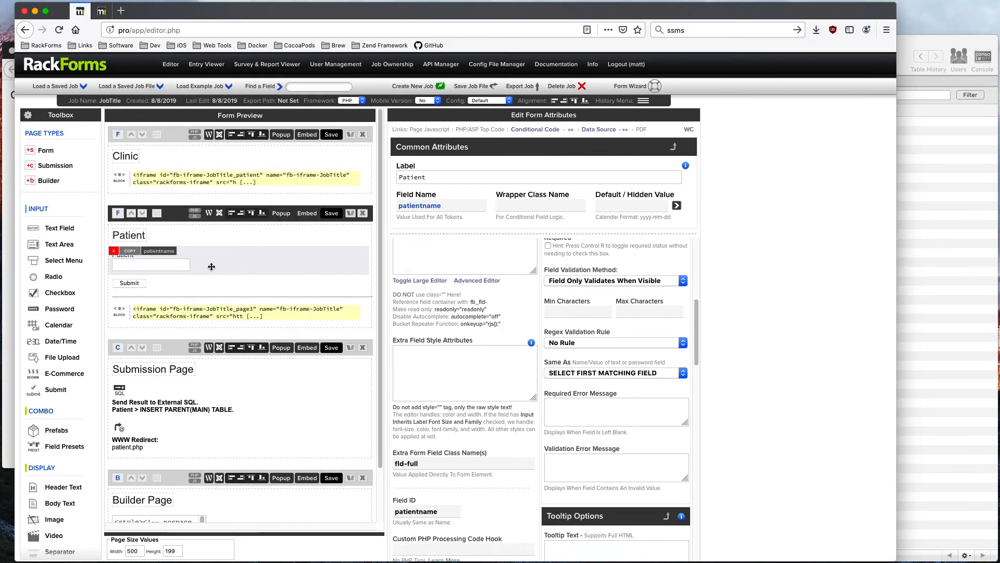
left_click(66, 261)
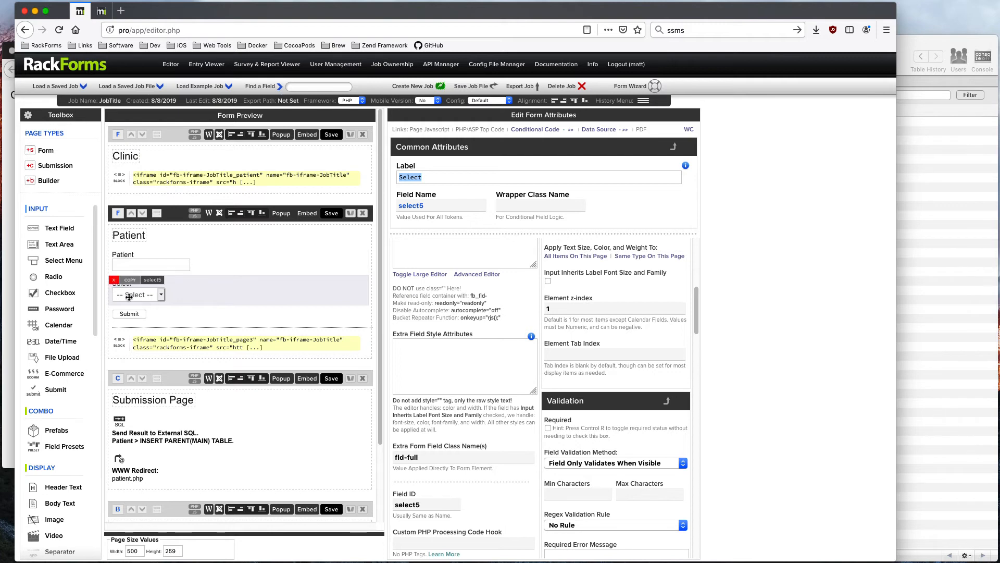
left_click(114, 280)
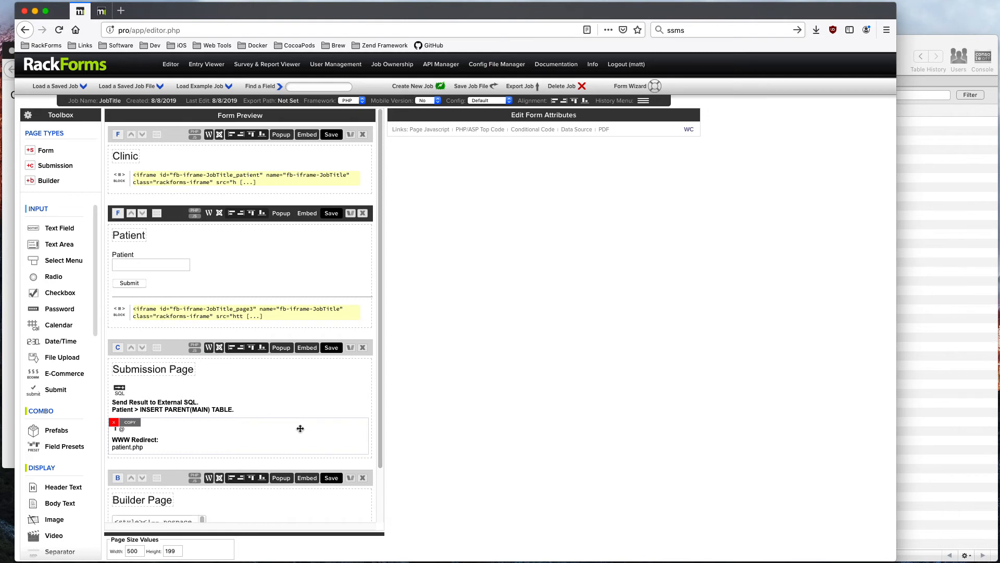
scroll(284, 372, "down", 2)
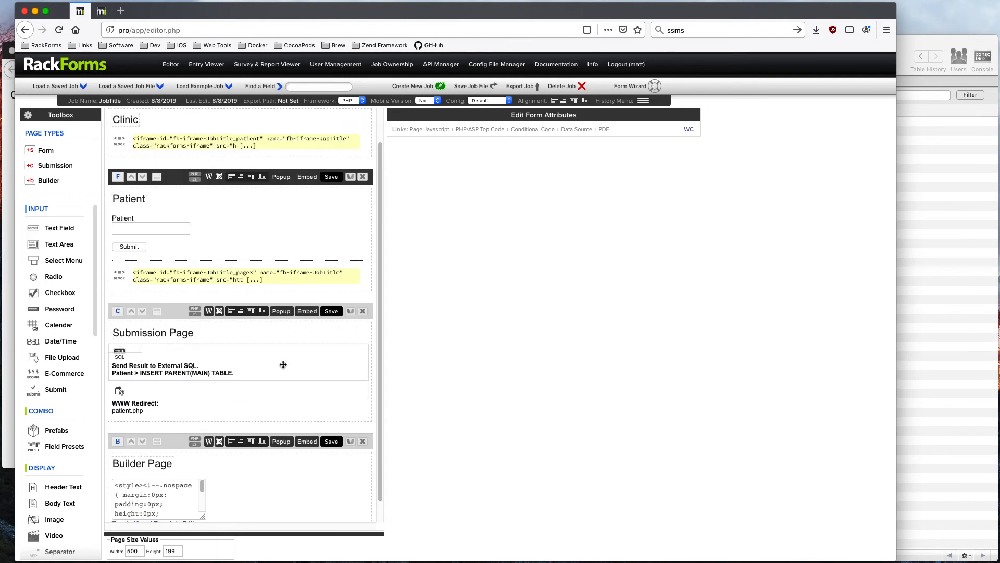
scroll(297, 336, "up", 2)
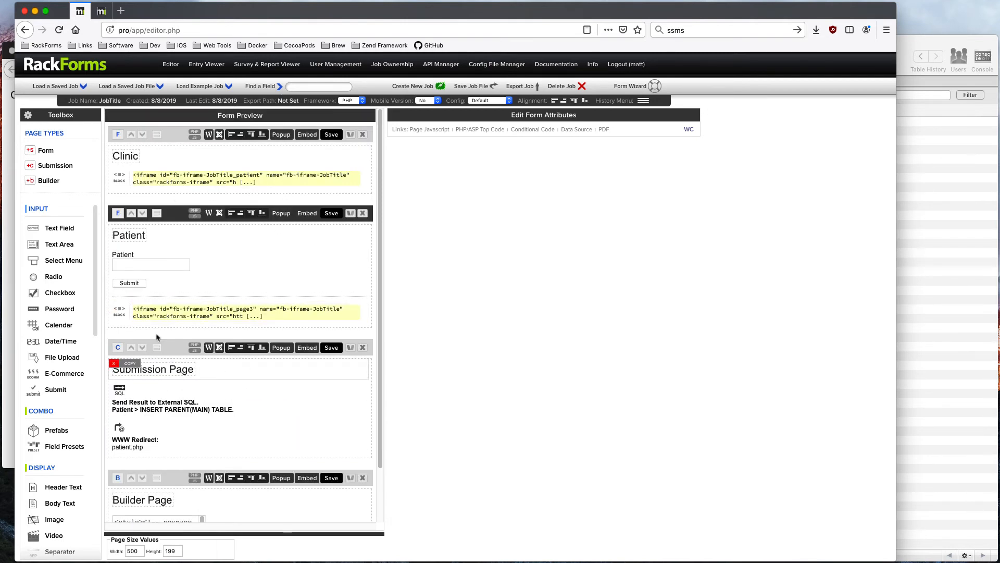
scroll(261, 409, "down", 2)
scroll(275, 453, "up", 2)
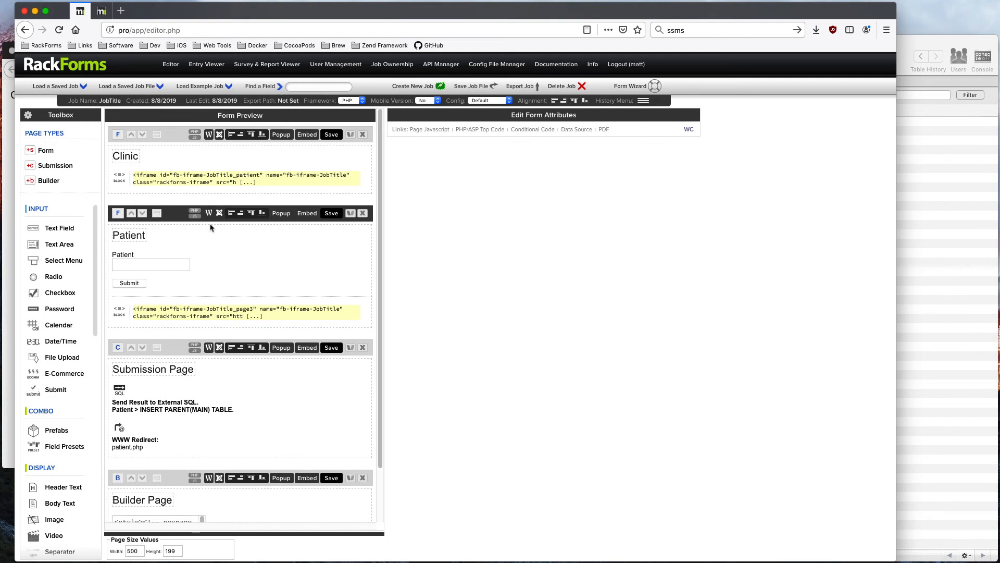
- Switch to the MySQL database client showing the Patient table's contents
left_click(912, 179)
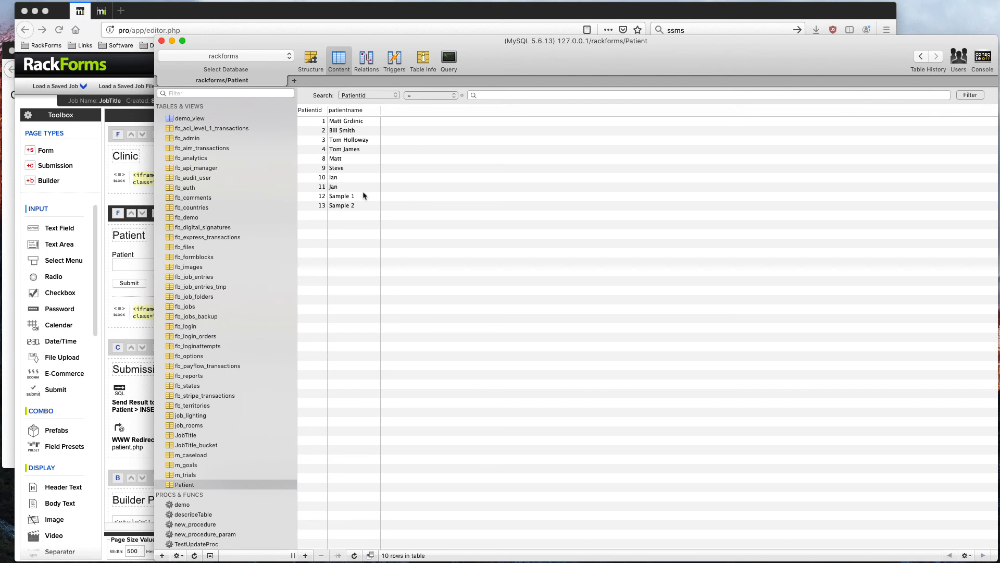